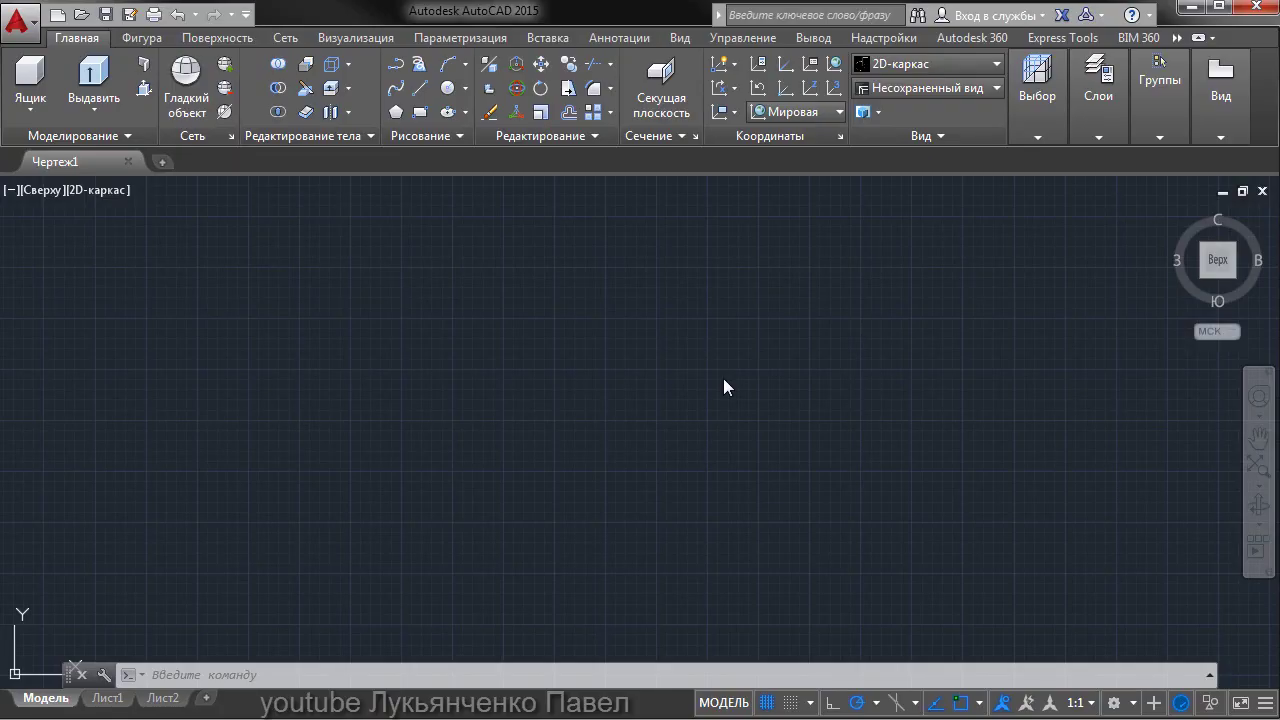
# Draw the left, top and right sides with Line and close the outline along the bottom.
pyautogui.click(422, 95)
pyautogui.click(485, 457)
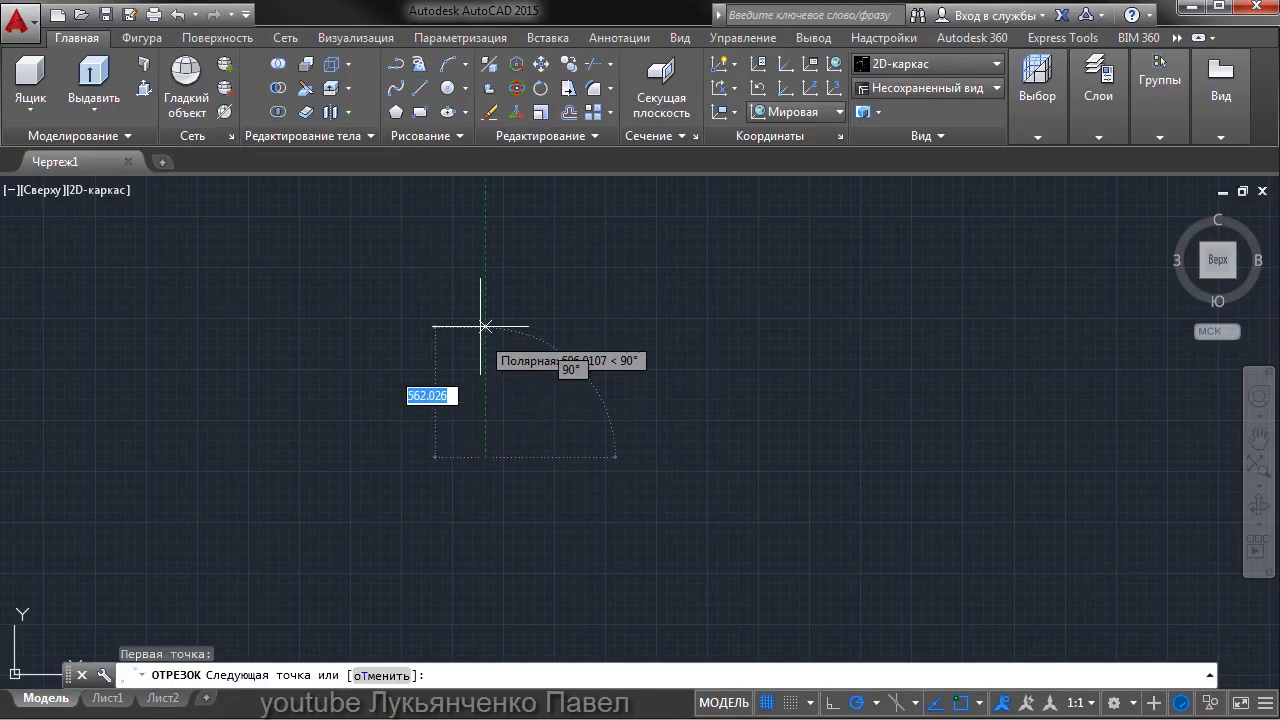
pyautogui.click(485, 291)
pyautogui.click(647, 291)
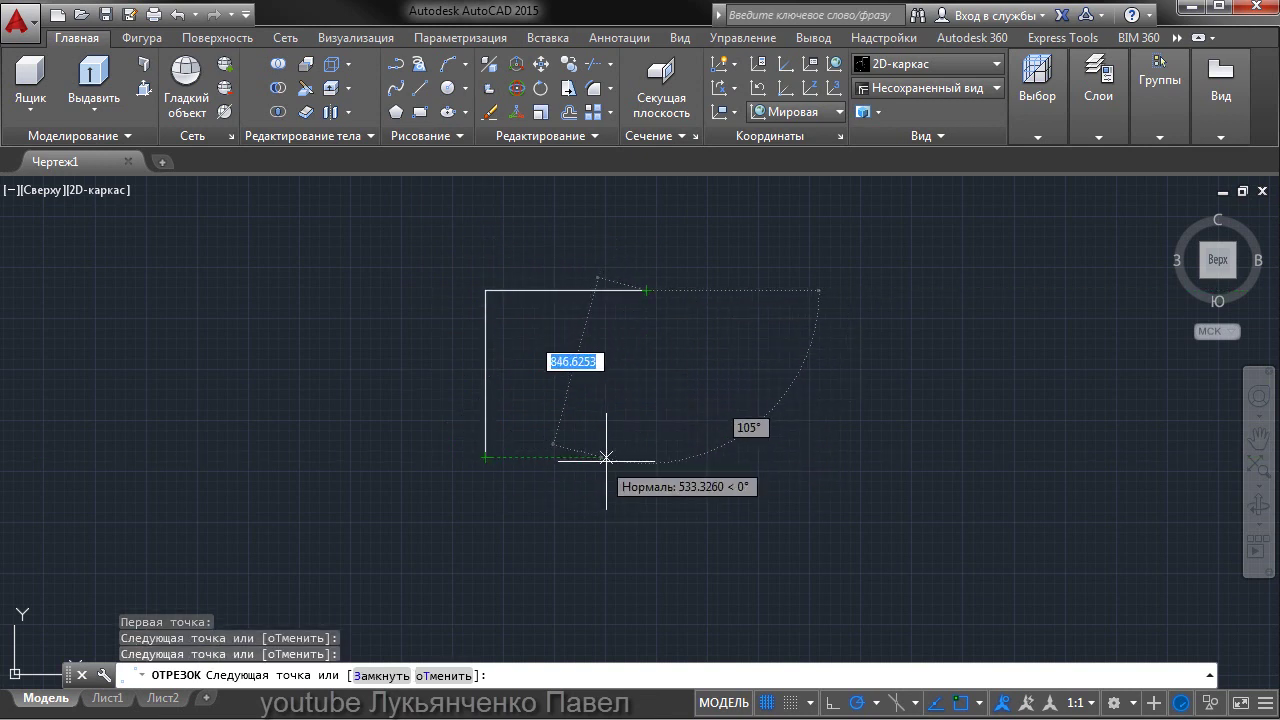
pyautogui.click(647, 457)
pyautogui.rightClick(583, 457)
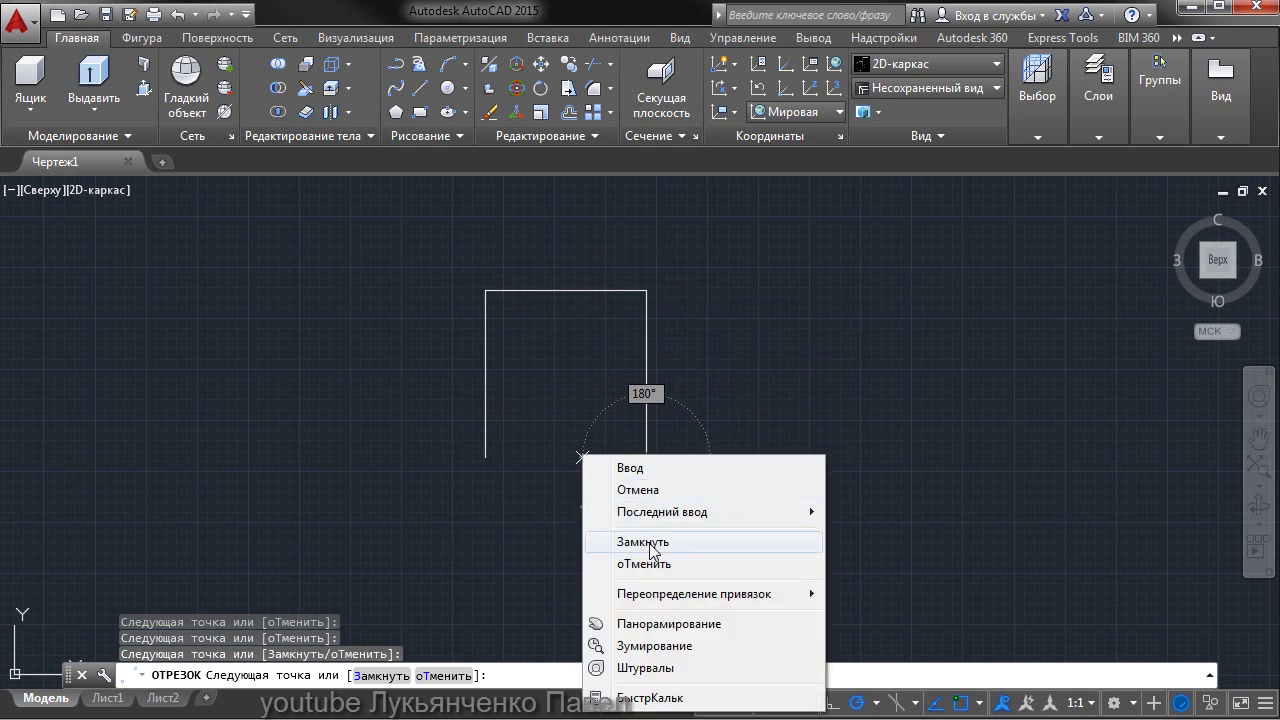
pyautogui.click(643, 542)
pyautogui.press('Escape')
# Window-select the straight bottom line and delete it.
pyautogui.click(597, 458)
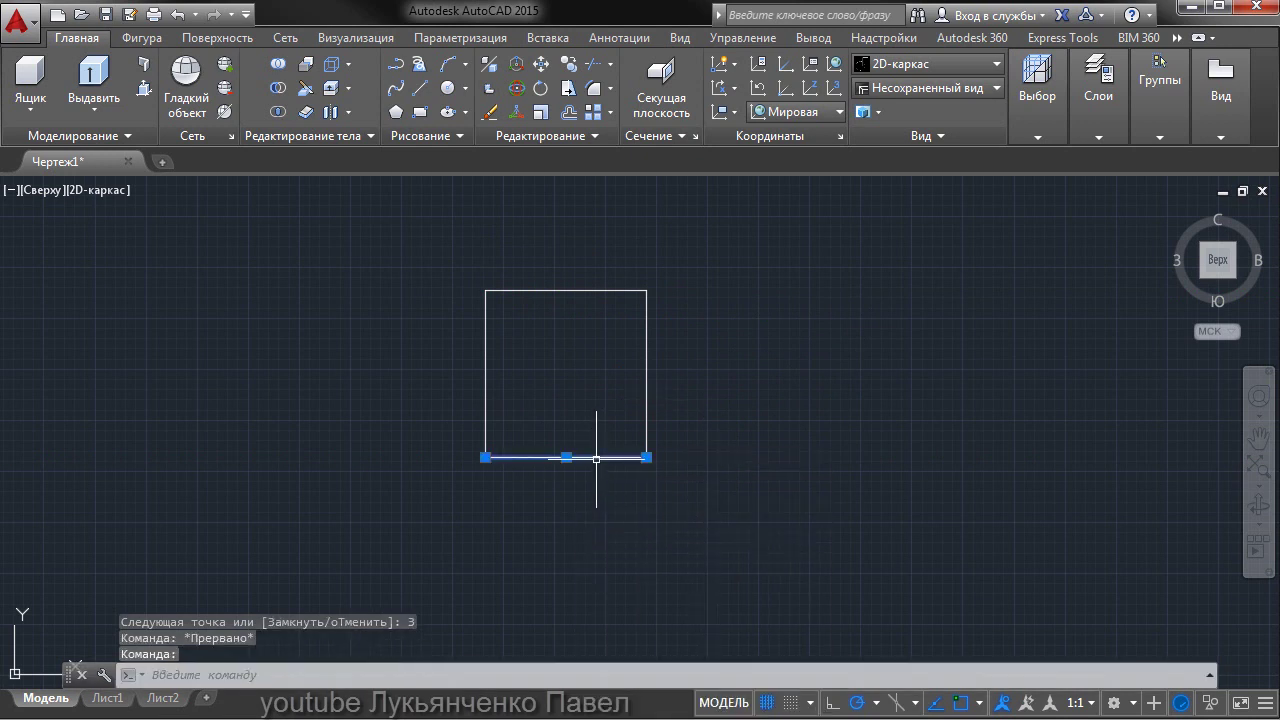
pyautogui.click(645, 393)
pyautogui.click(566, 288)
pyautogui.click(536, 296)
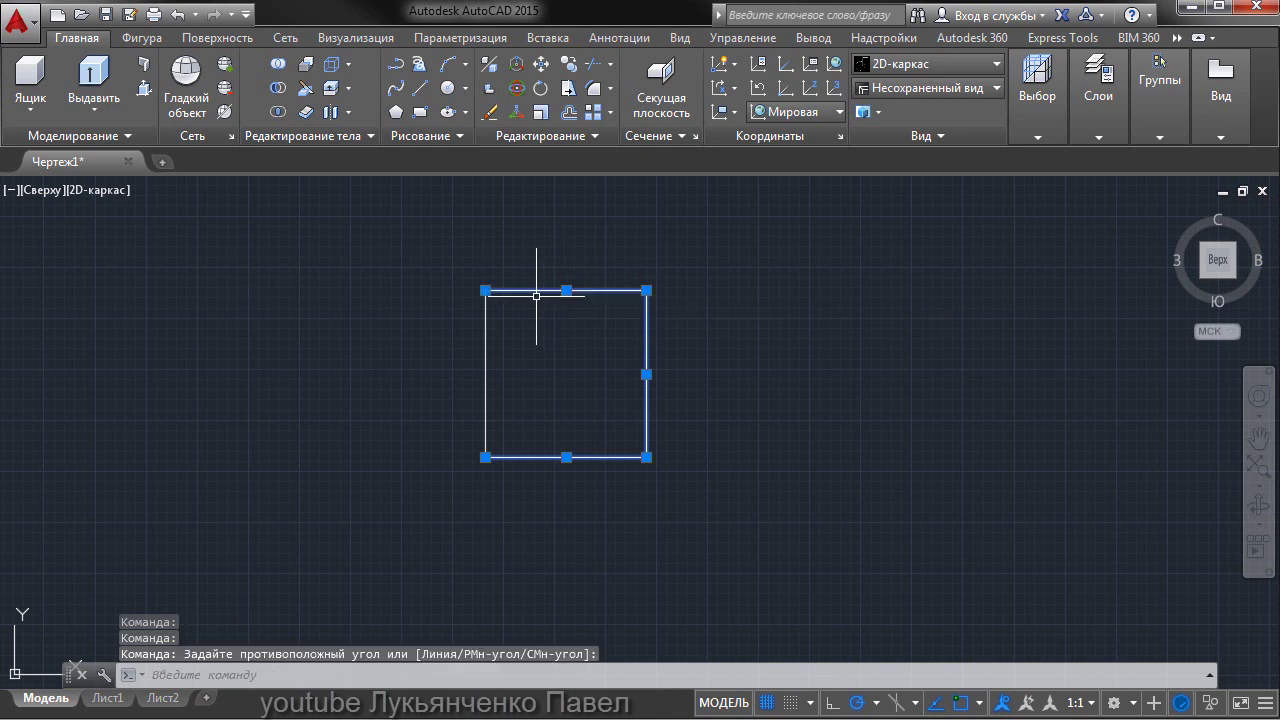
pyautogui.press('Escape')
pyautogui.click(530, 475)
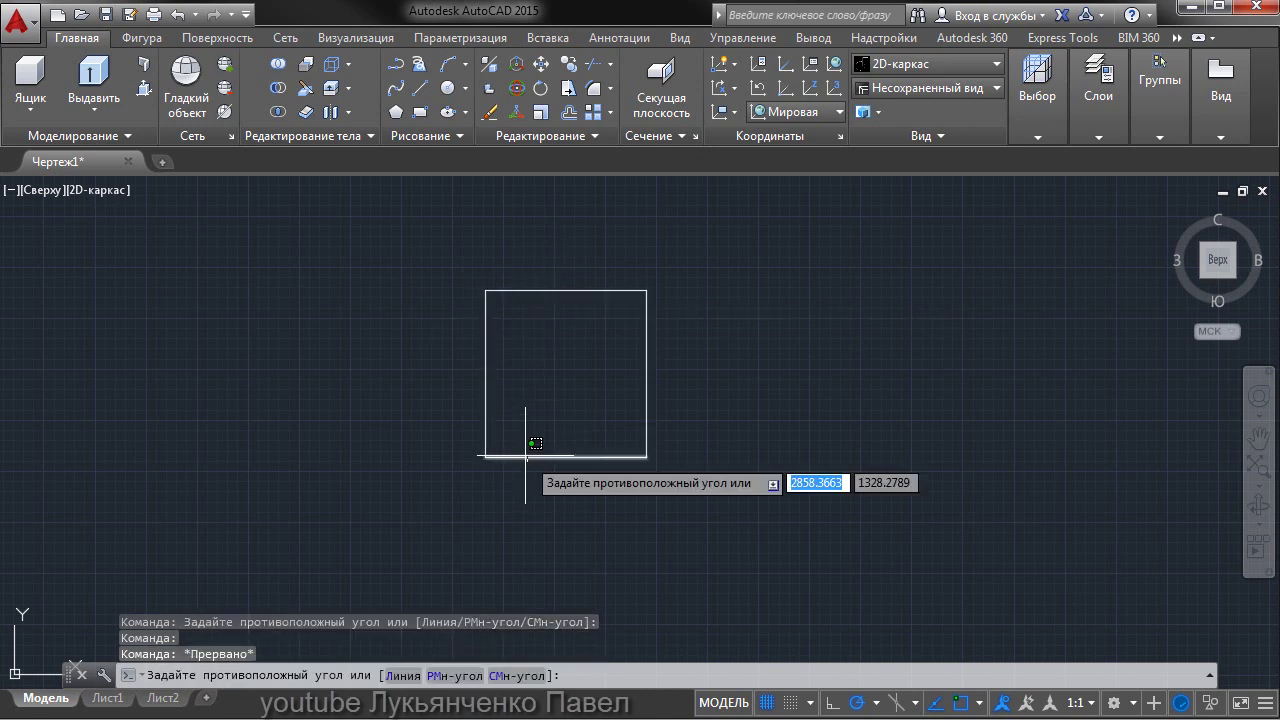
pyautogui.click(530, 447)
pyautogui.press('Delete')
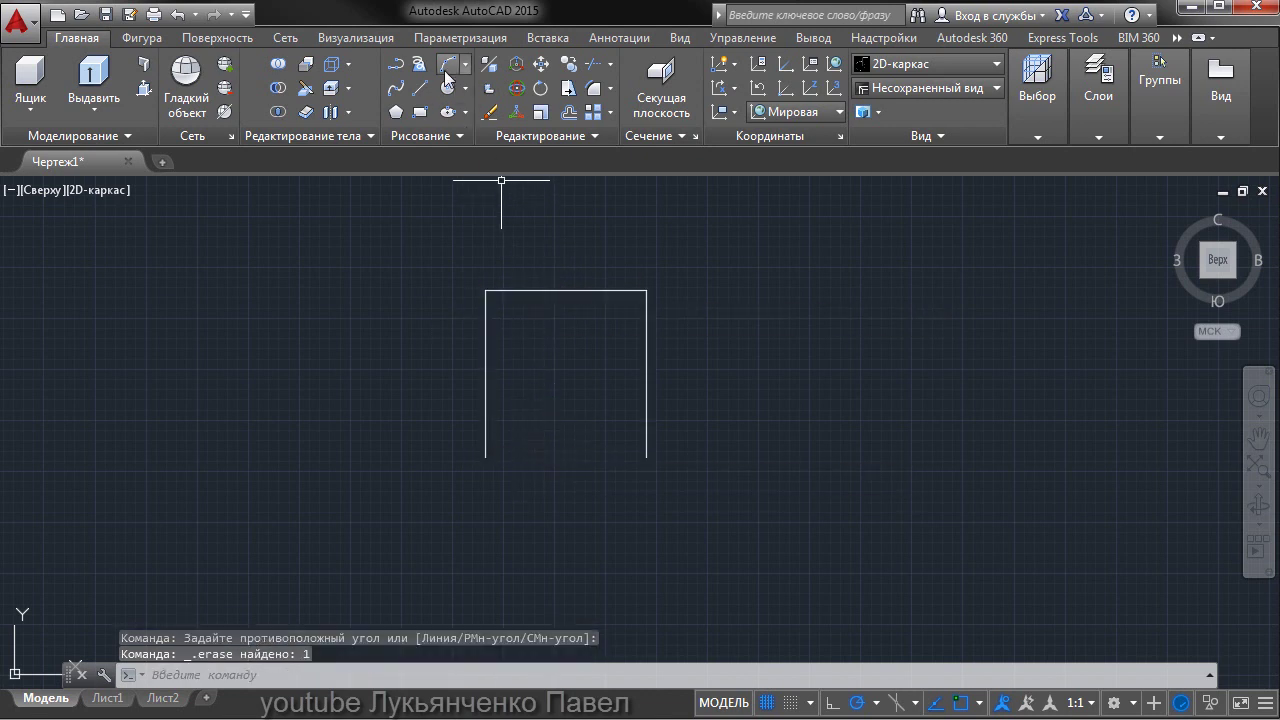
# Join the two bottom ends with a 3-point arc bulging downward, then orbit the view.
pyautogui.click(448, 70)
pyautogui.click(486, 457)
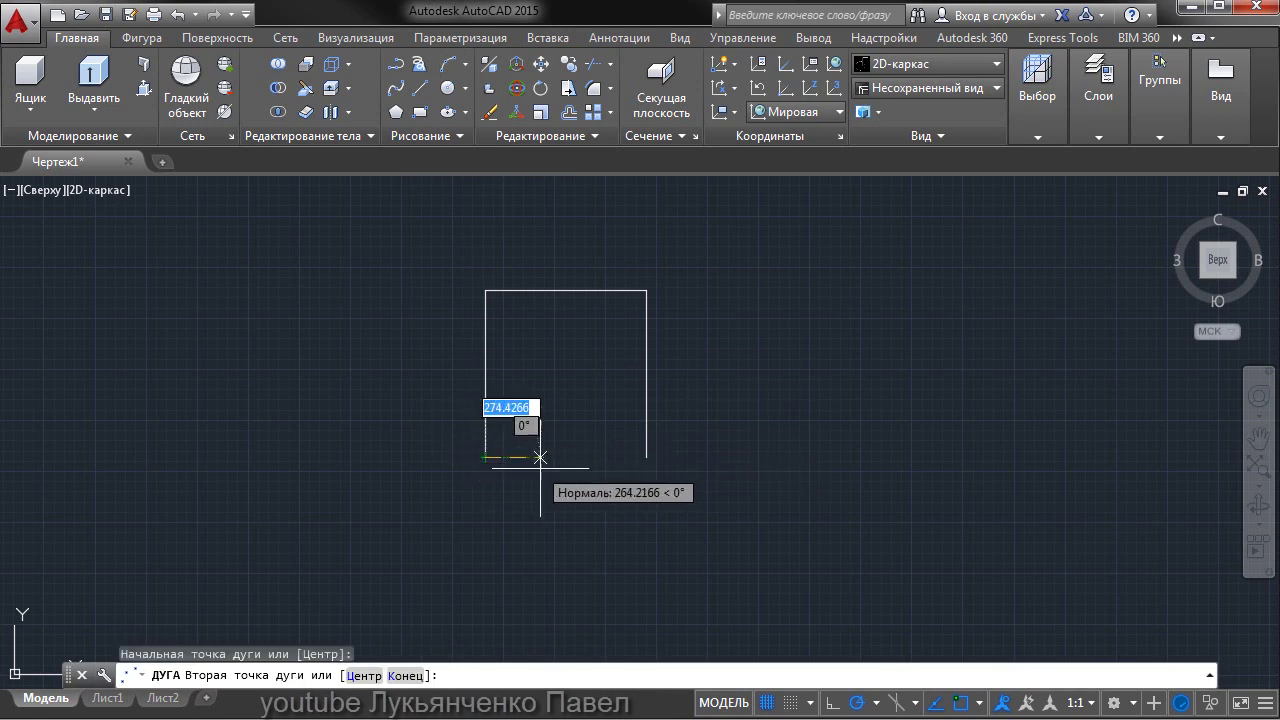
pyautogui.click(566, 513)
pyautogui.click(640, 455)
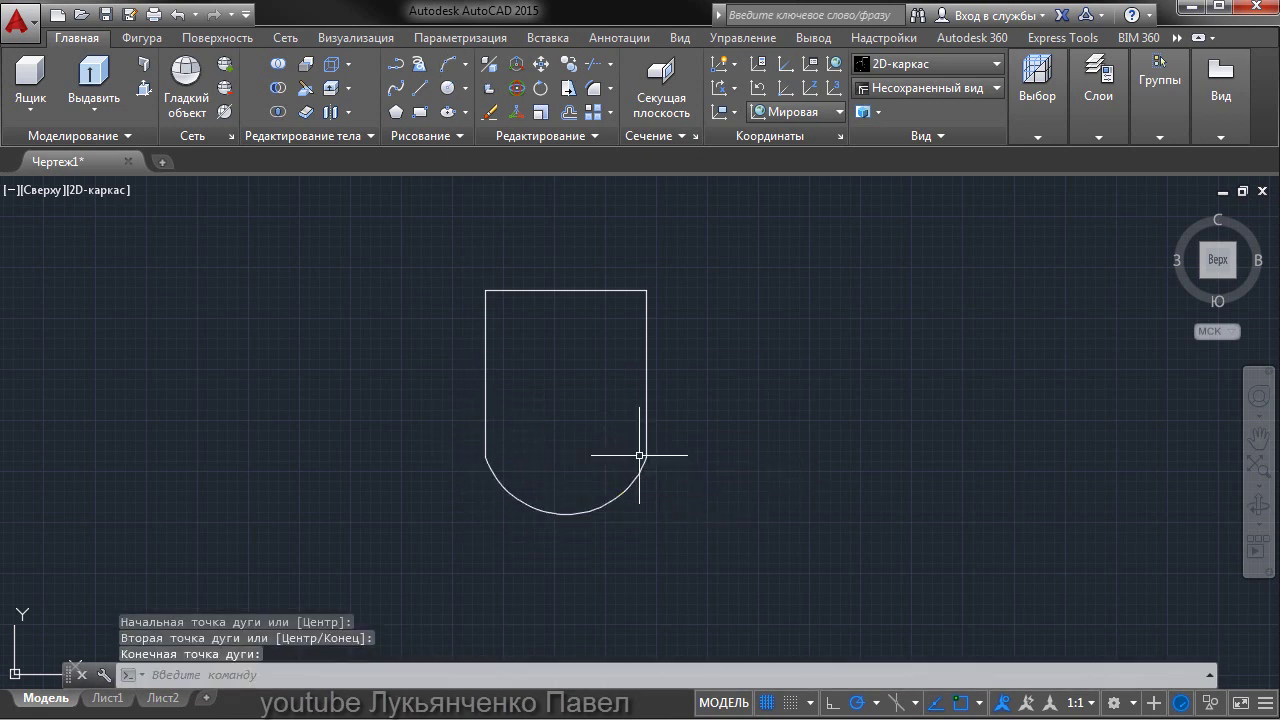
pyautogui.click(648, 470)
pyautogui.press('Escape')
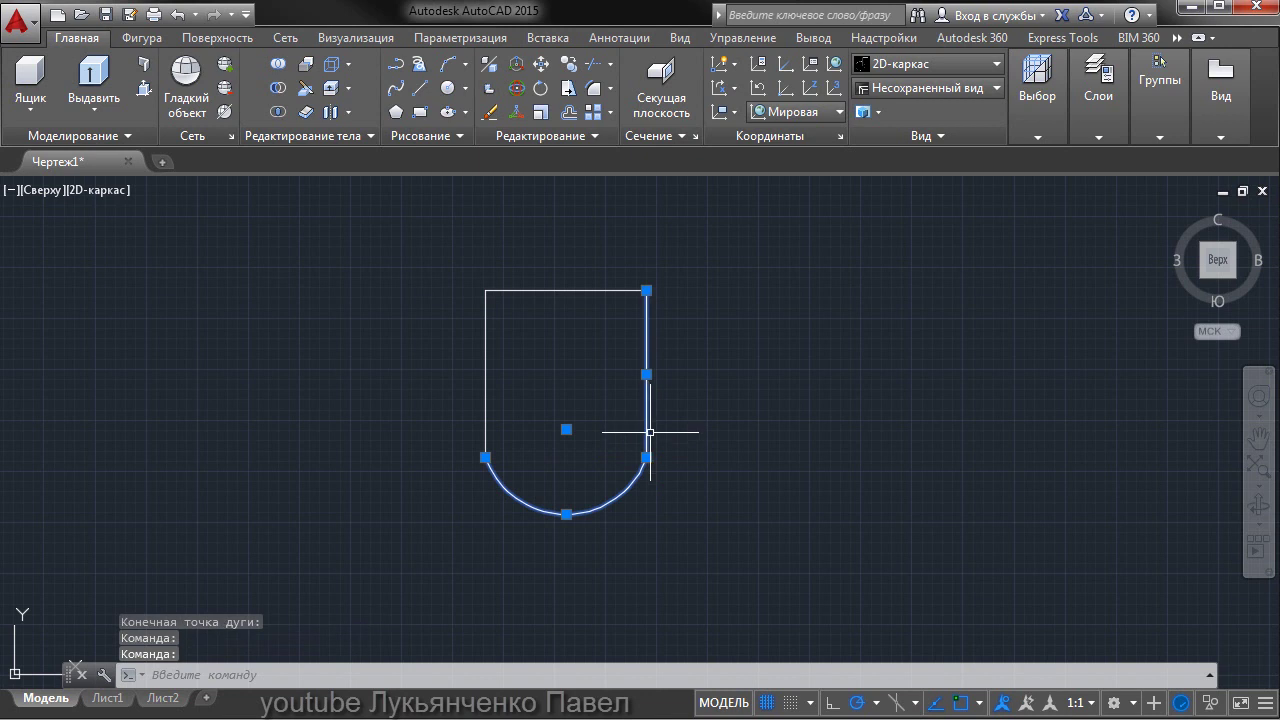
pyautogui.press('Escape')
pyautogui.keyDown('shift'); pyautogui.moveTo(666, 513); pyautogui.dragTo(743, 374, button='middle'); pyautogui.keyUp('shift')
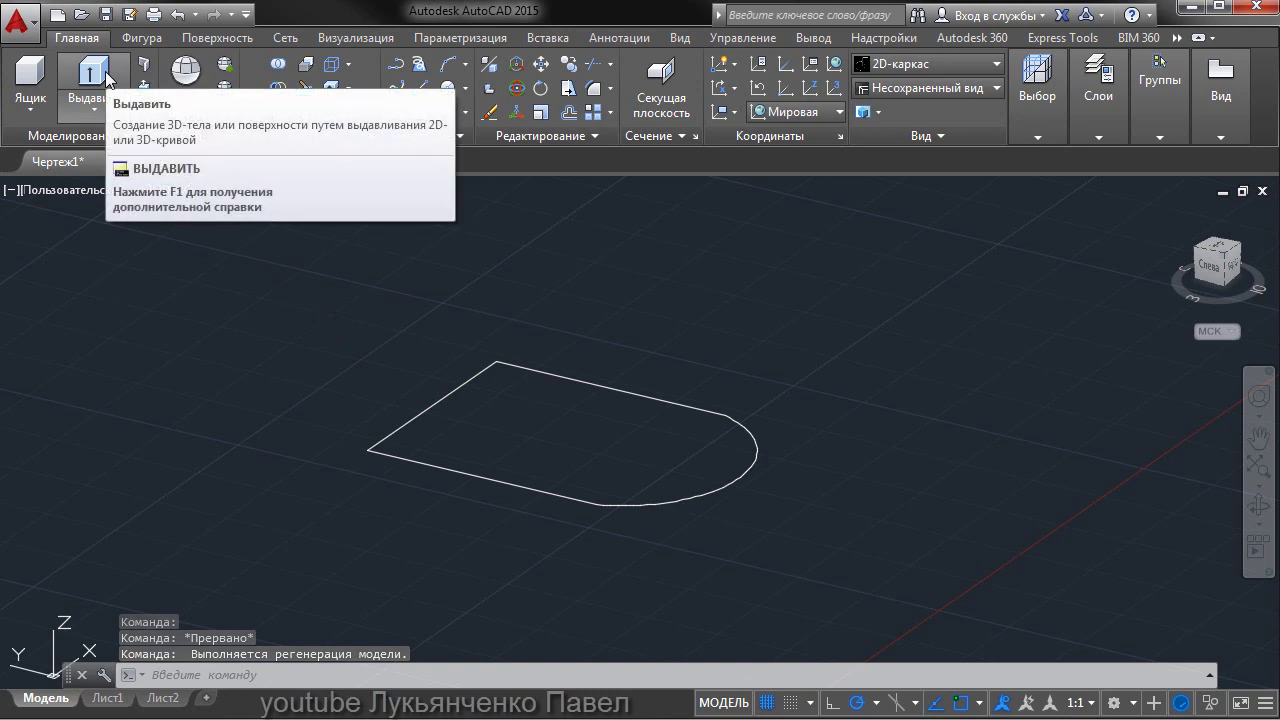
pyautogui.hotkey('ctrl', 'shift', 'e')
pyautogui.click(529, 409)
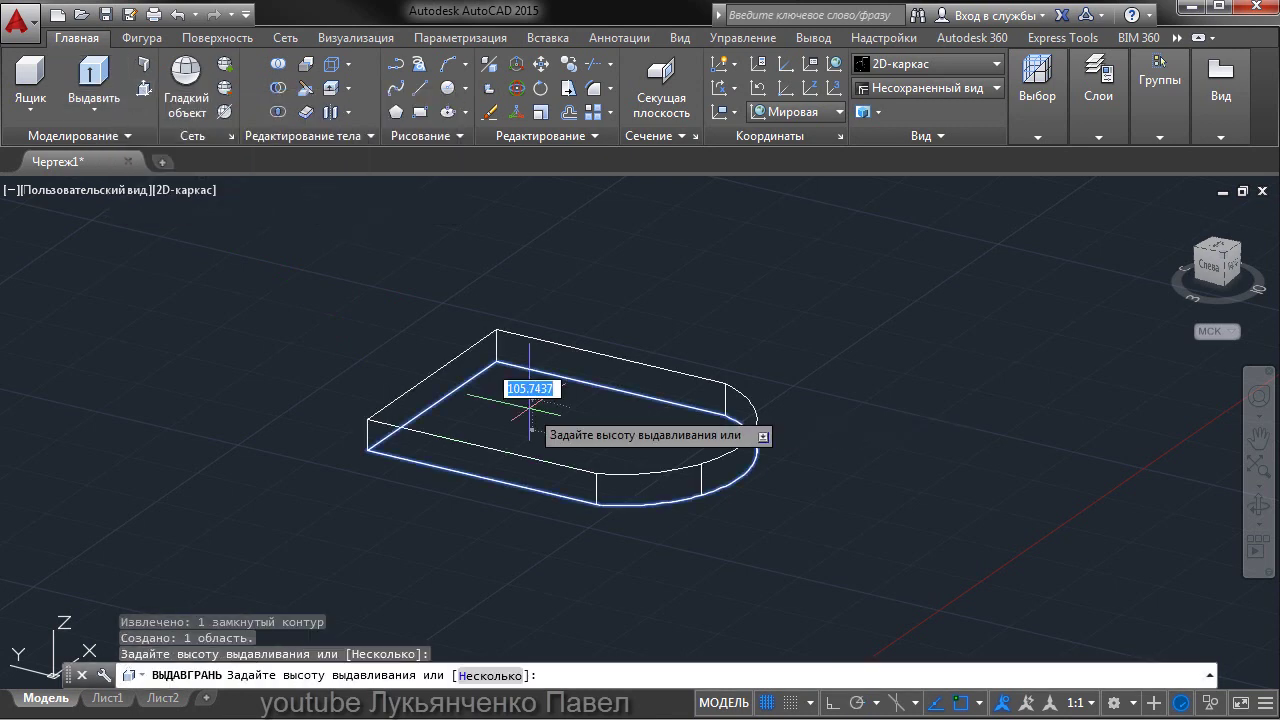
pyautogui.click(680, 279)
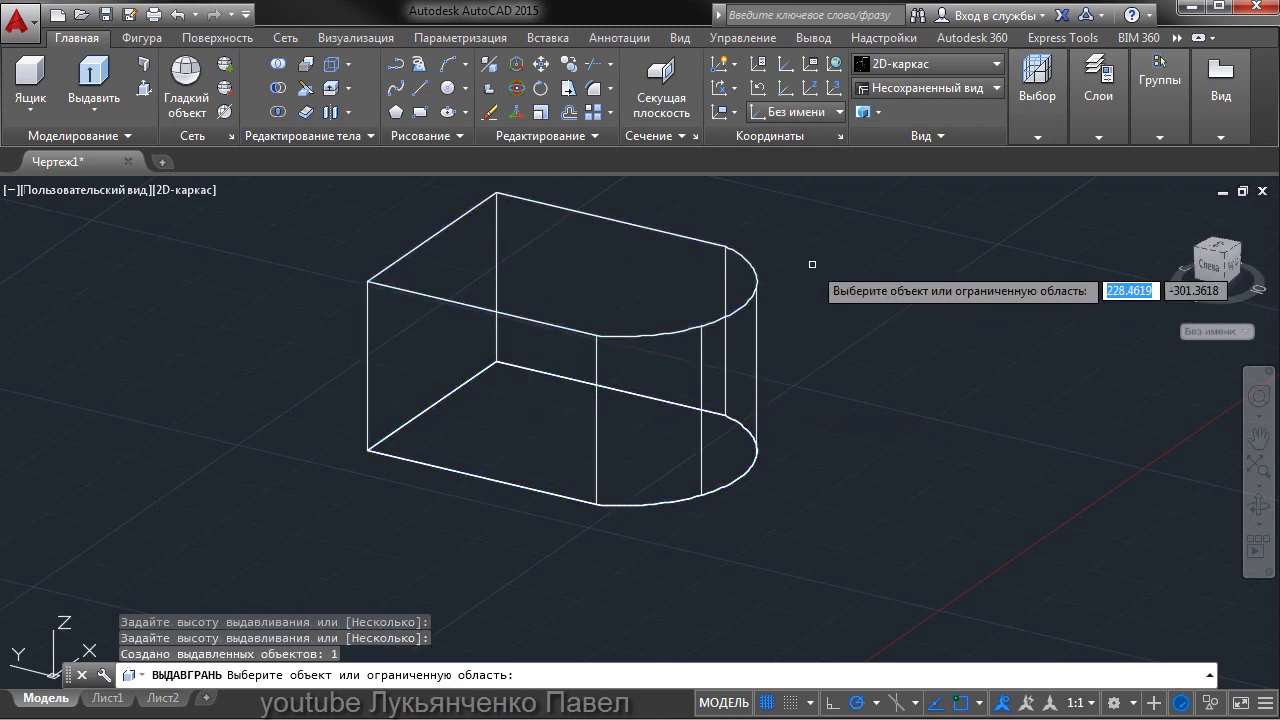
pyautogui.click(735, 262)
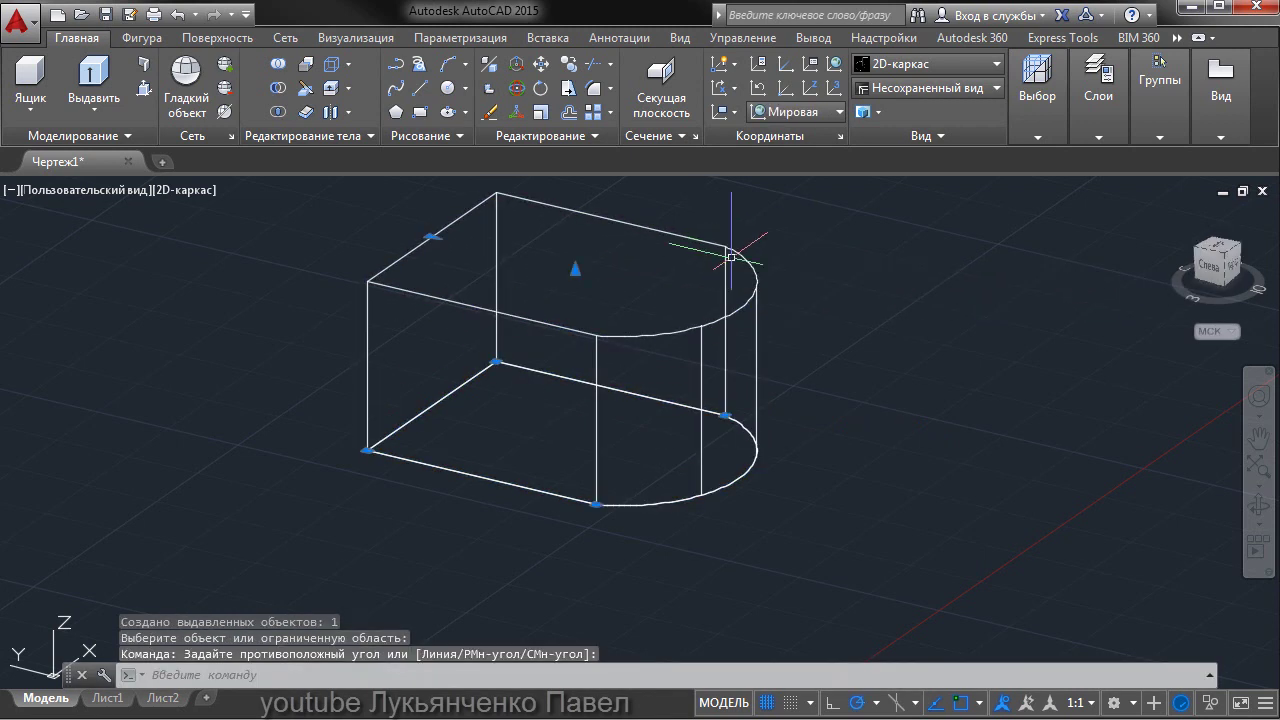
pyautogui.click(576, 269)
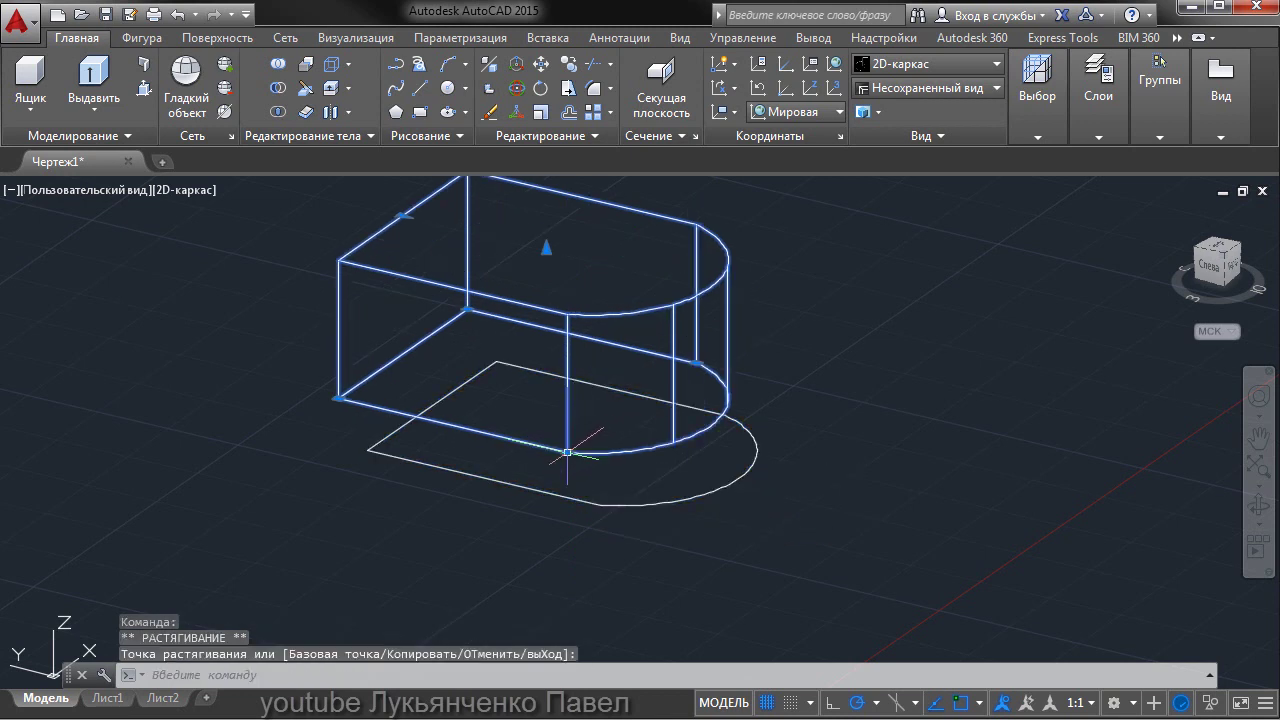
pyautogui.moveTo(757, 316); pyautogui.dragTo(780, 349, button='middle')
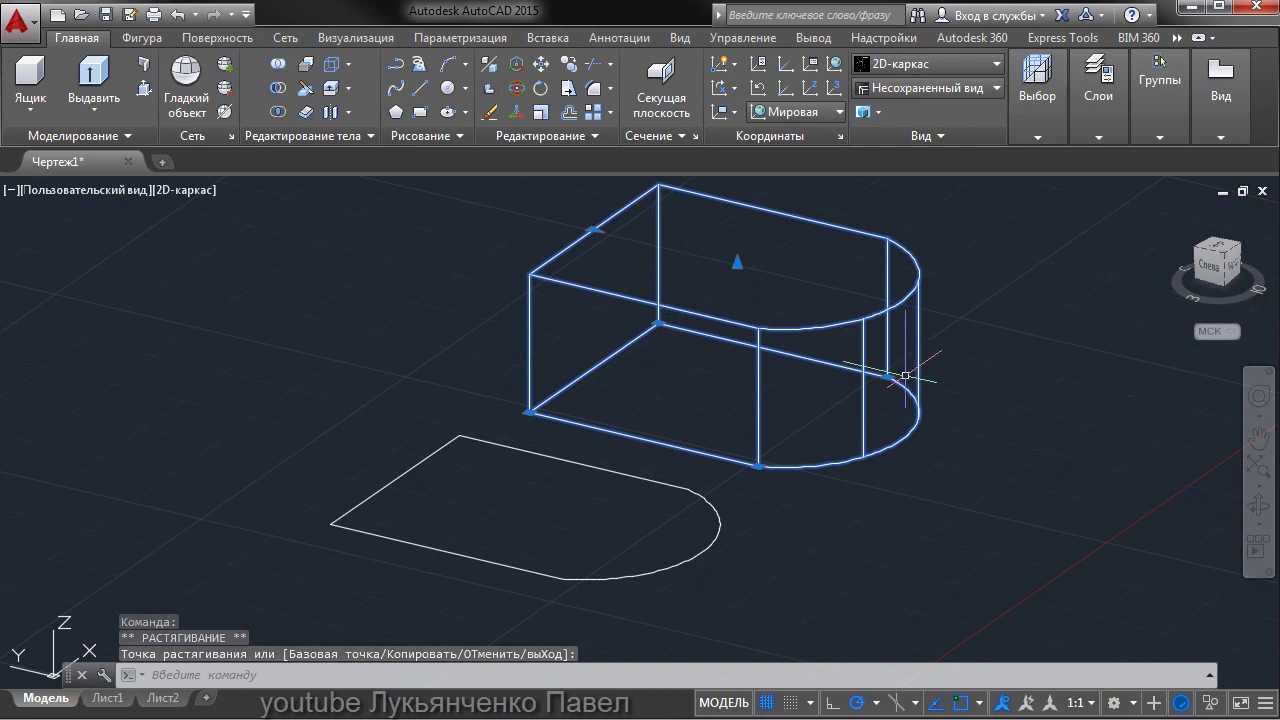
pyautogui.scroll(-2, 766, 366)
pyautogui.scroll(2, 760, 345)
pyautogui.press('Escape')
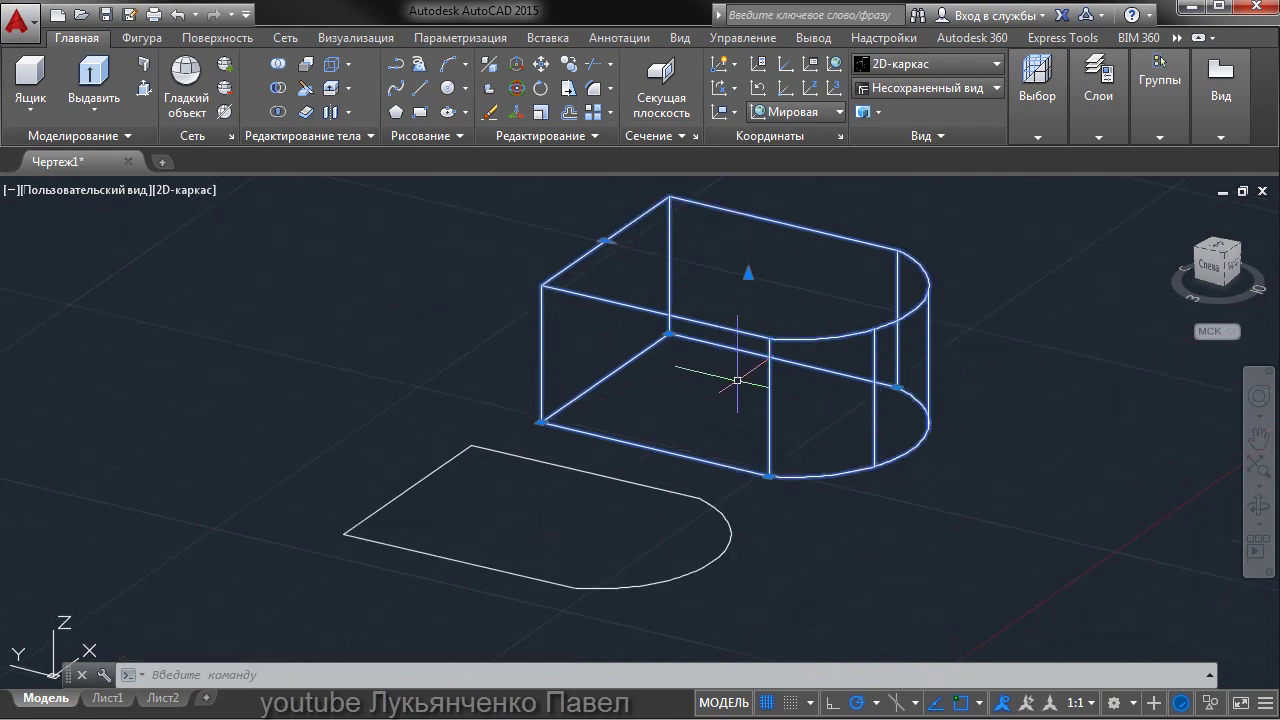
pyautogui.press('Delete')
# Window-select all four profile pieces and set their Color to Red in Properties (Ctrl+1).
pyautogui.scroll(1, 770, 355)
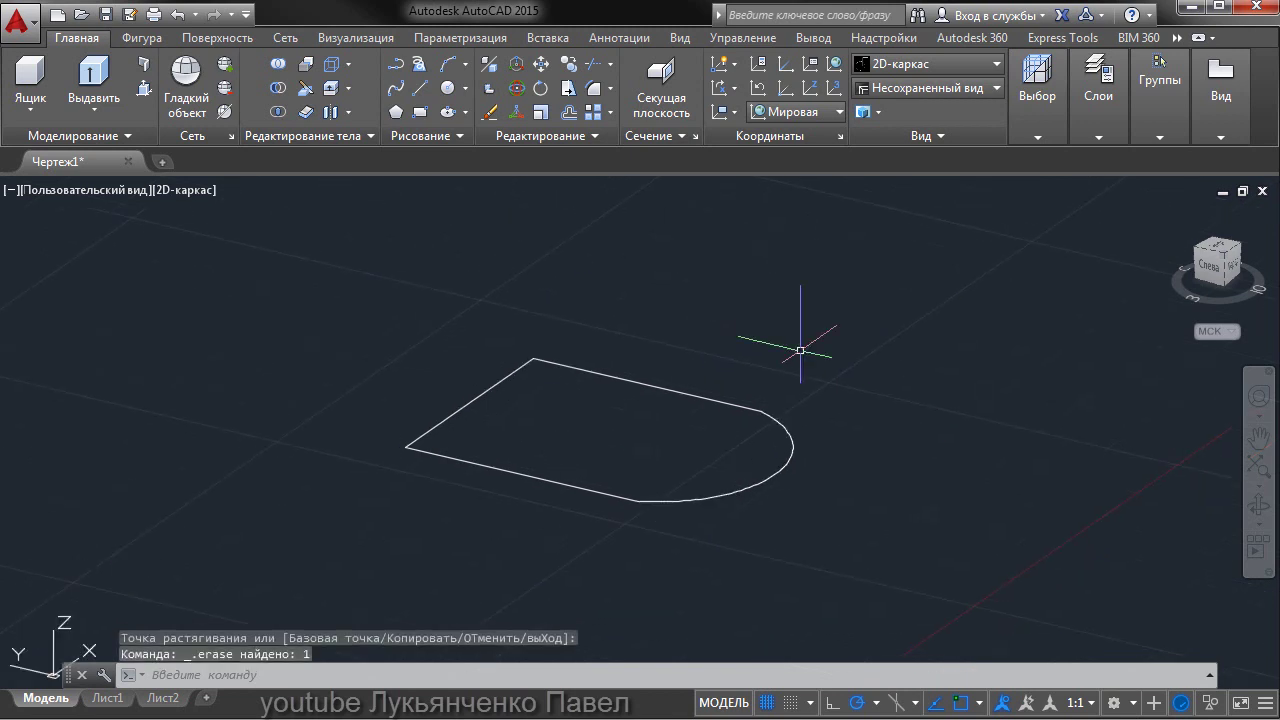
pyautogui.click(860, 337)
pyautogui.click(366, 531)
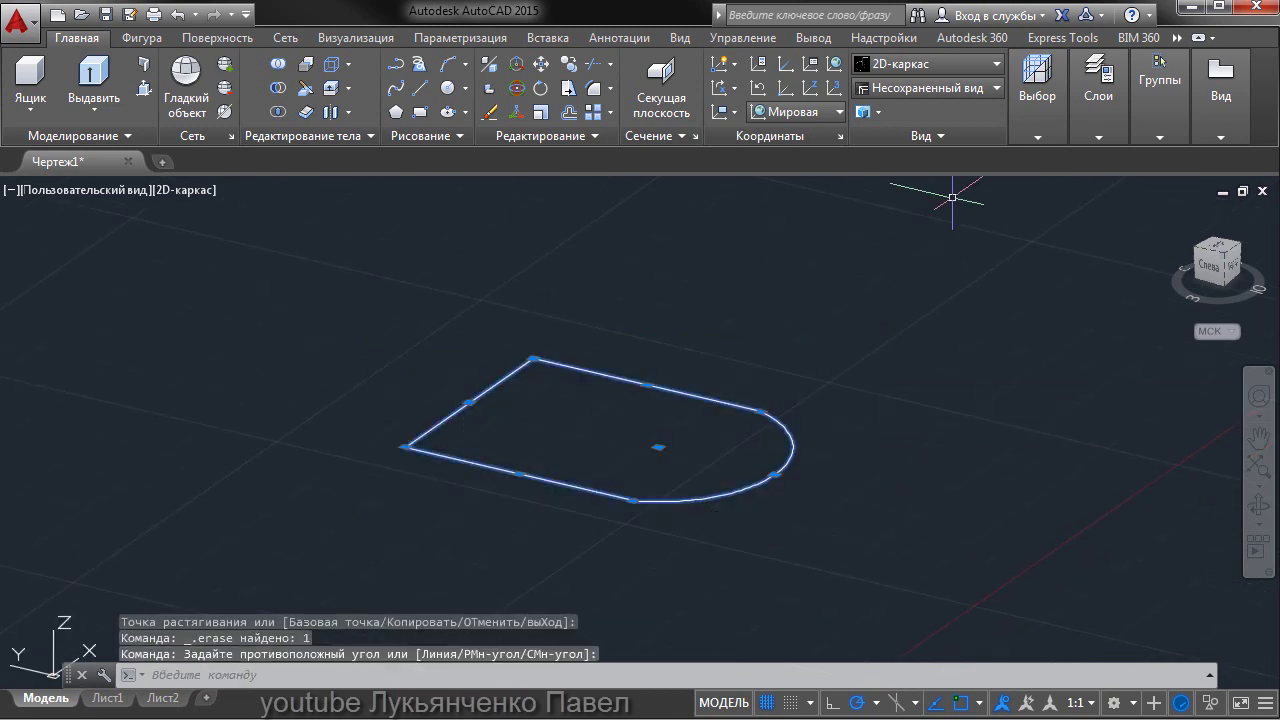
pyautogui.click(1054, 138)
pyautogui.hotkey('ctrl', '1')
pyautogui.click(1124, 249)
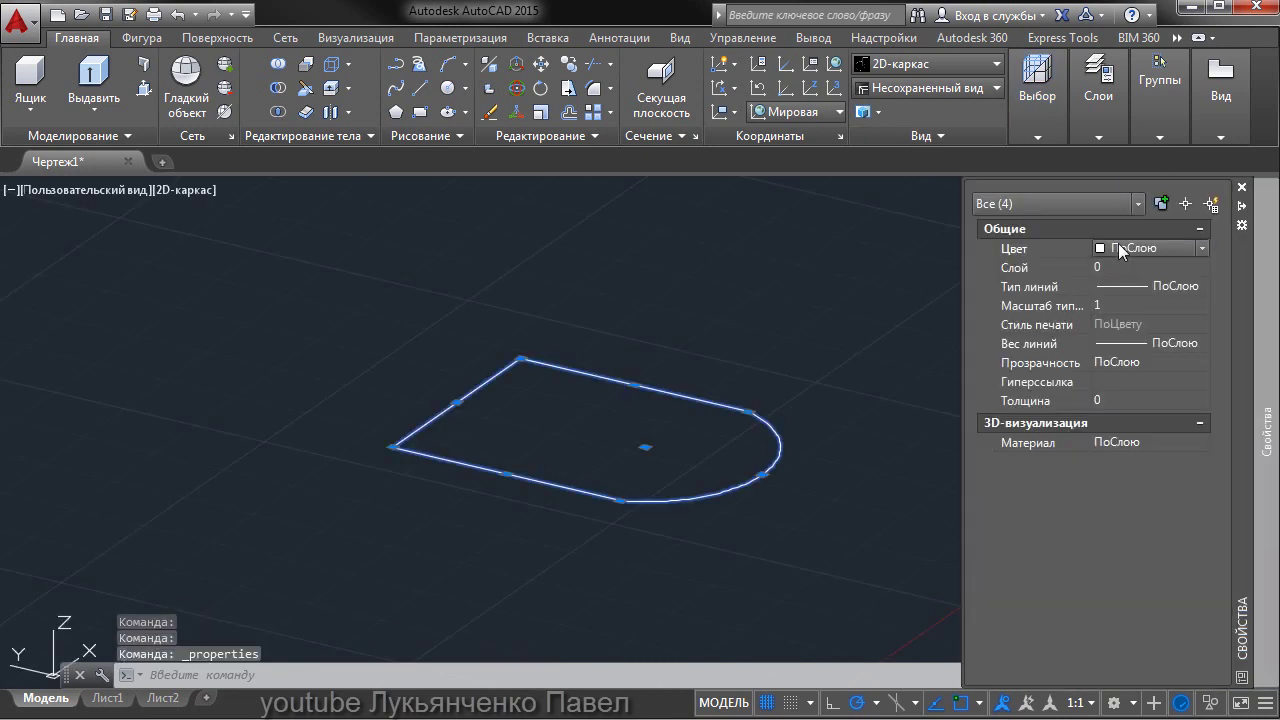
pyautogui.click(1124, 249)
pyautogui.click(1124, 303)
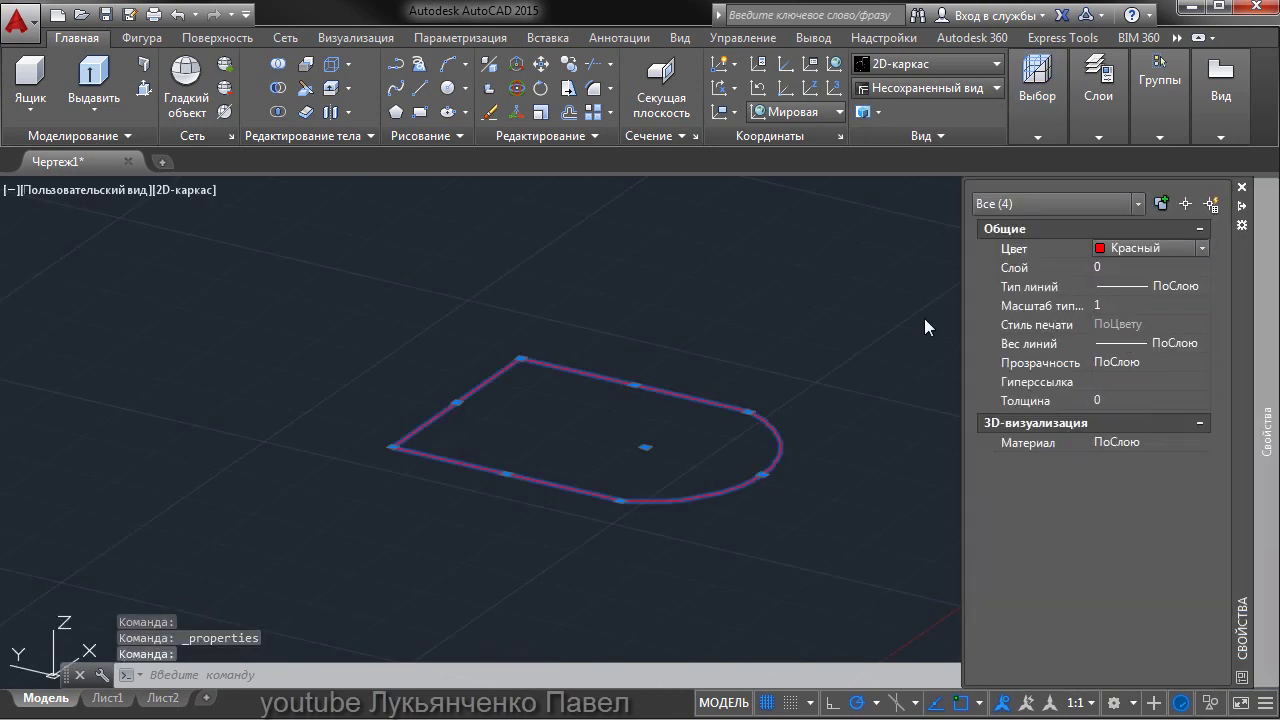
pyautogui.press('Escape')
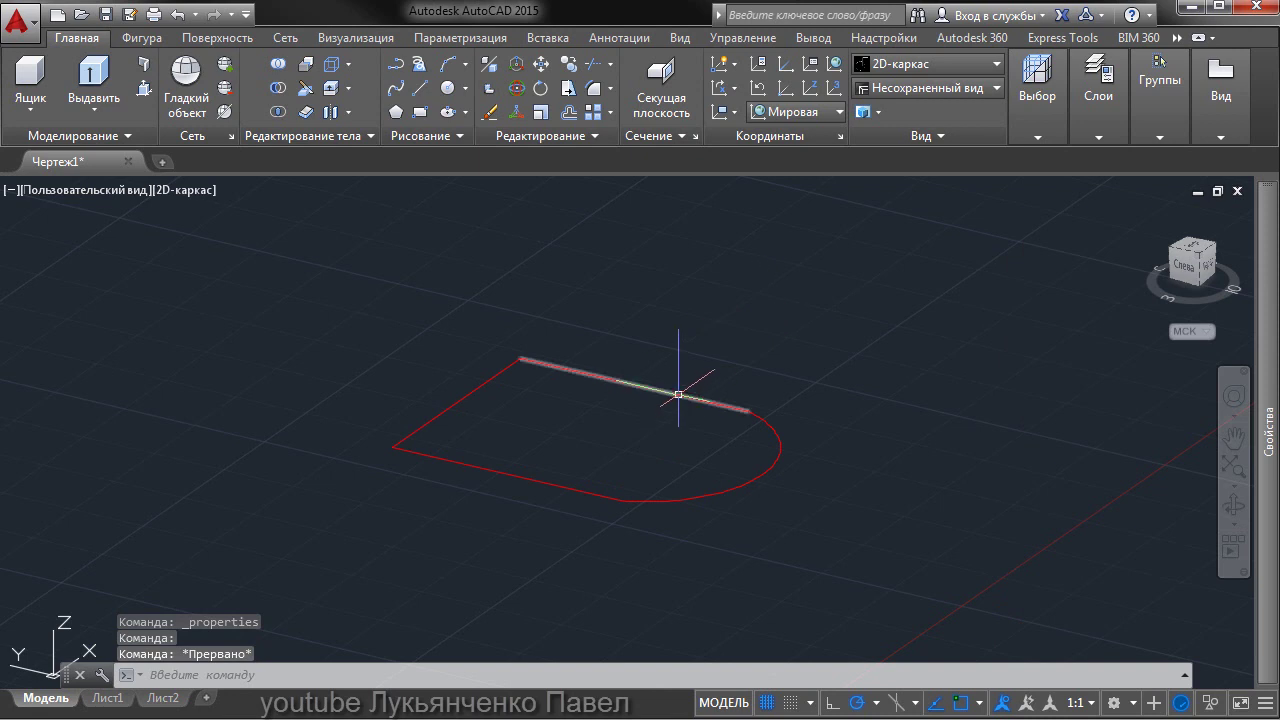
# Extrude the profile's top edge into a vertical mesh wall.
pyautogui.click(94, 75)
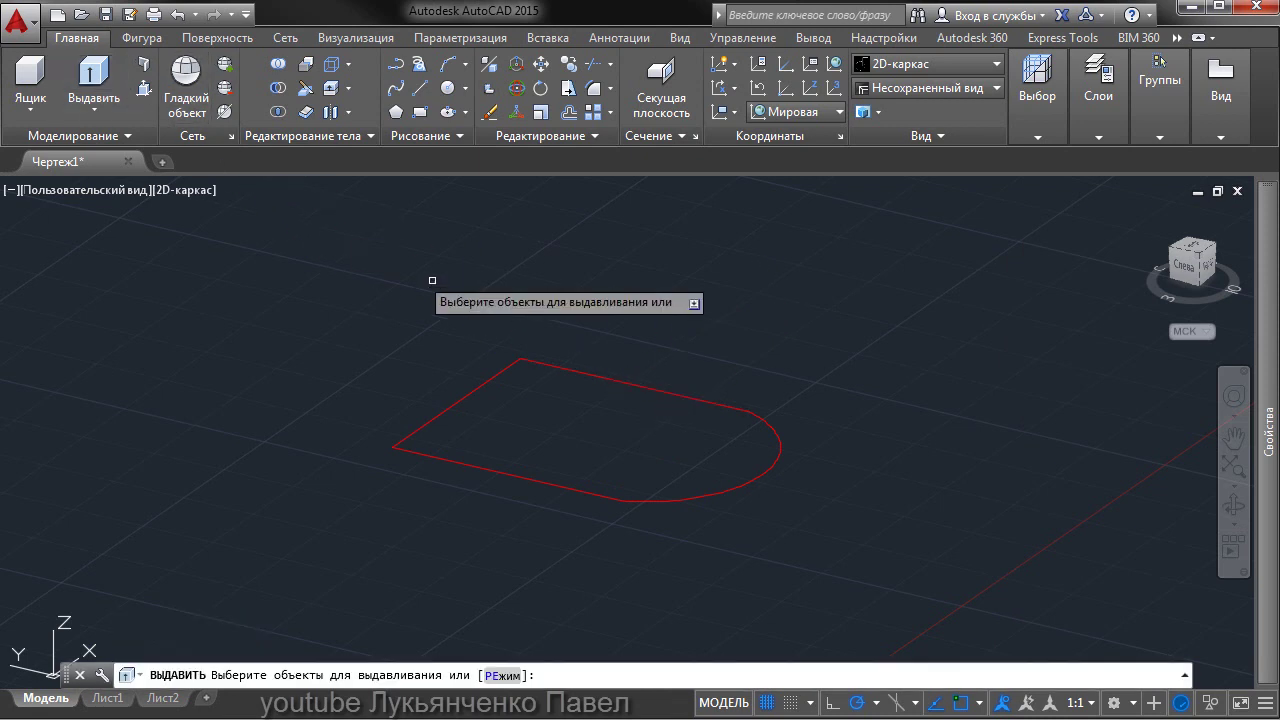
pyautogui.click(591, 373)
pyautogui.rightClick(748, 316)
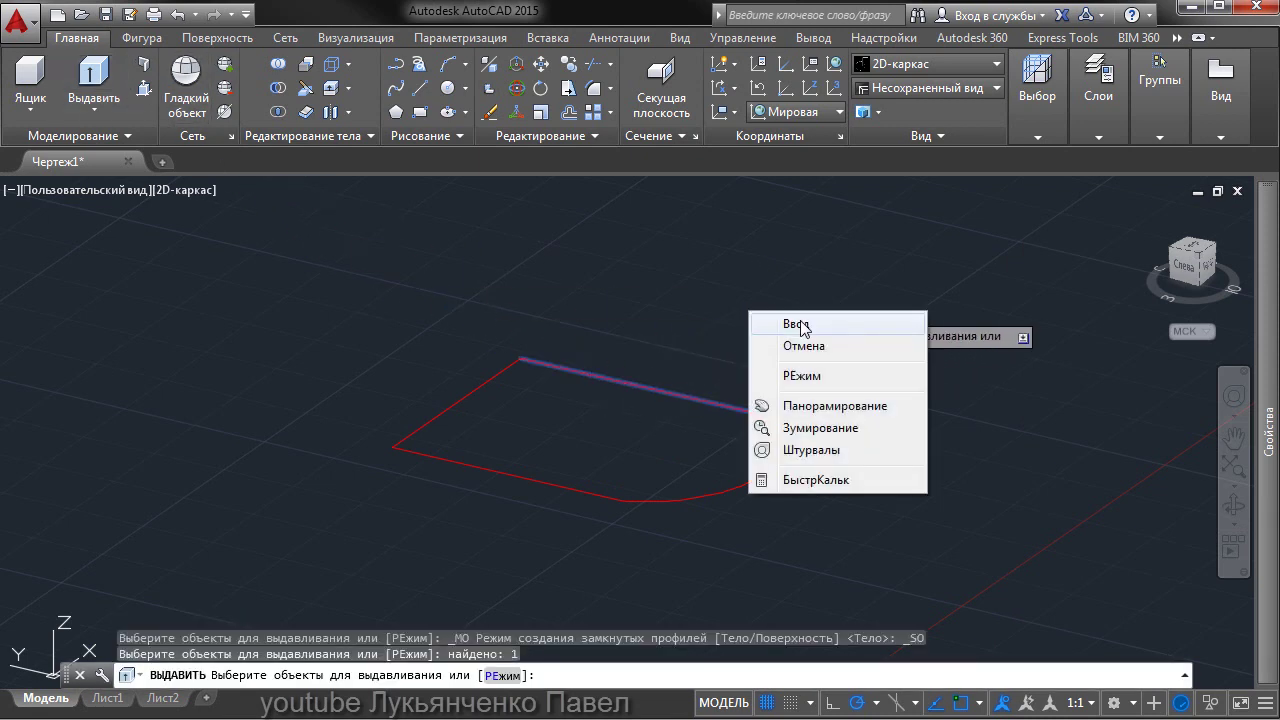
pyautogui.click(778, 327)
pyautogui.click(836, 243)
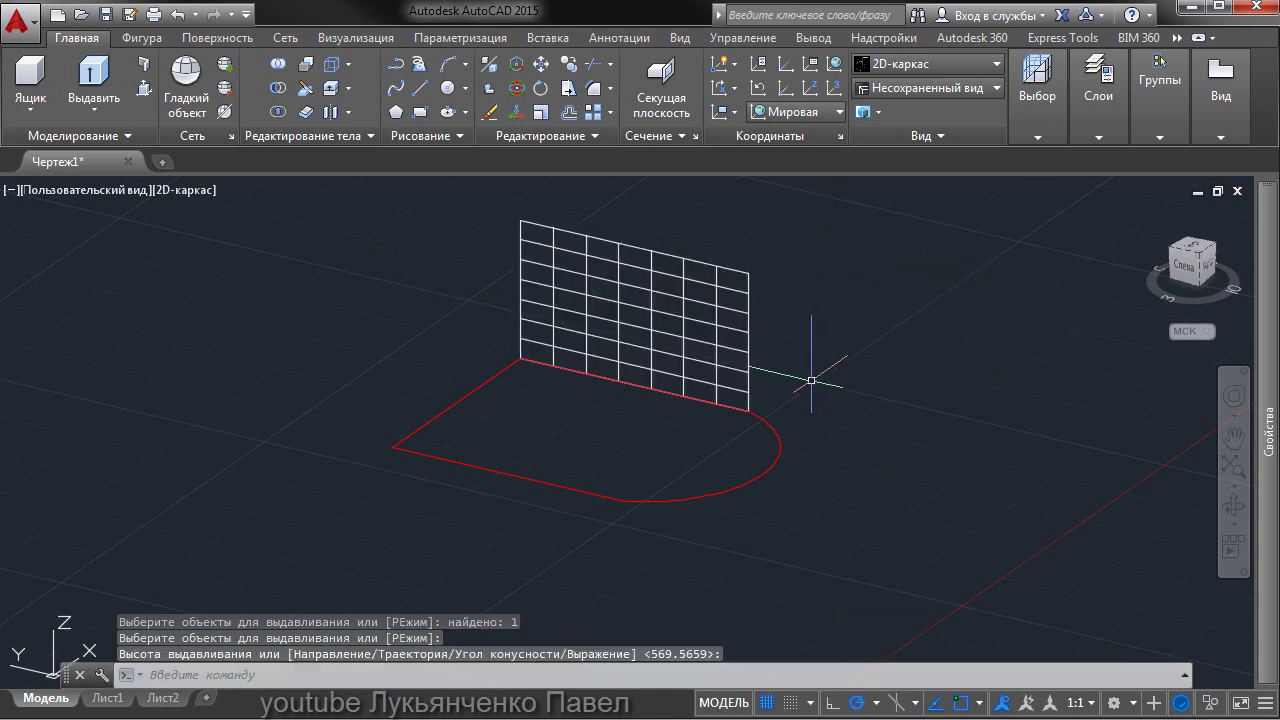
pyautogui.press('Return')
# Try stretching the wall's left corner grip, cancel it, then window-select the wall.
pyautogui.click(725, 405)
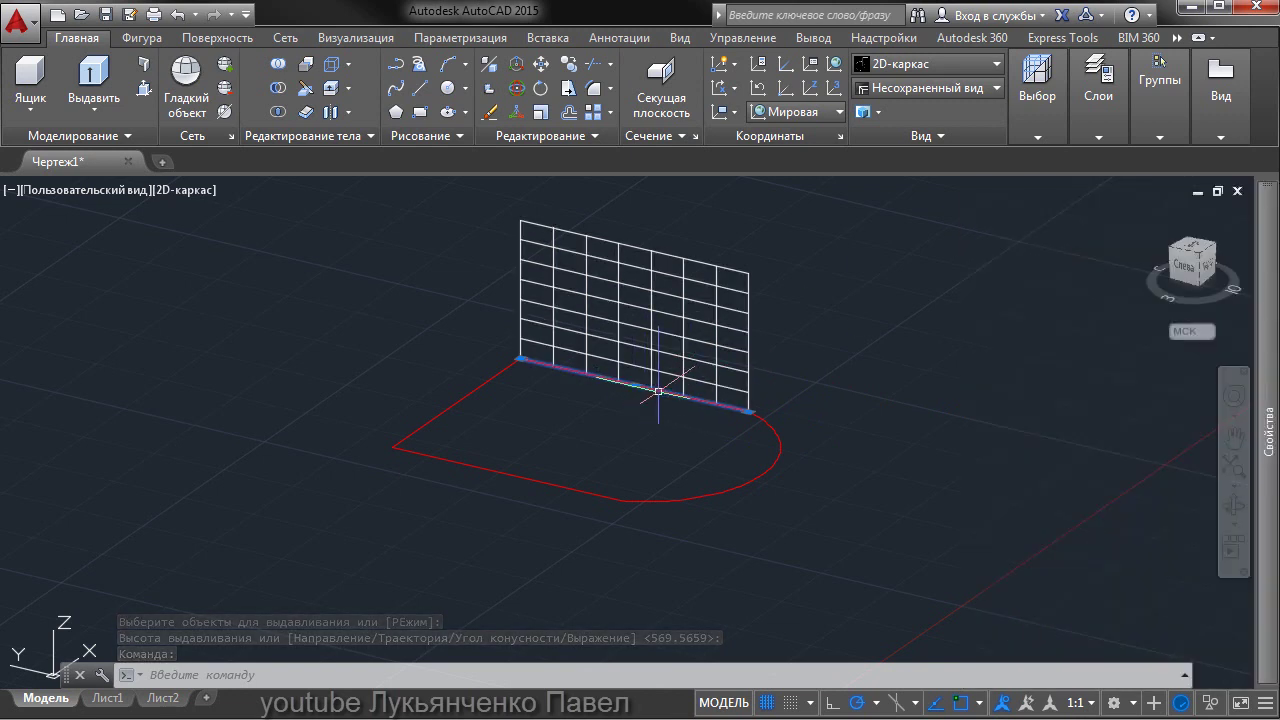
pyautogui.click(518, 363)
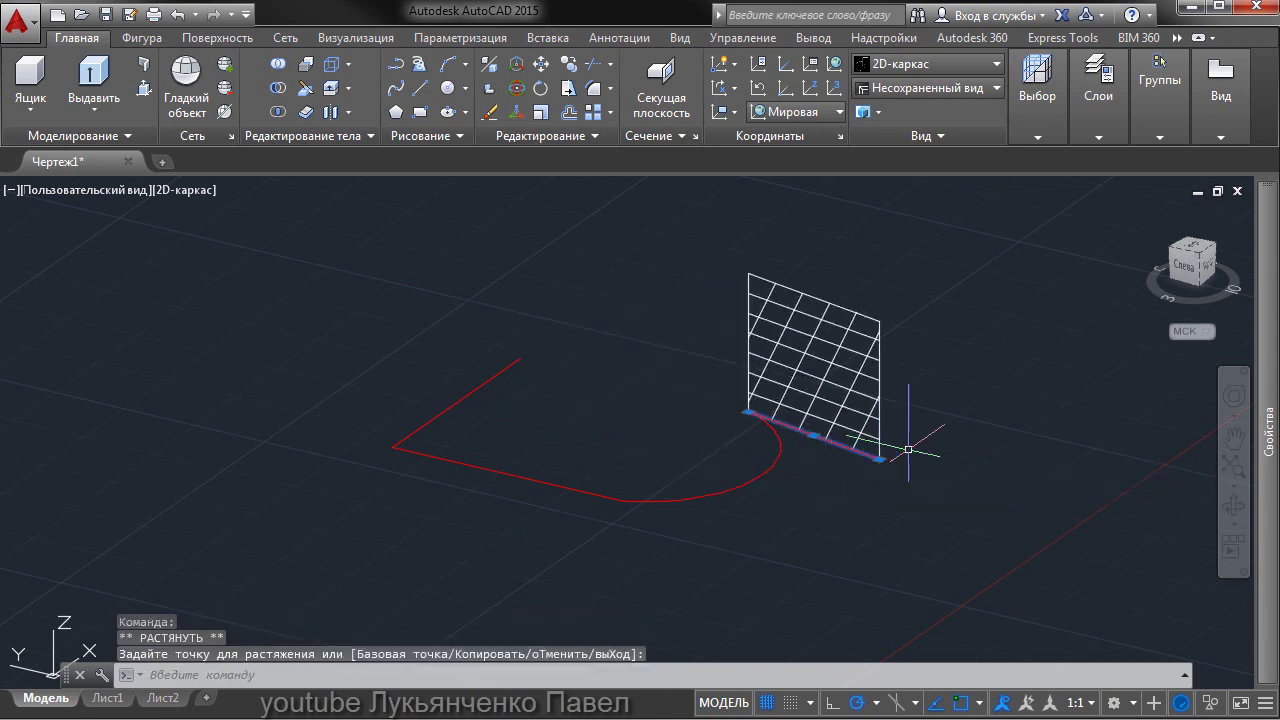
pyautogui.click(879, 459)
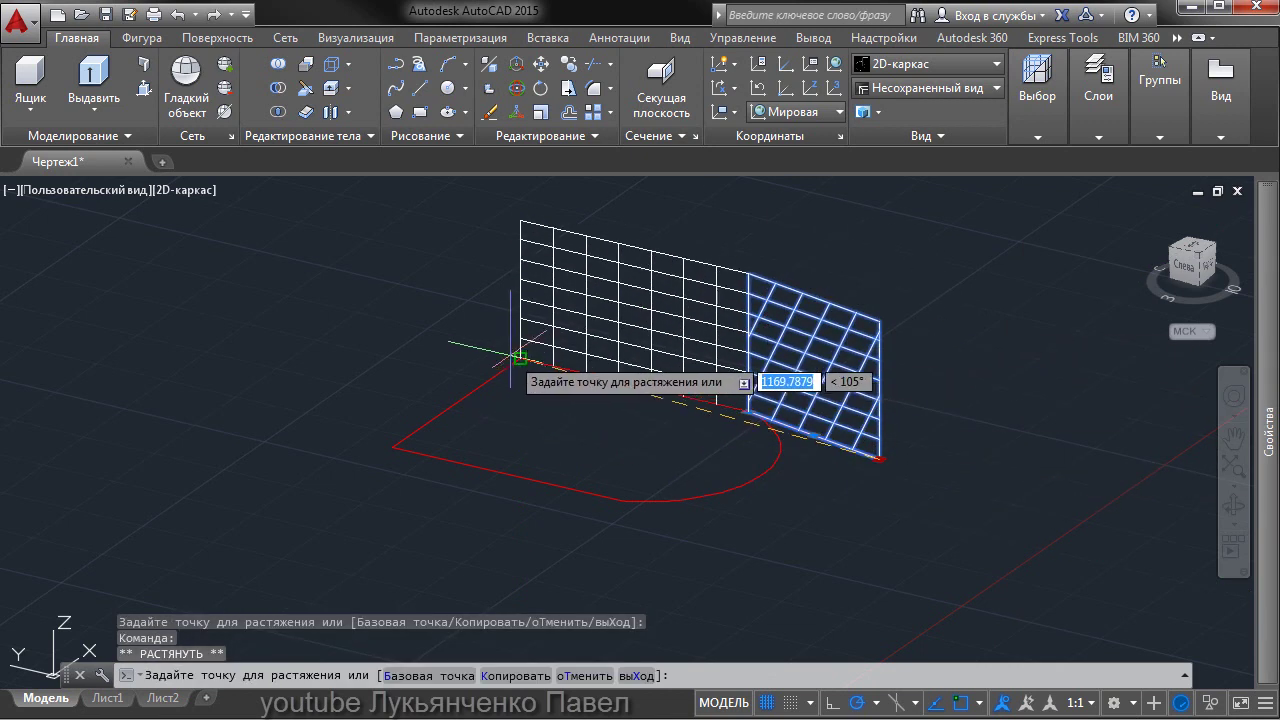
pyautogui.press('Escape')
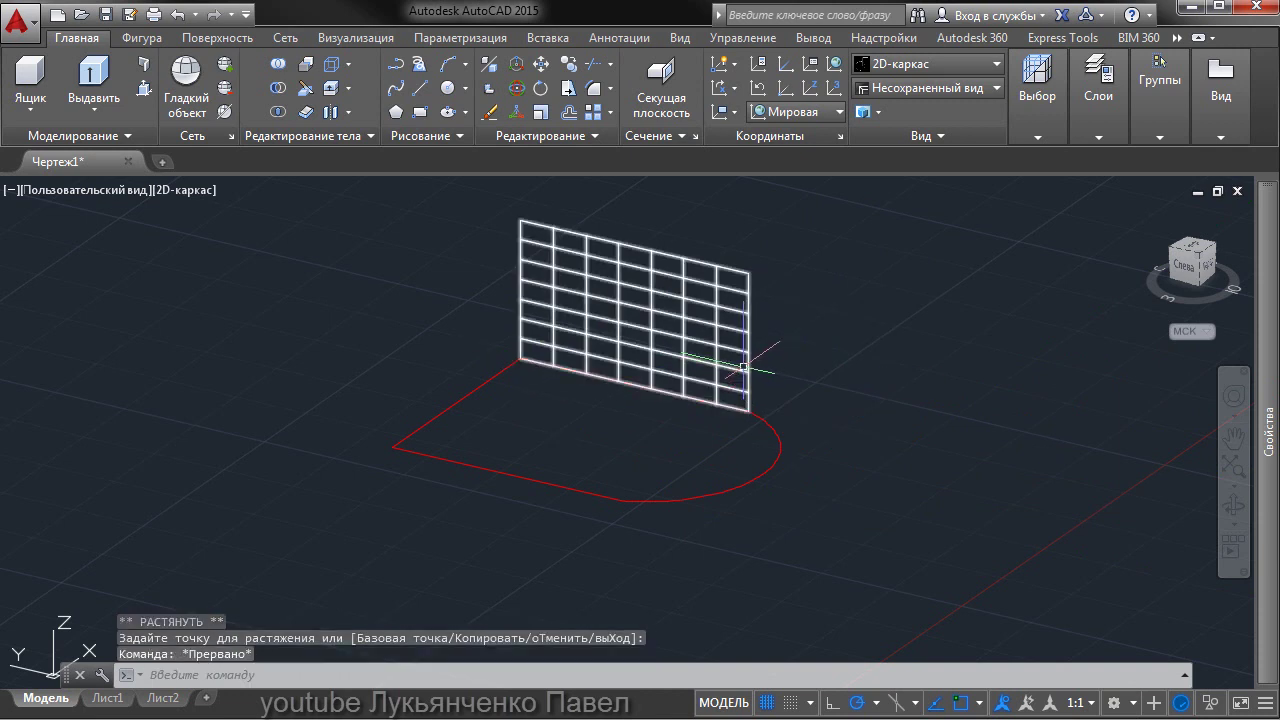
pyautogui.click(749, 374)
pyautogui.click(745, 374)
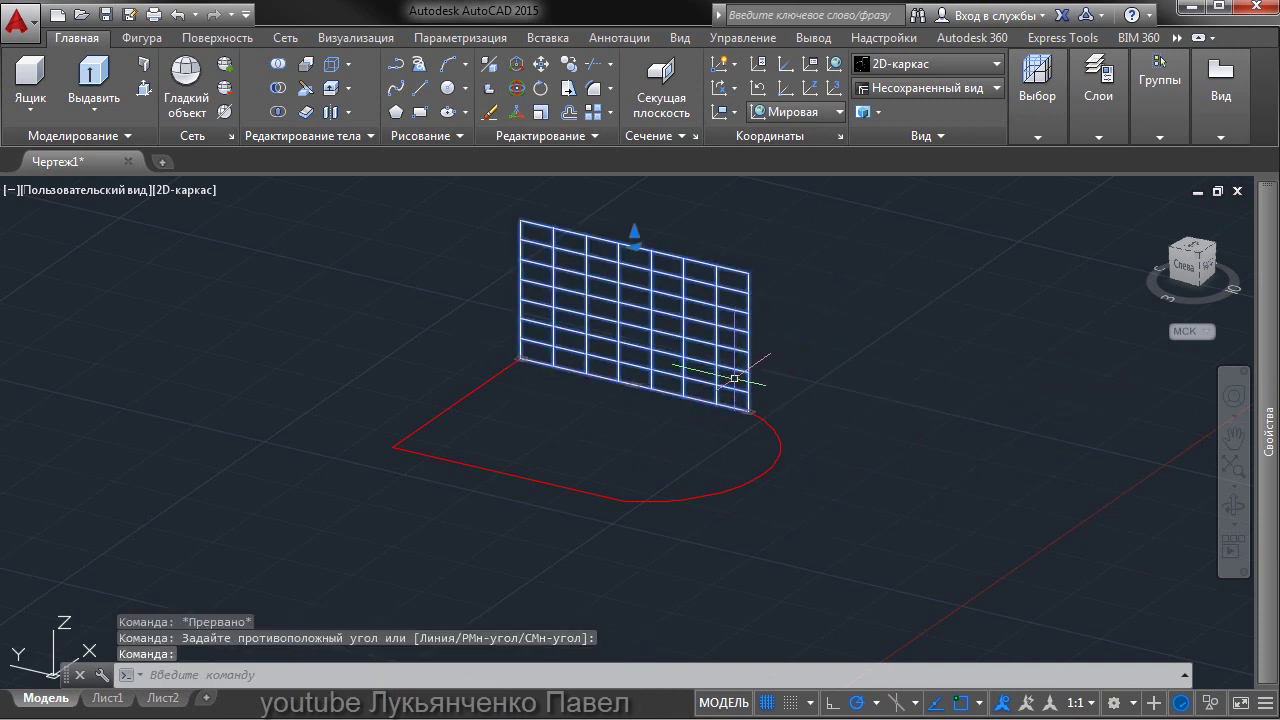
# Delete the mesh wall and extrude all four profile pieces into walls.
pyautogui.press('Delete')
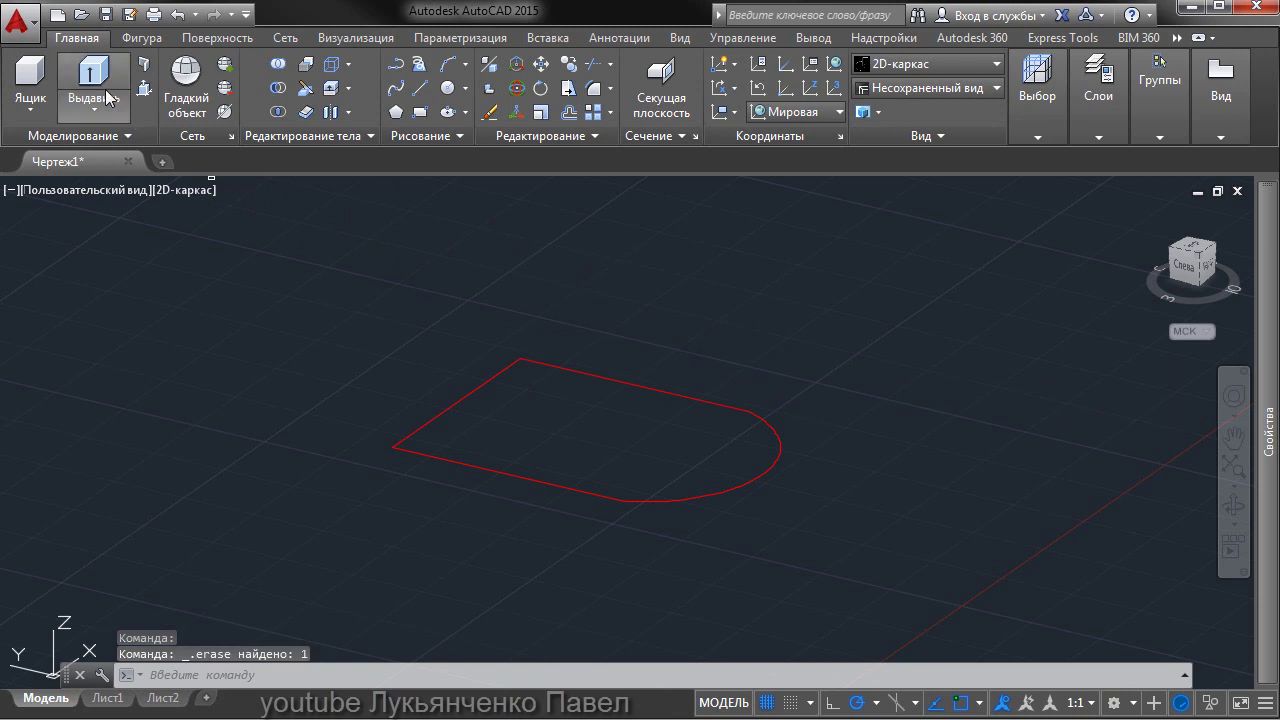
pyautogui.click(93, 80)
pyautogui.click(817, 305)
pyautogui.click(360, 560)
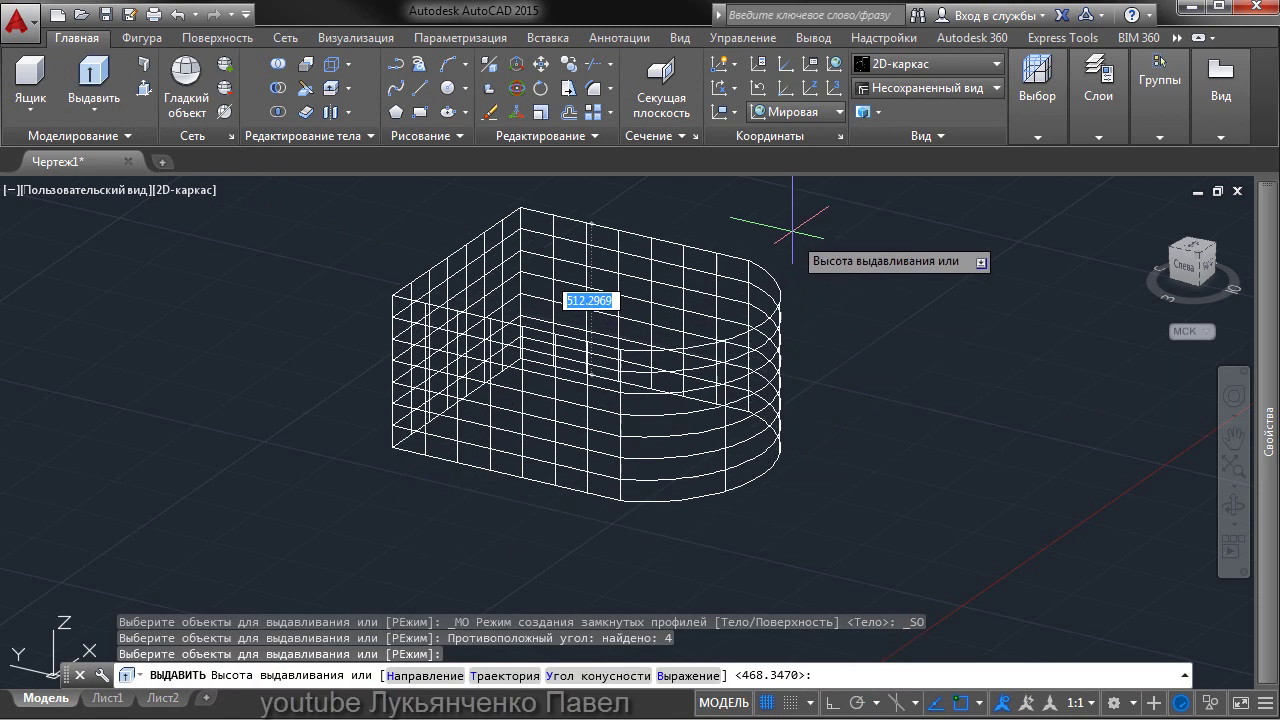
pyautogui.click(749, 232)
# Grip-stretch the line–arc junction on the walls' front bottom edge.
pyautogui.click(607, 491)
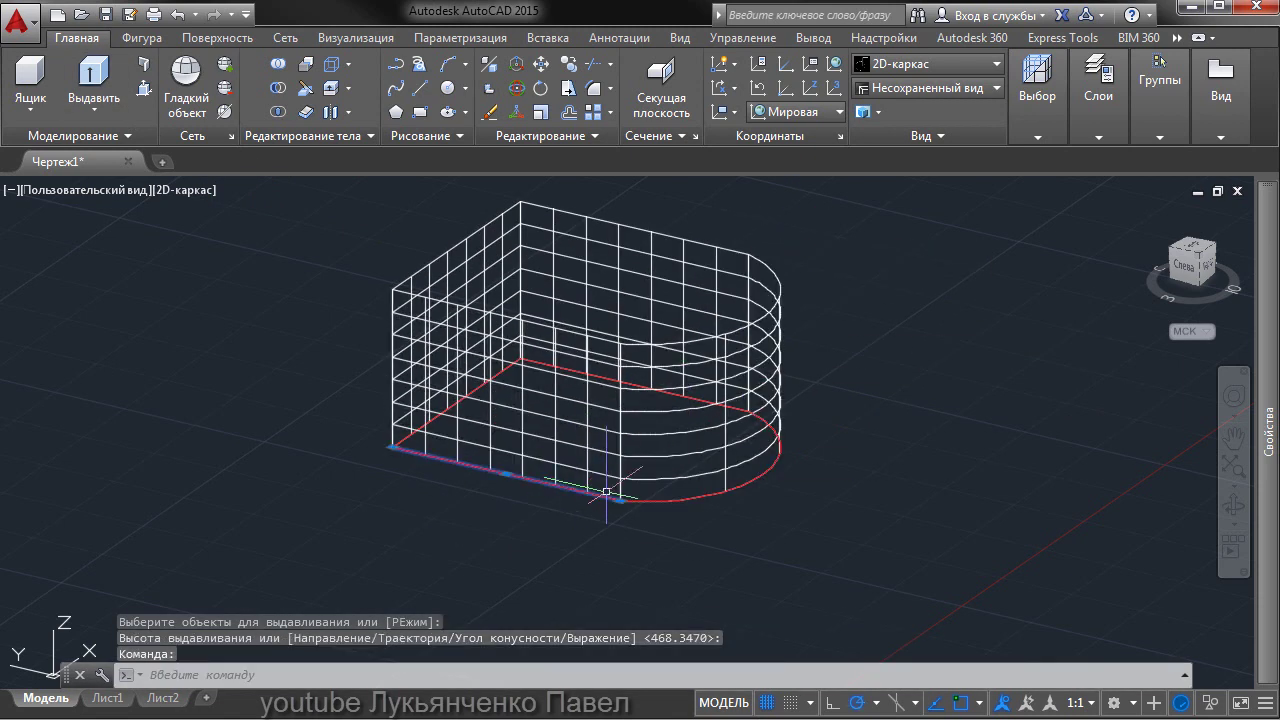
pyautogui.click(645, 500)
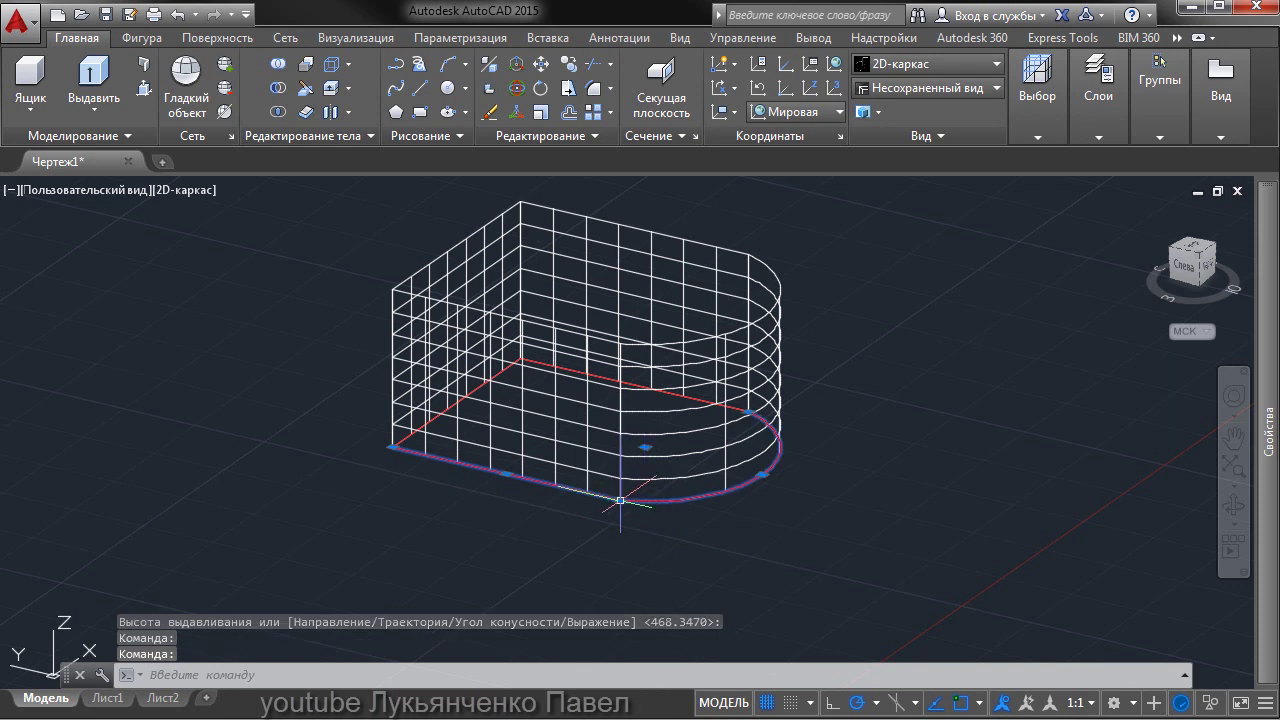
pyautogui.click(620, 500)
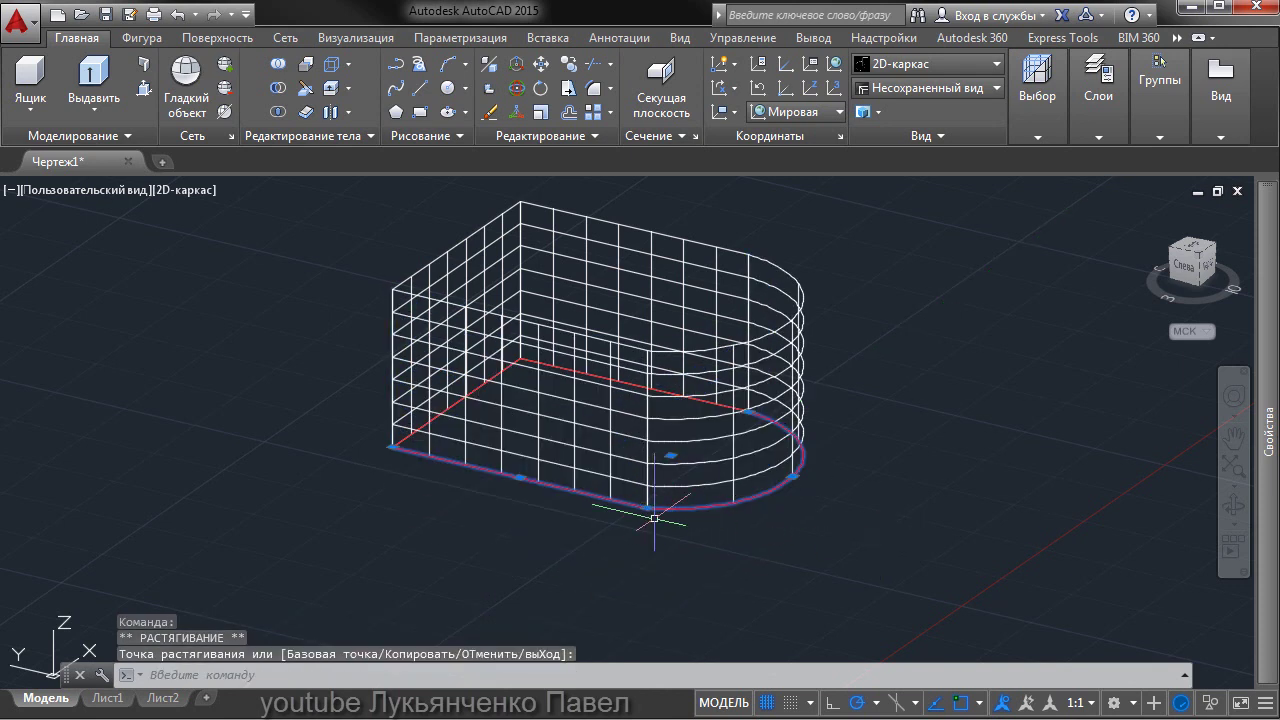
pyautogui.click(654, 517)
pyautogui.click(652, 510)
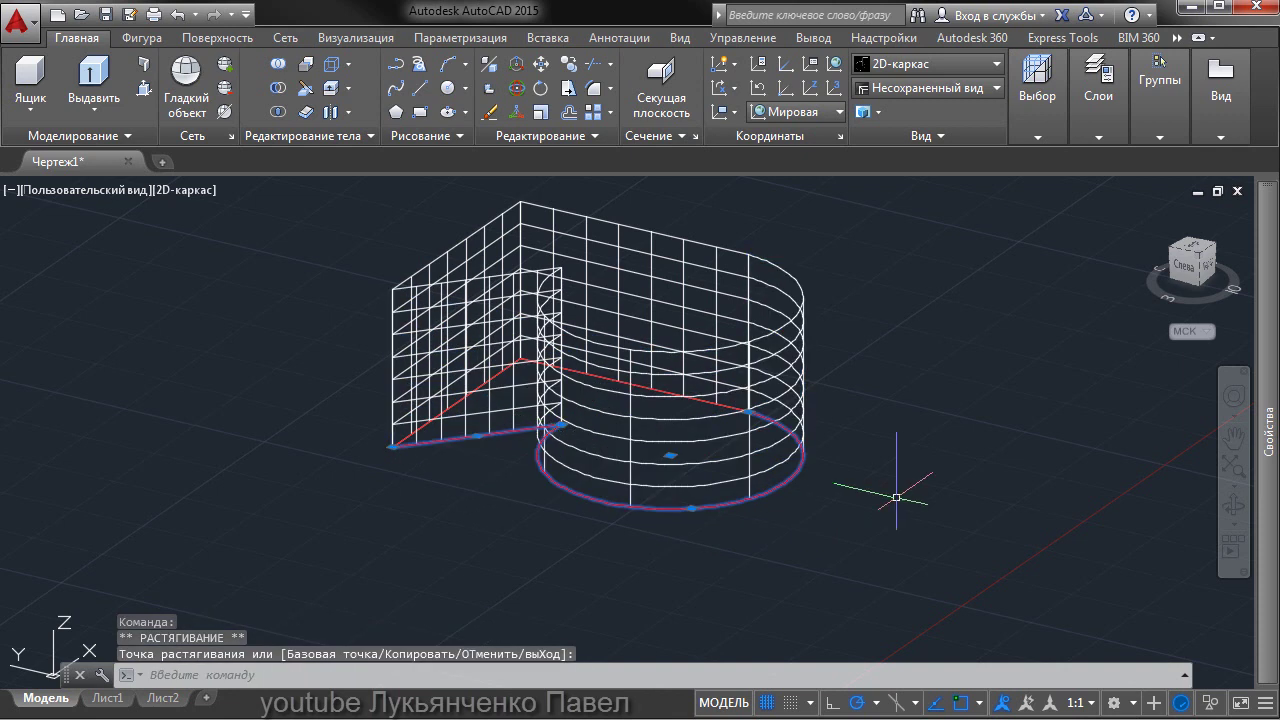
# Undo four times to remove the stretches and the extrusion, leaving the bare profile.
pyautogui.click(178, 18)
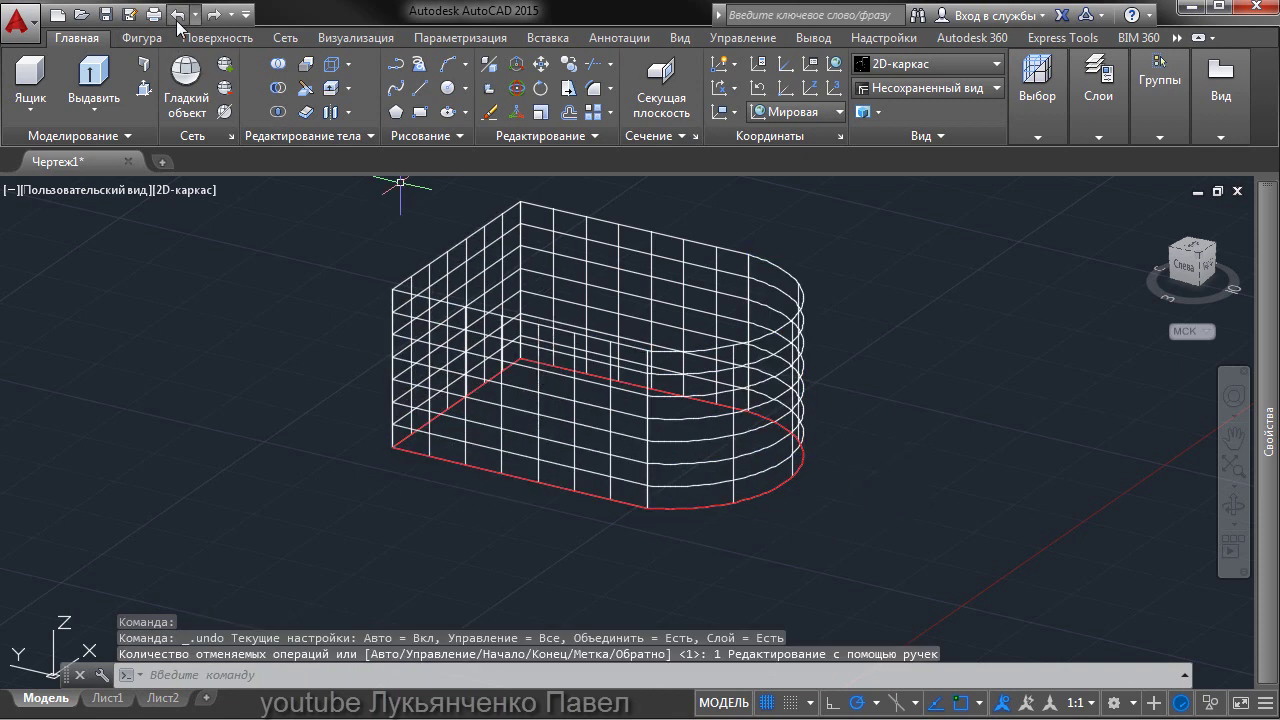
pyautogui.click(178, 18)
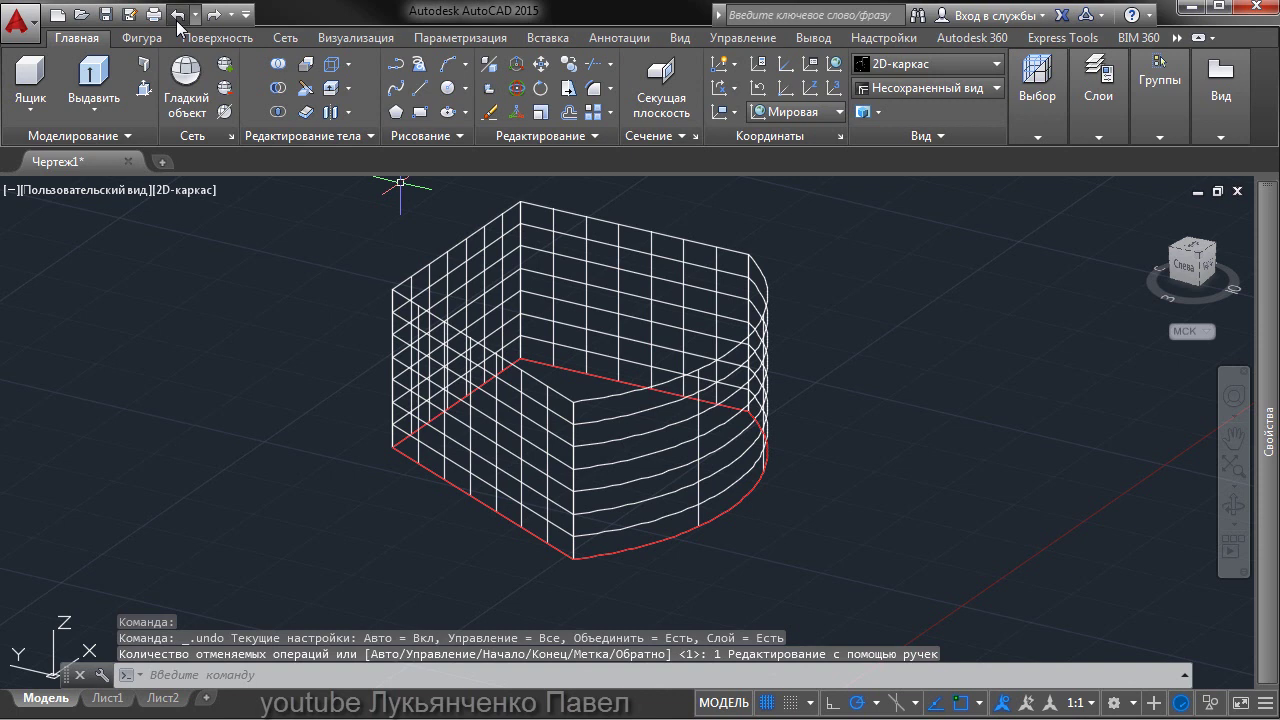
pyautogui.click(178, 18)
pyautogui.click(178, 18)
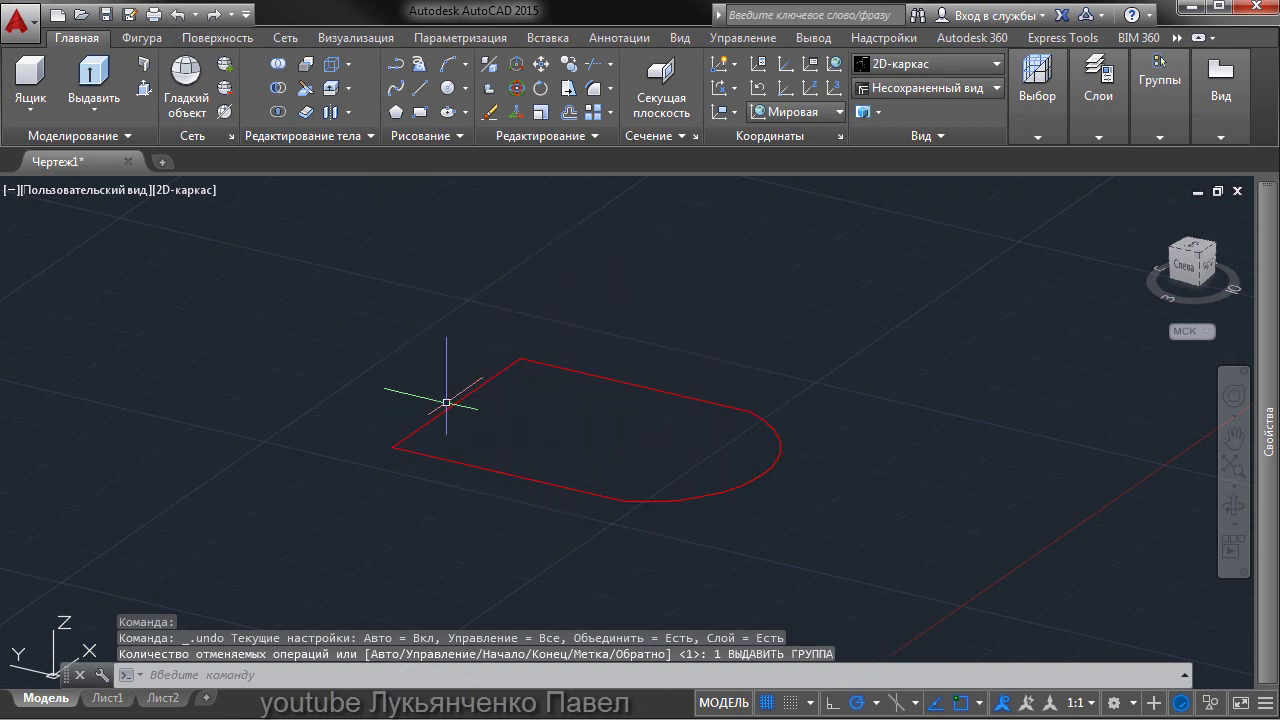
# Expand the Modify panel and start polyline editing (PEDIT).
pyautogui.click(512, 477)
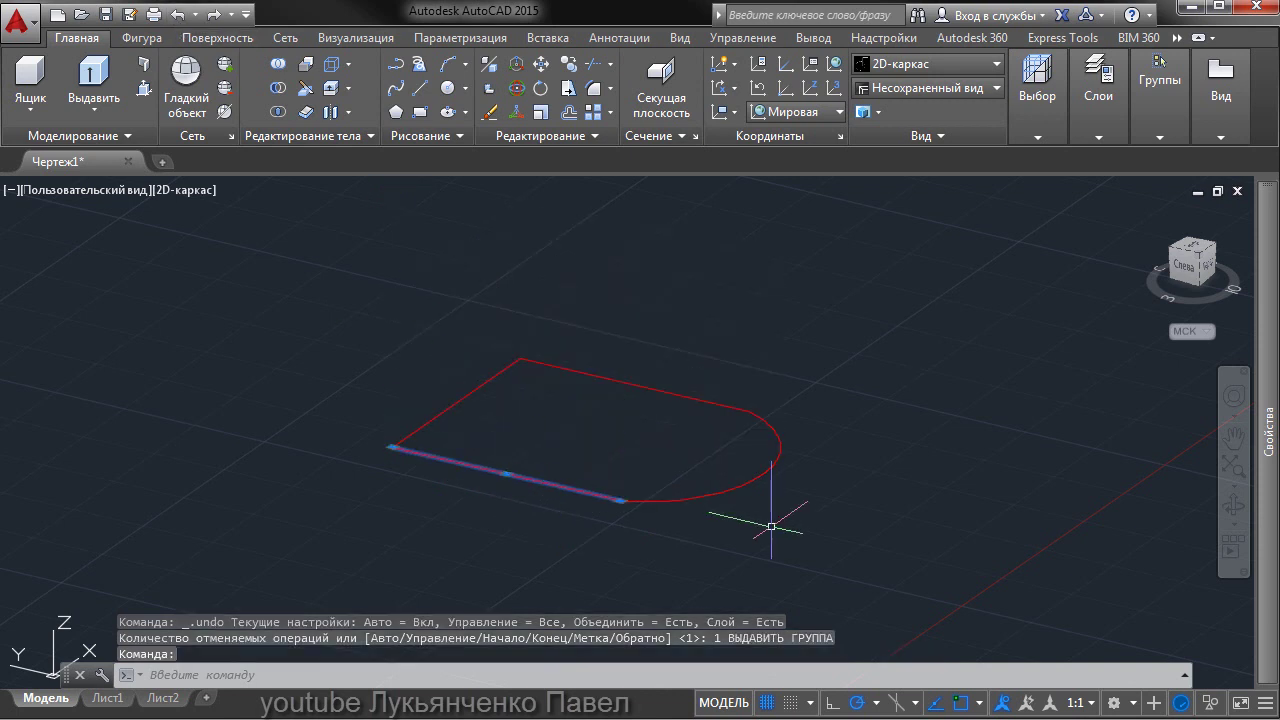
pyautogui.press('Escape')
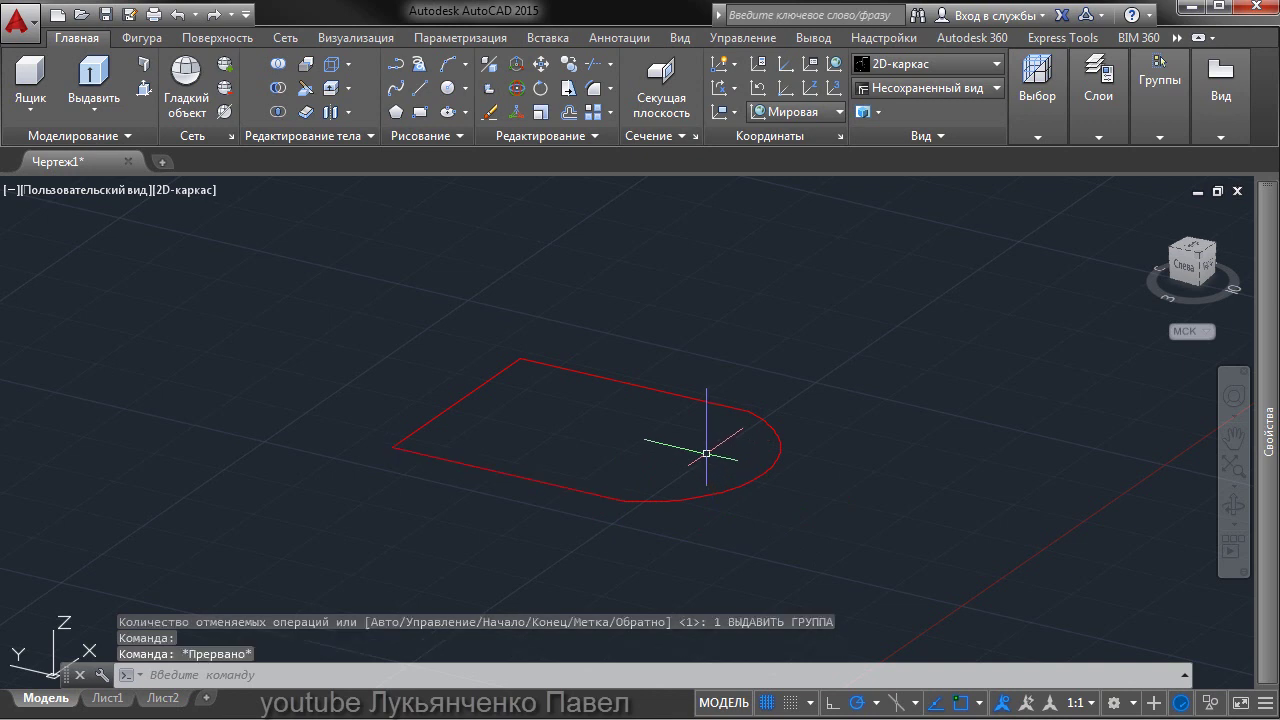
pyautogui.click(582, 139)
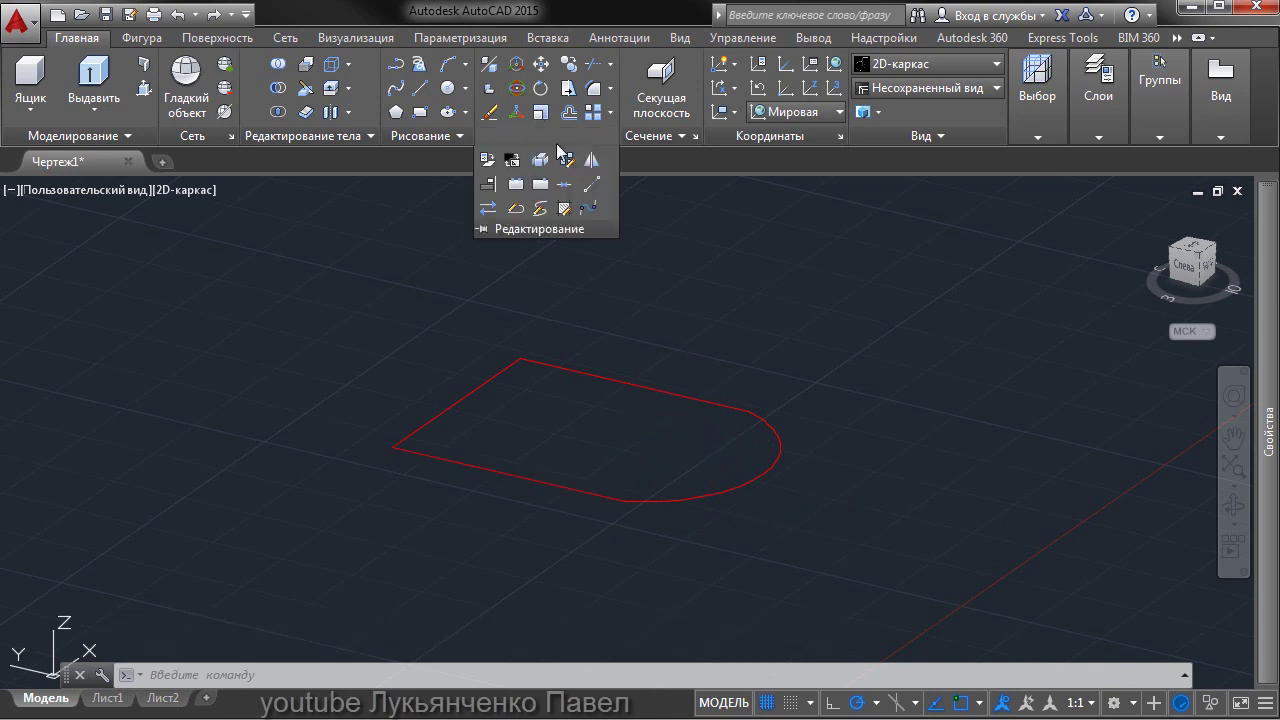
pyautogui.click(515, 208)
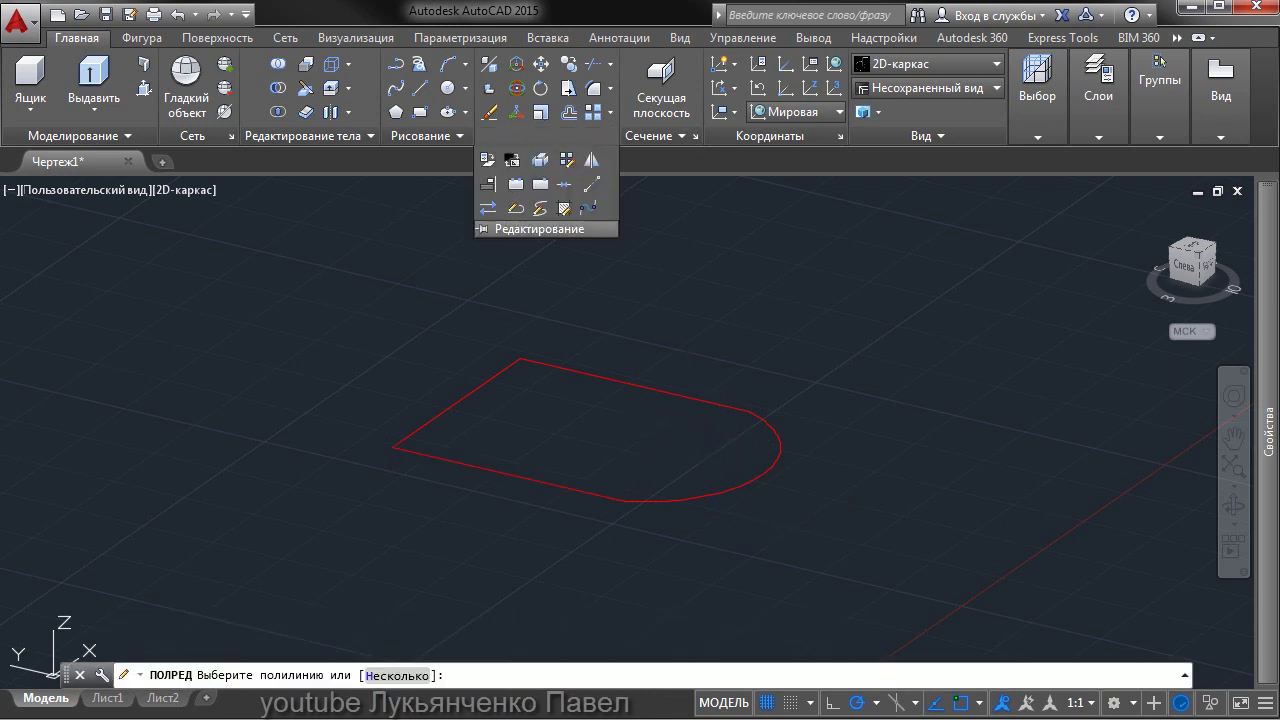
# Convert the front, left and top edges into polylines with PEDIT, answering Yes.
pyautogui.click(504, 474)
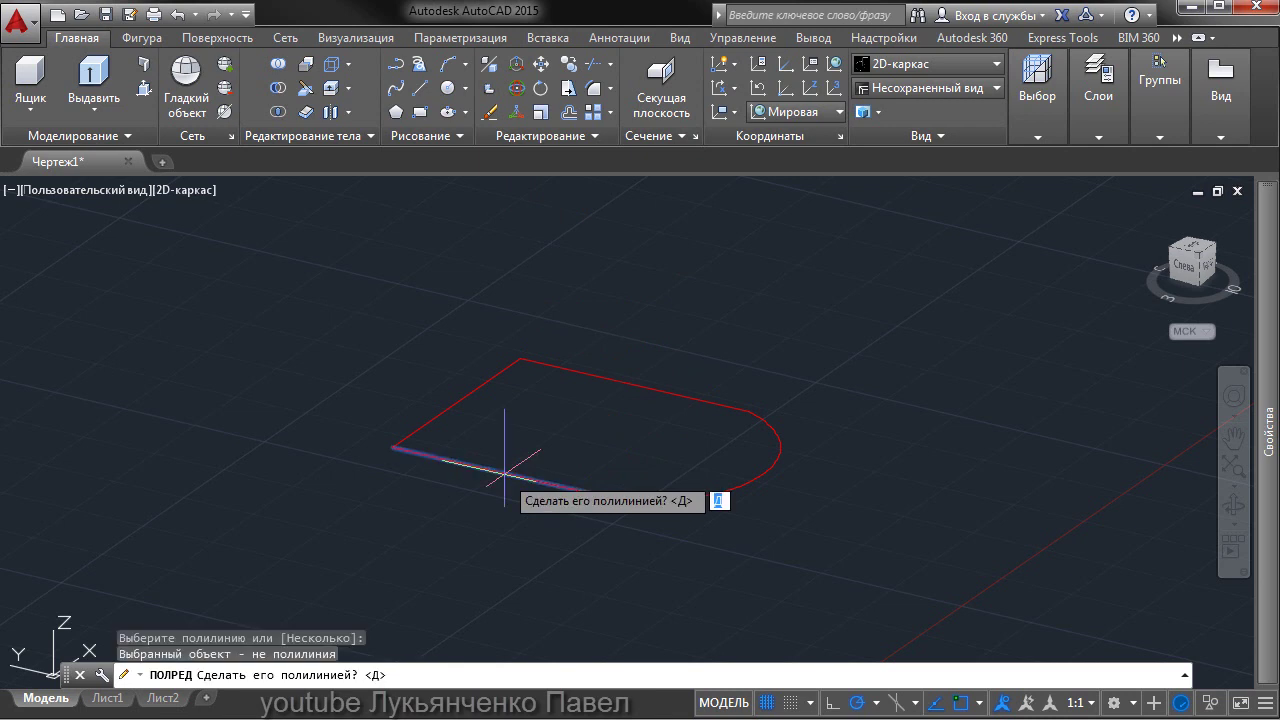
pyautogui.press('Return')
pyautogui.press('Return')
pyautogui.press('Return')
pyautogui.click(458, 397)
pyautogui.press('Return')
pyautogui.press('Return')
pyautogui.click(618, 381)
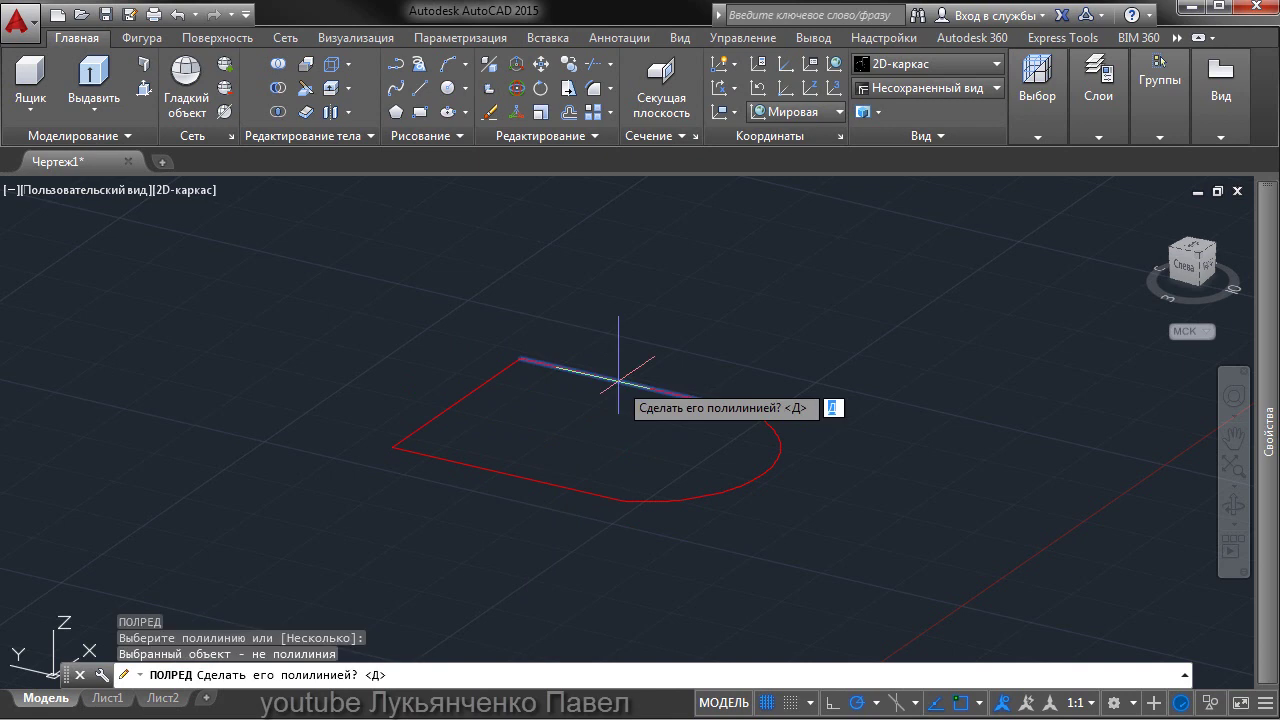
pyautogui.press('Return')
pyautogui.press('Return')
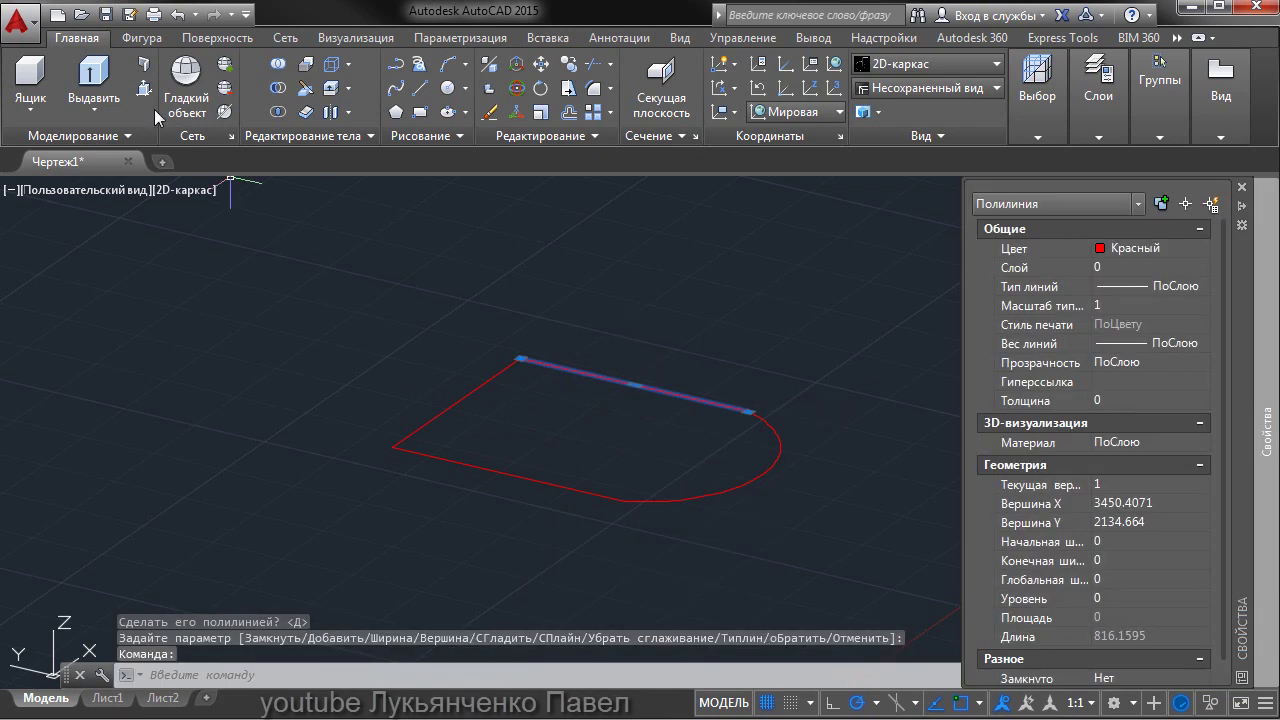
# Extrude the top polyline into a wall, then add a vertex and curve its base edge into an arc.
pyautogui.click(93, 80)
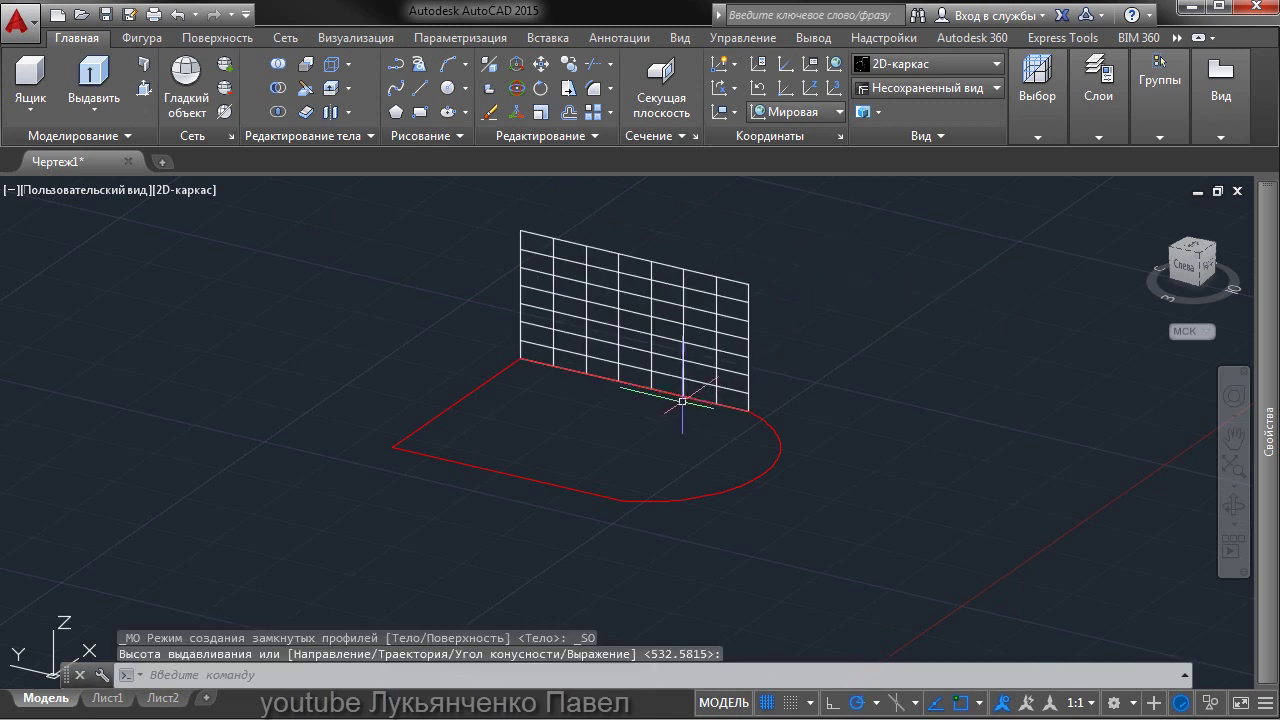
pyautogui.press('Return')
pyautogui.moveTo(635, 386)
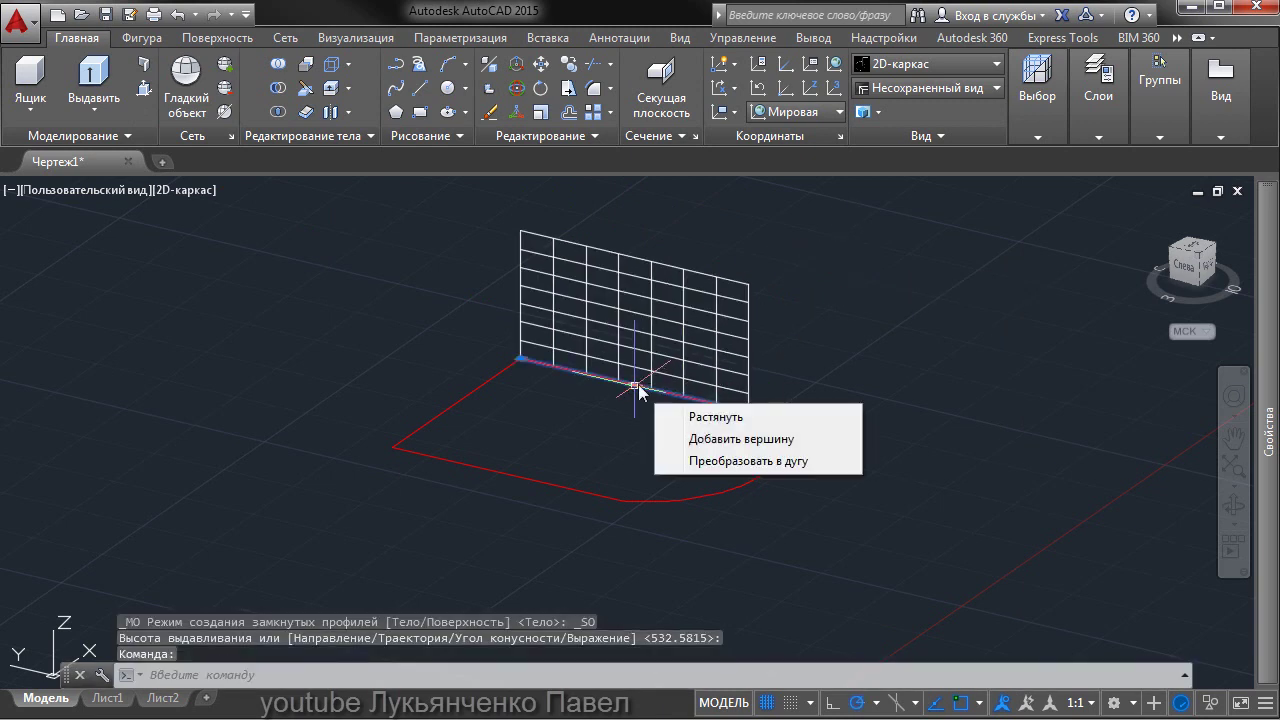
pyautogui.click(690, 440)
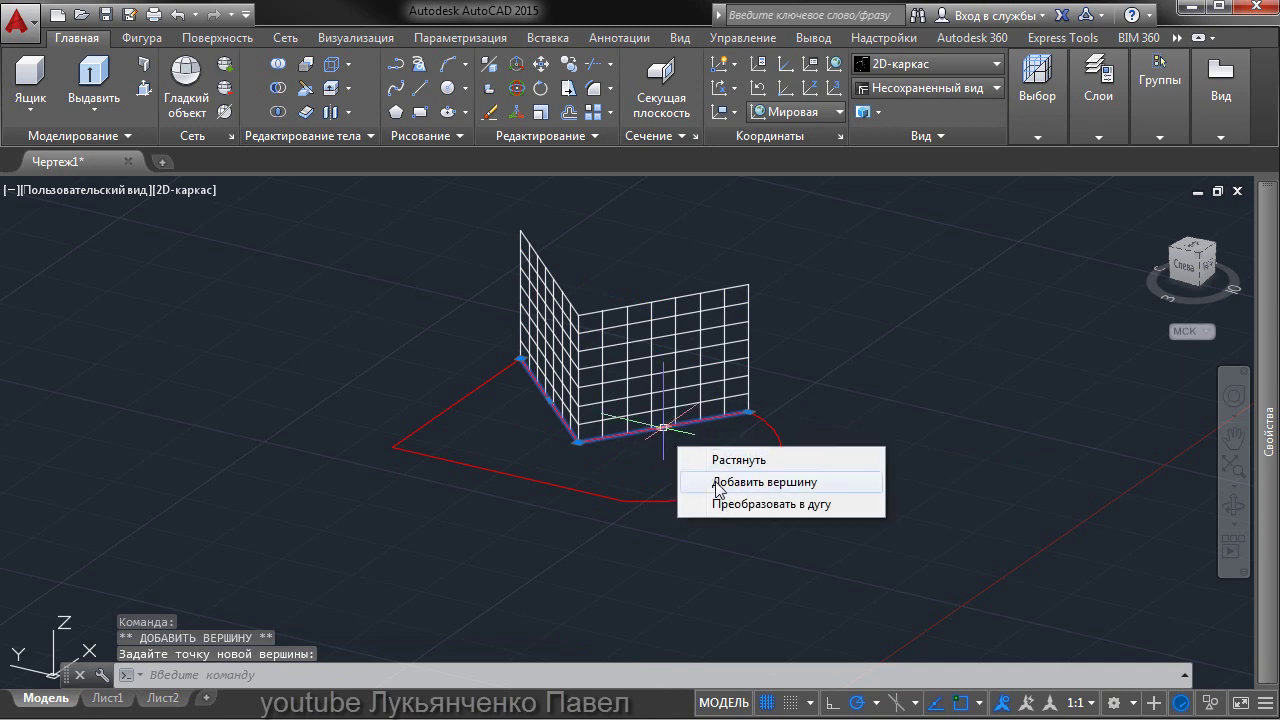
pyautogui.click(731, 505)
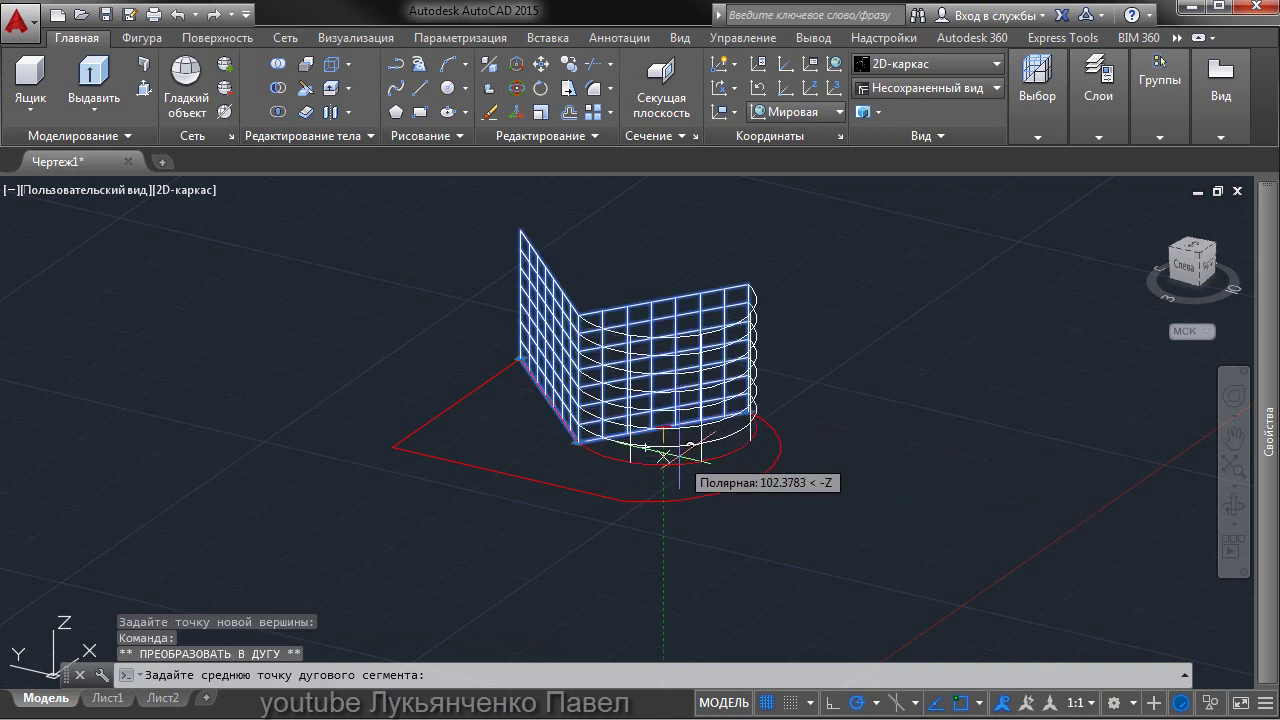
pyautogui.click(664, 462)
pyautogui.press('Escape')
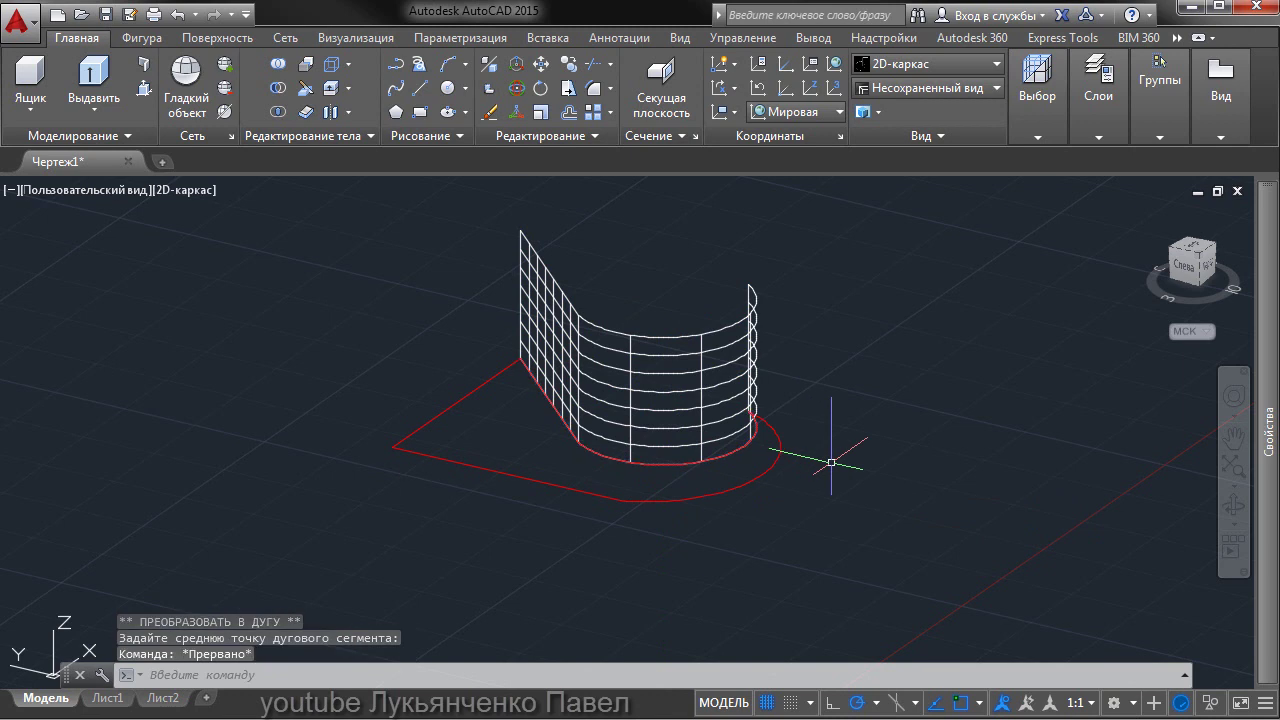
pyautogui.keyDown('ctrl'); pyautogui.click(664, 462); pyautogui.keyUp('ctrl')
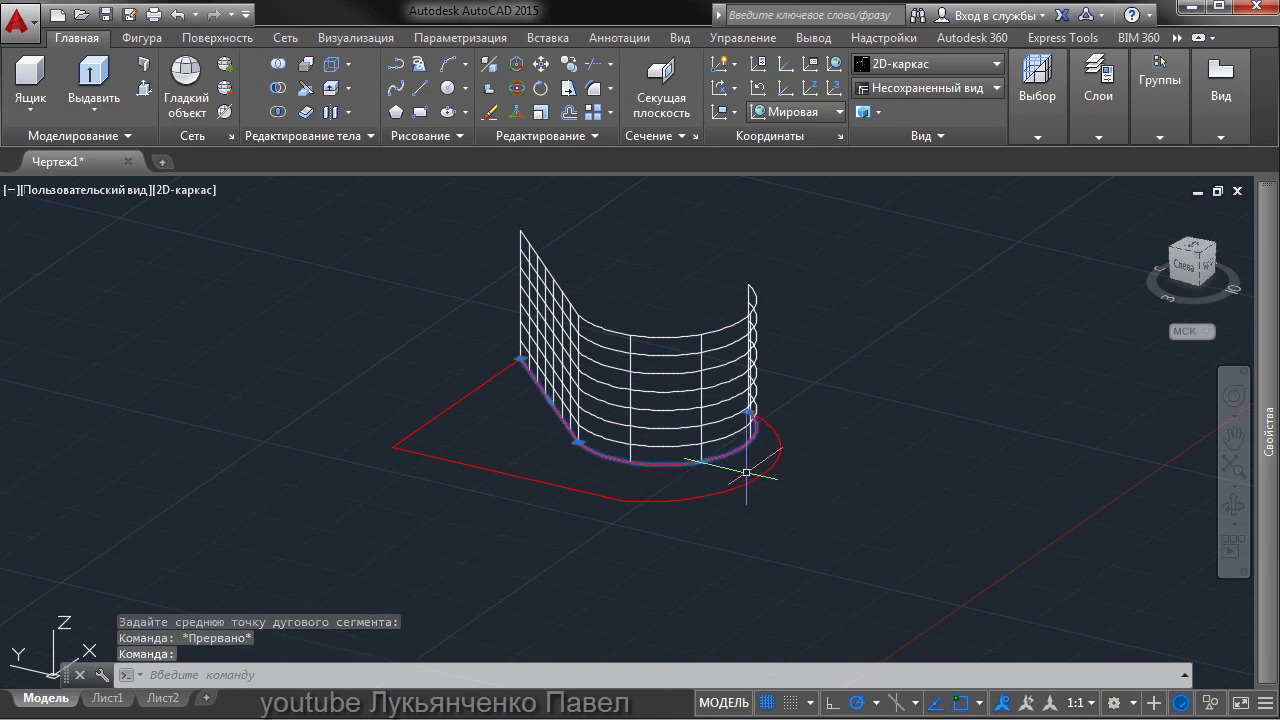
pyautogui.keyDown('shift'); pyautogui.moveTo(749, 477); pyautogui.dragTo(949, 490, button='middle'); pyautogui.keyUp('shift')
pyautogui.press('Escape')
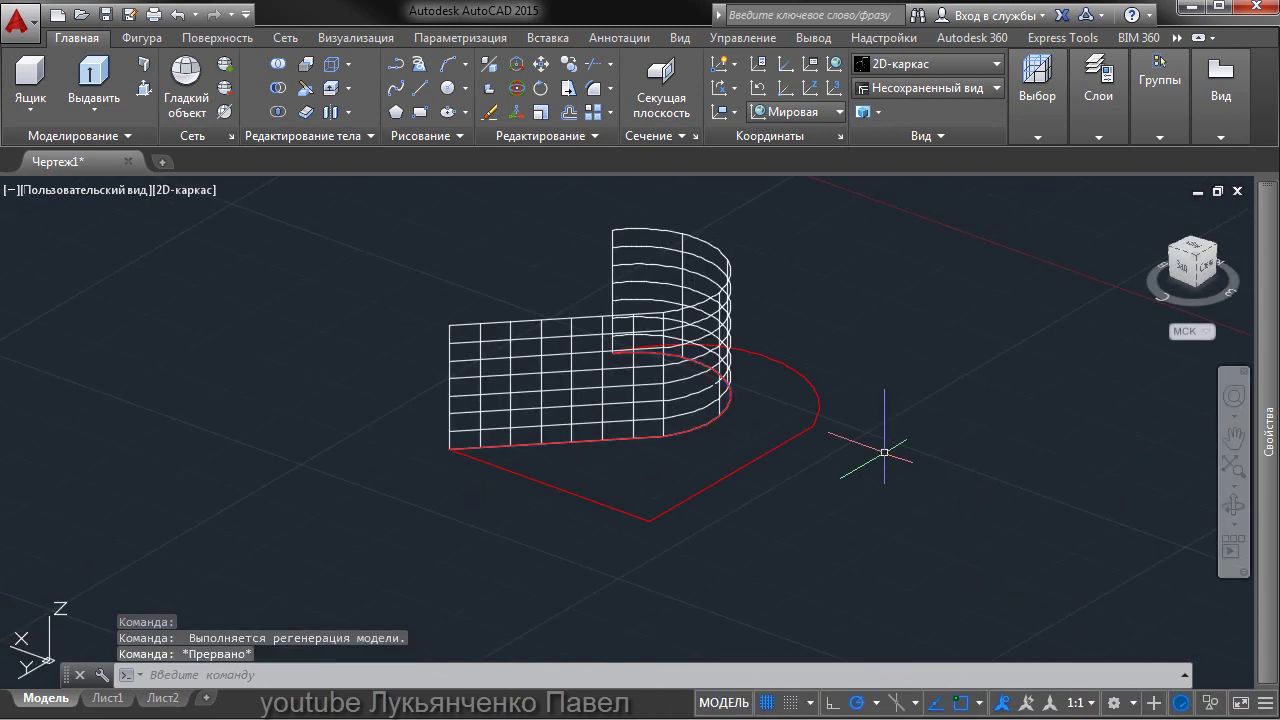
# Undo the arc and vertex edits, then window-select and delete the mesh wall.
pyautogui.click(177, 16)
pyautogui.click(178, 16)
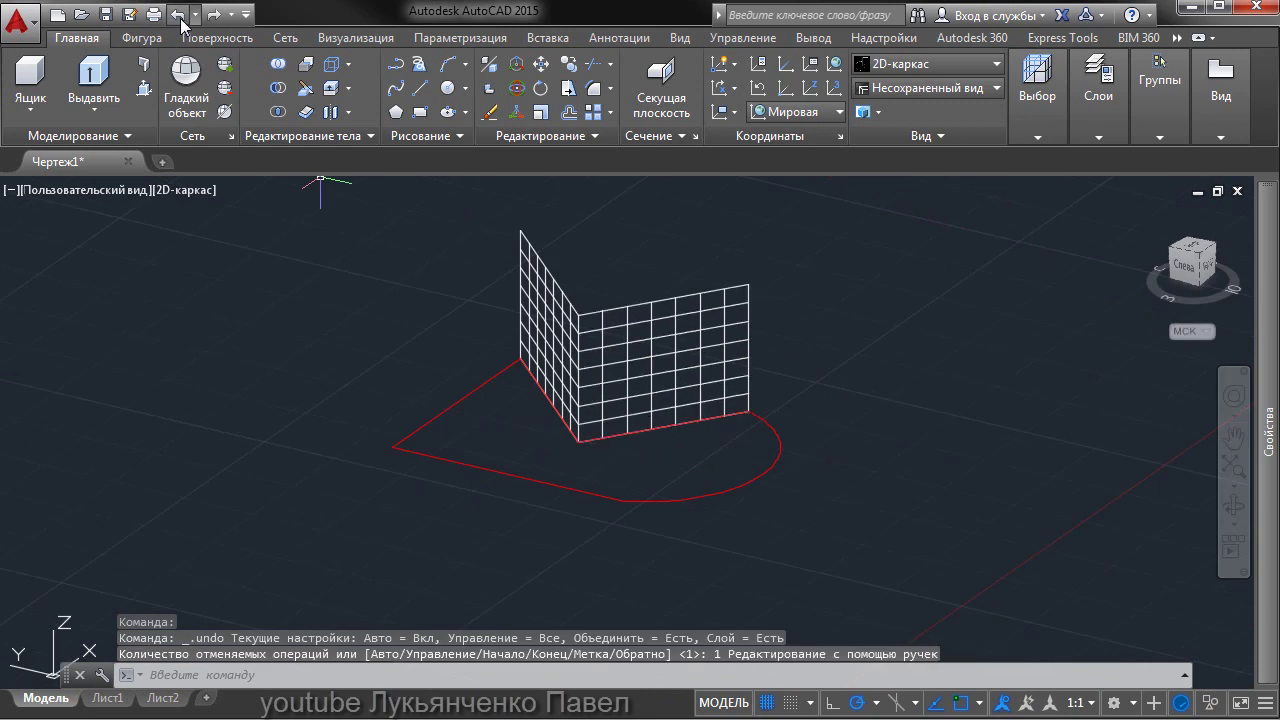
pyautogui.click(180, 16)
pyautogui.click(440, 195)
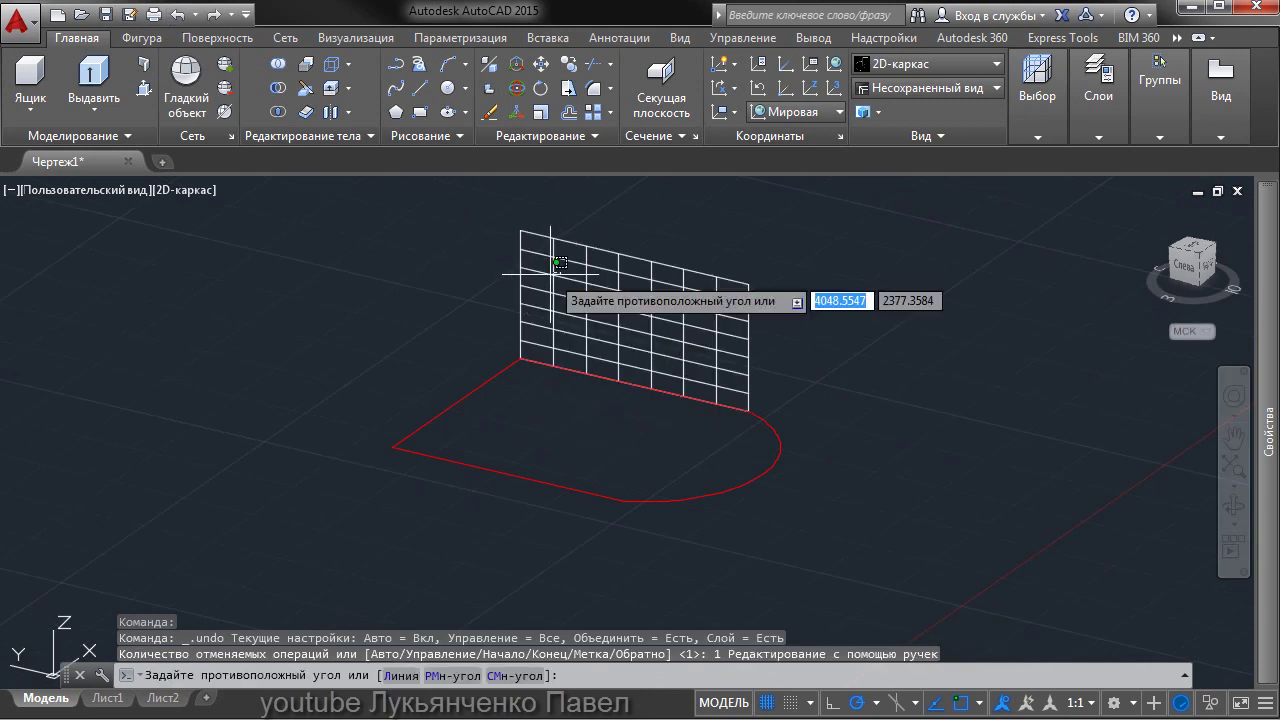
pyautogui.click(790, 415)
pyautogui.press('Delete')
pyautogui.moveTo(585, 371)
pyautogui.keyDown('shift'); pyautogui.mouseDown(button='middle')
pyautogui.moveTo(697, 423)
pyautogui.moveTo(674, 500)
pyautogui.moveTo(684, 418)
pyautogui.mouseUp(button='middle'); pyautogui.keyUp('shift')
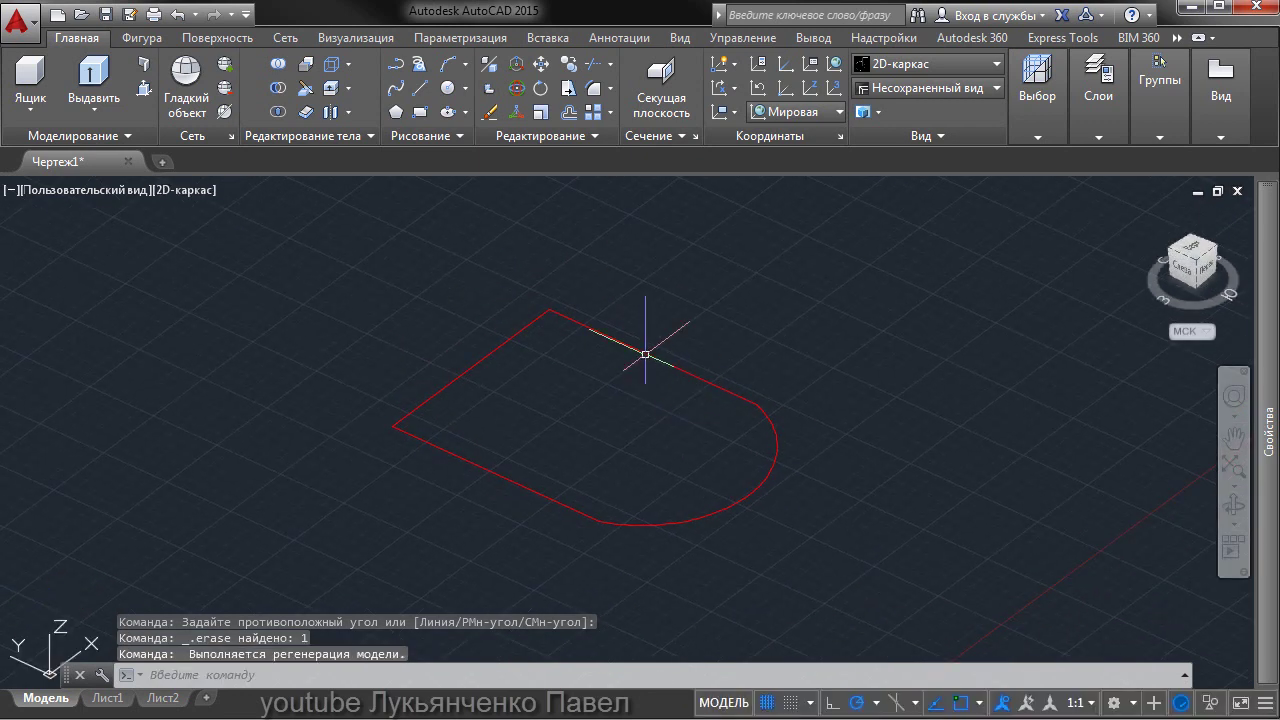
pyautogui.click(446, 42)
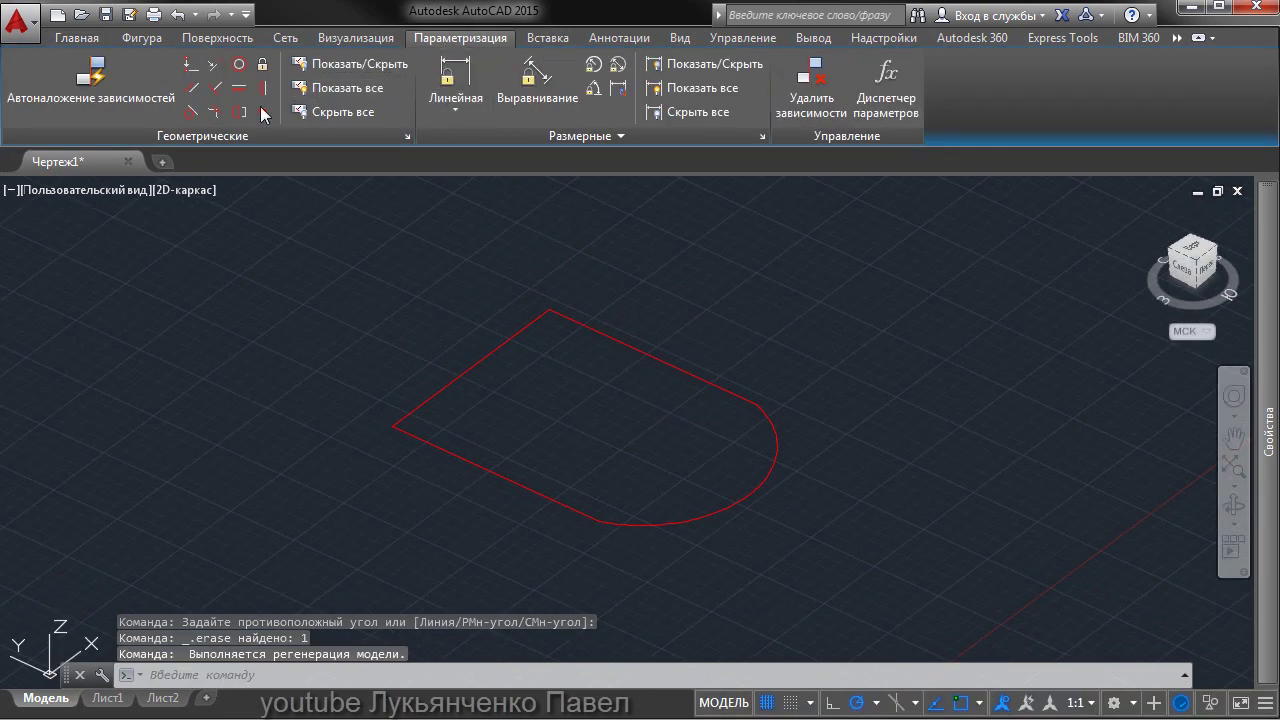
# Add Coincident constraints at all four joints of the red profile.
pyautogui.click(193, 68)
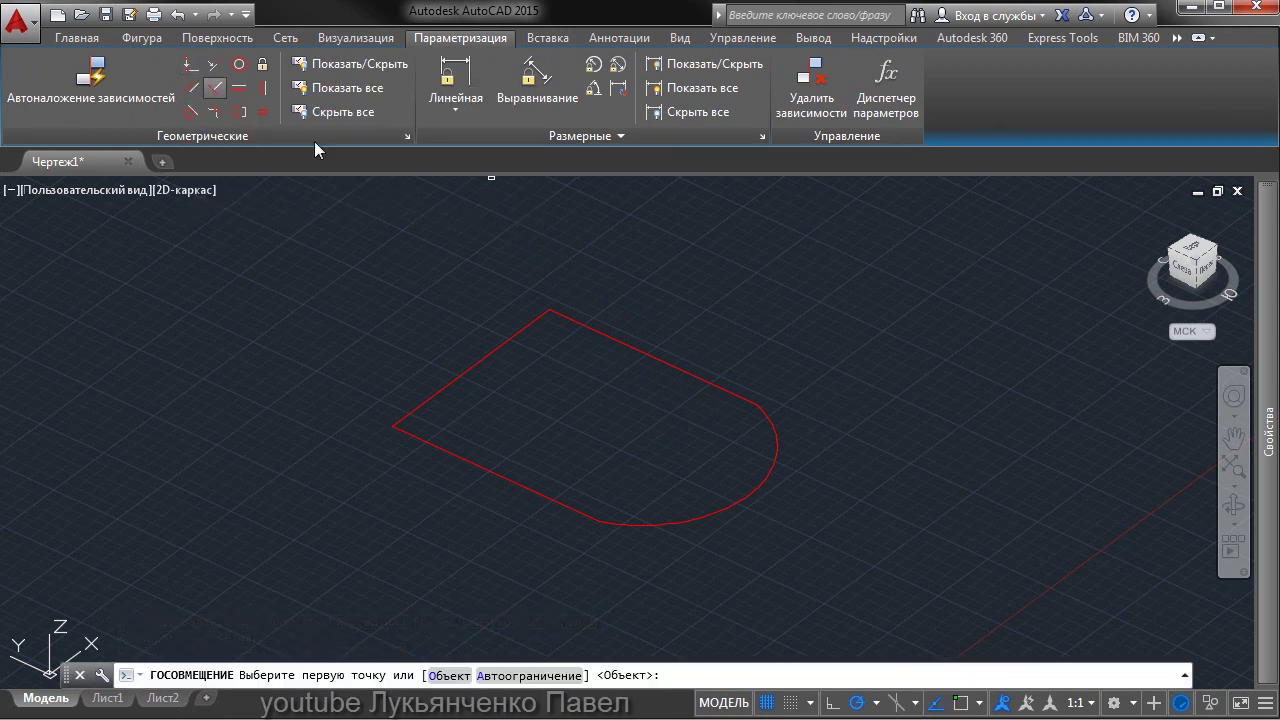
pyautogui.click(569, 320)
pyautogui.click(570, 320)
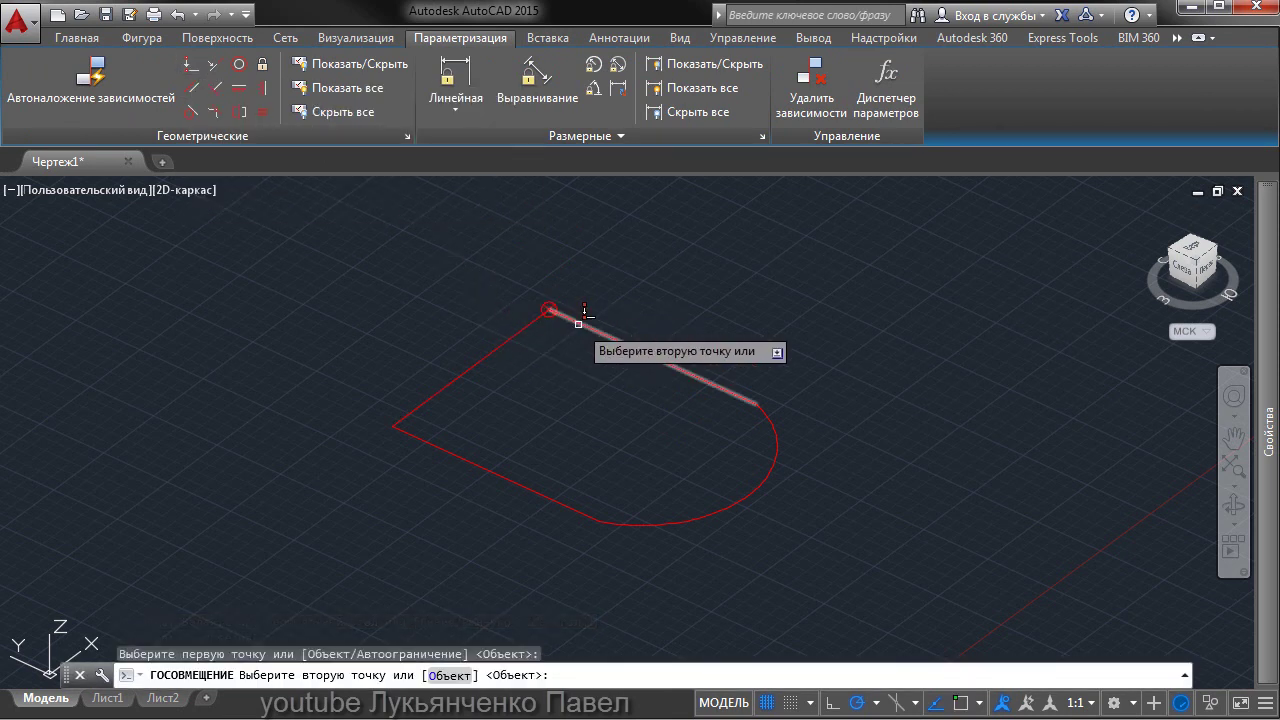
pyautogui.press('Return')
pyautogui.click(735, 388)
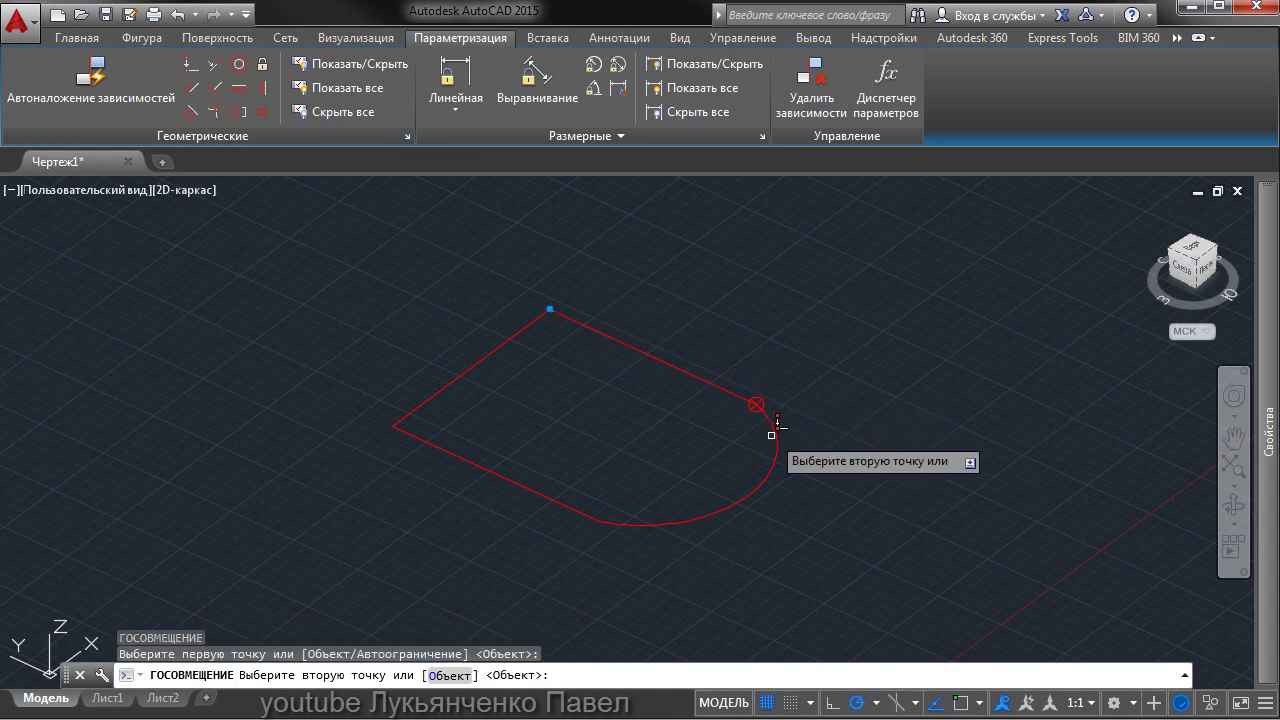
pyautogui.click(762, 412)
pyautogui.press('Return')
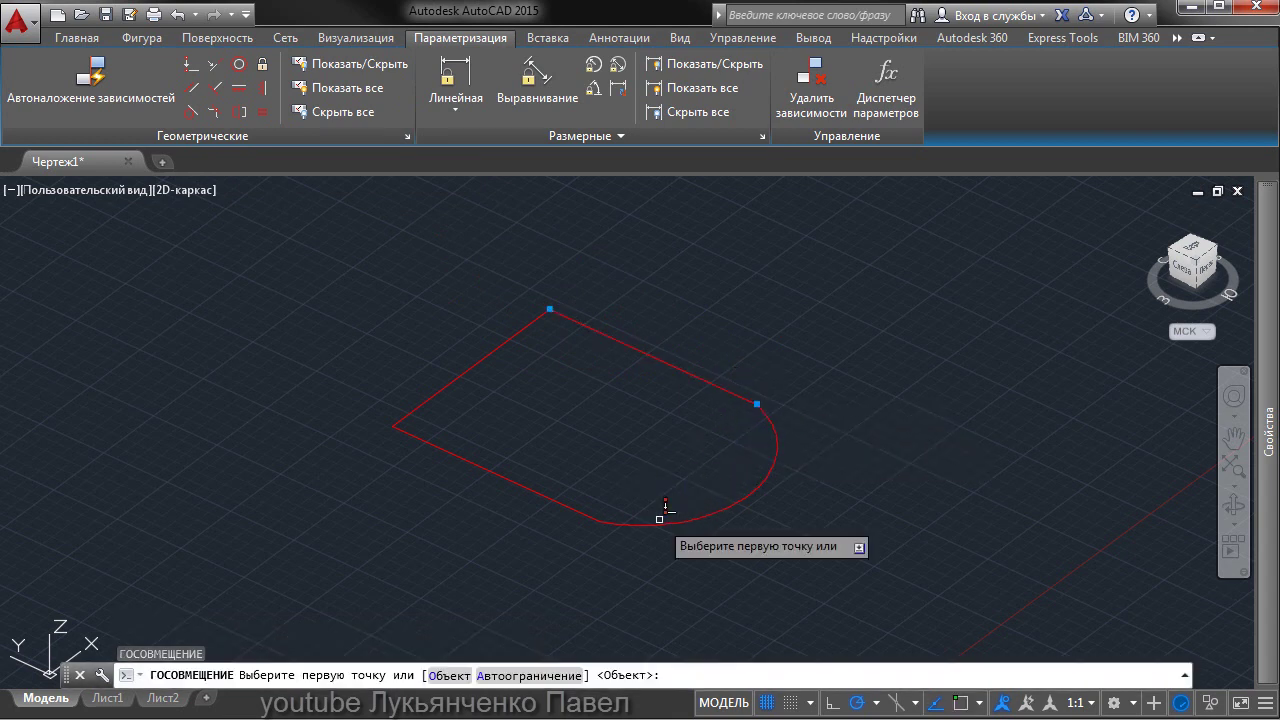
pyautogui.click(612, 521)
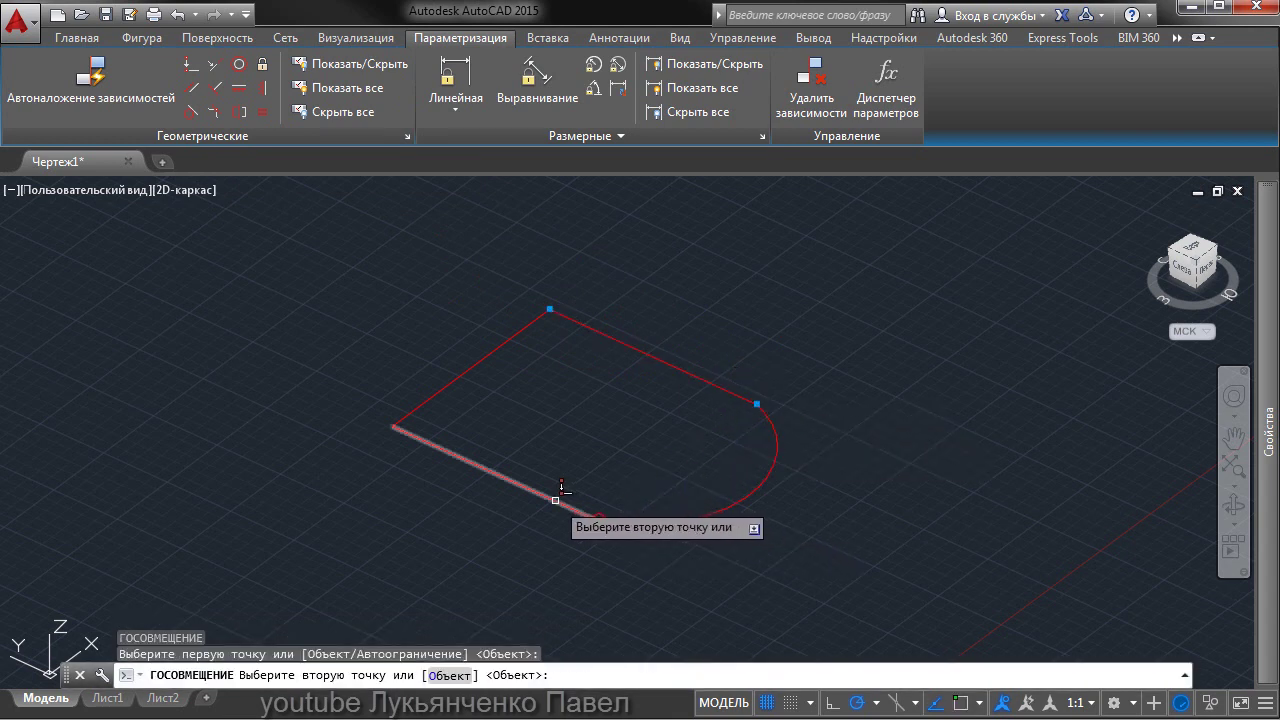
pyautogui.click(562, 494)
pyautogui.press('Return')
pyautogui.click(426, 438)
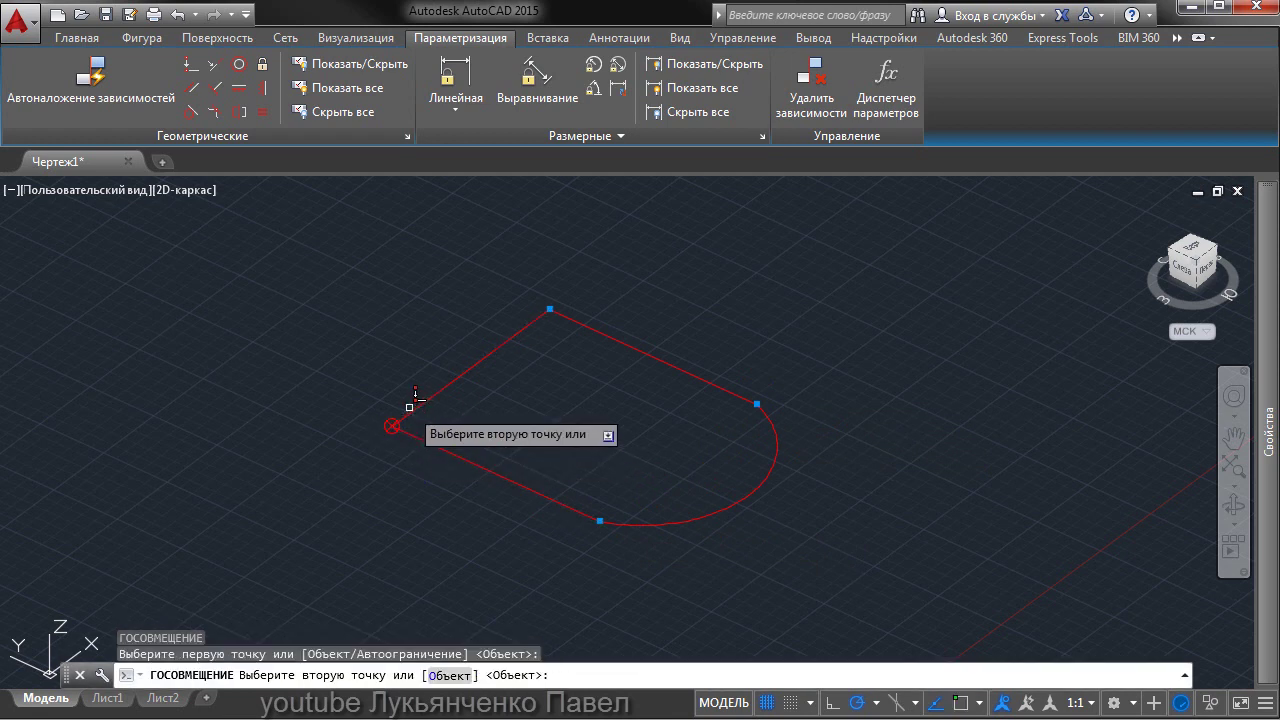
pyautogui.click(413, 408)
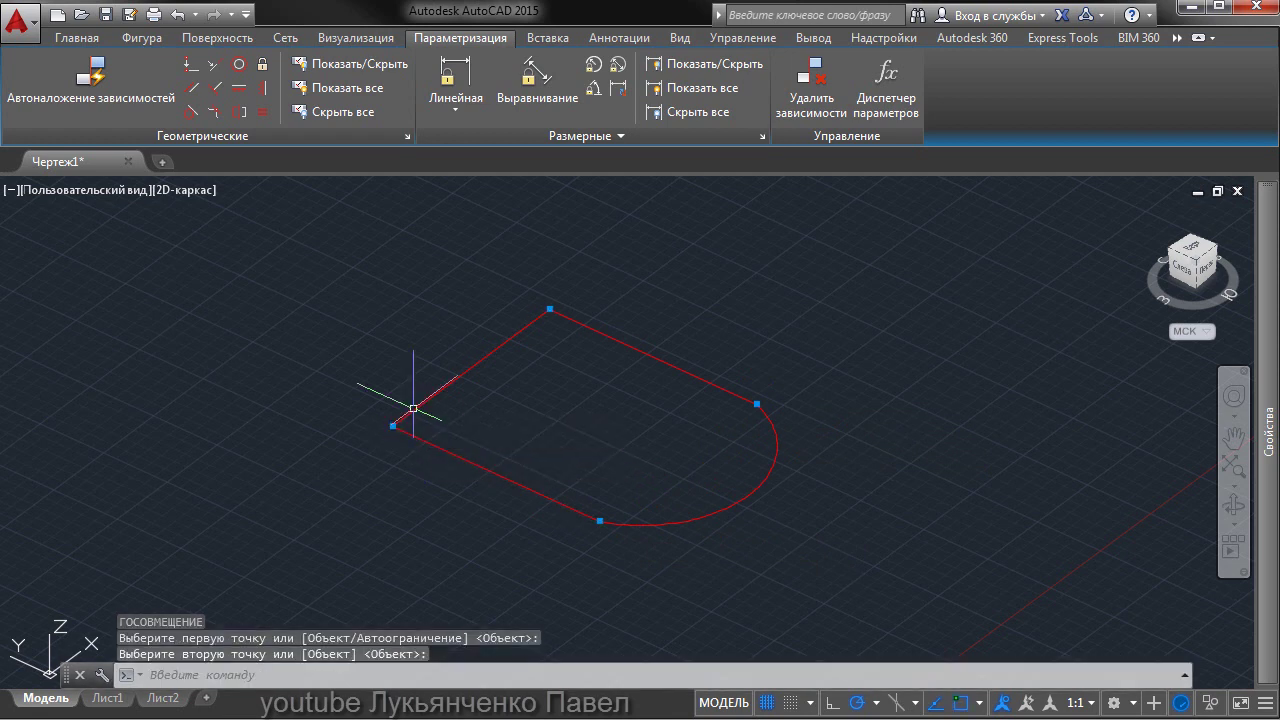
# Make the edges perpendicular at the top and left corners.
pyautogui.click(216, 88)
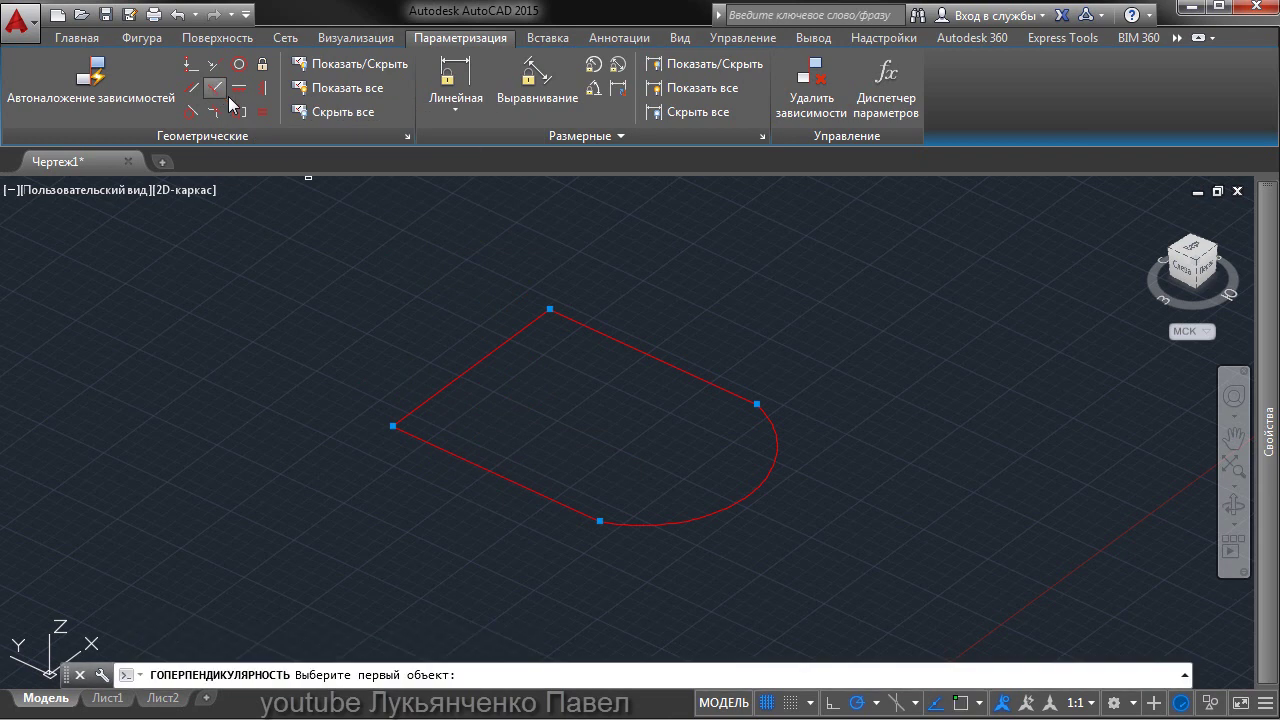
pyautogui.click(516, 335)
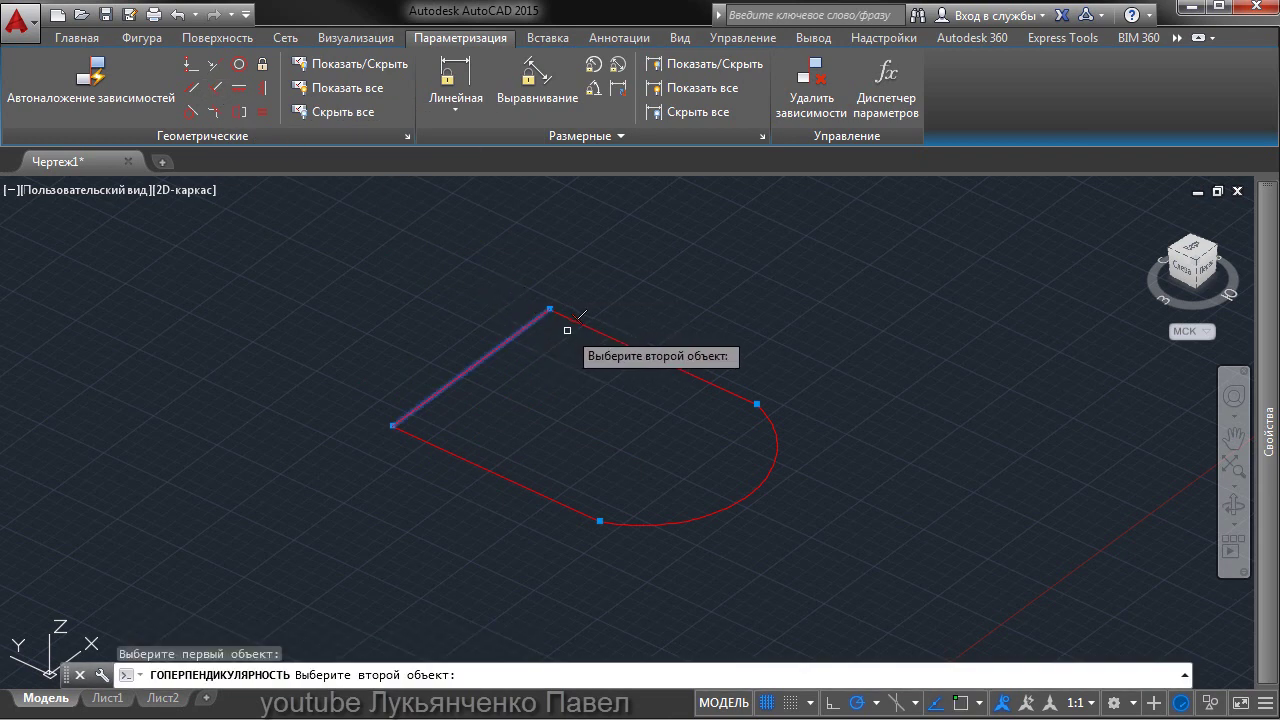
pyautogui.click(583, 324)
pyautogui.click(443, 449)
pyautogui.click(430, 399)
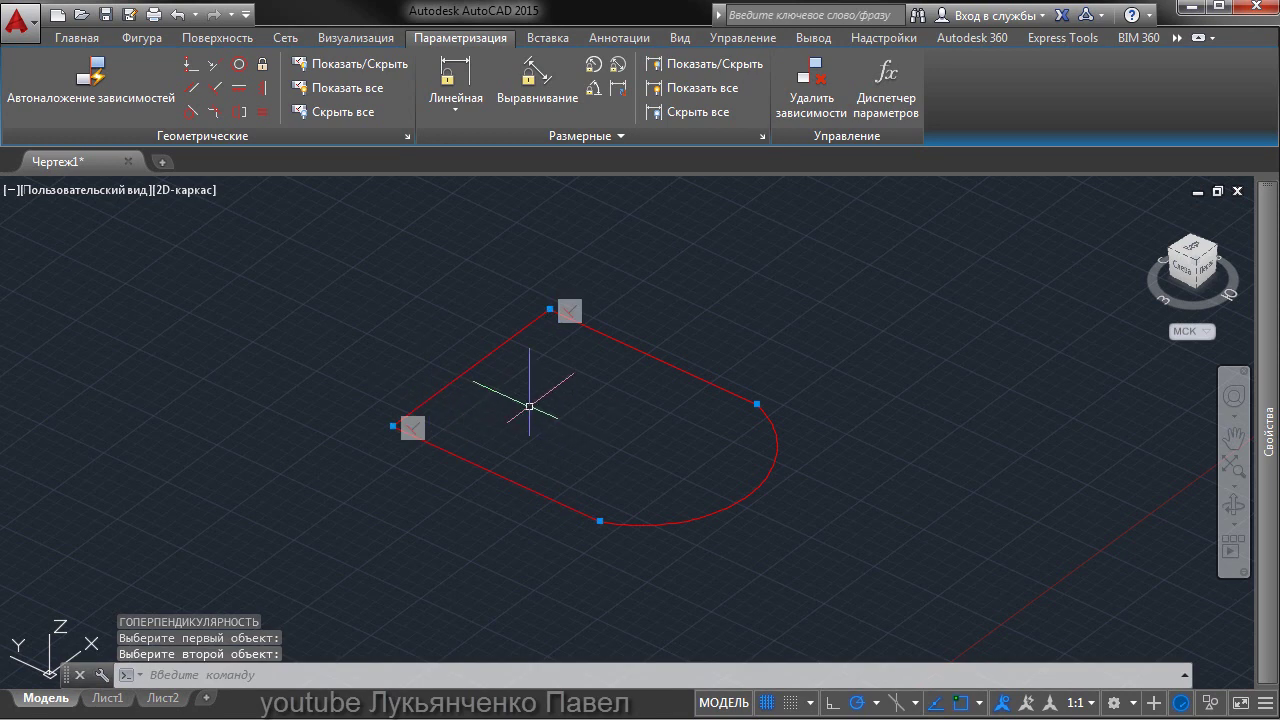
# Try a Parallel constraint between lower-left and upper-right edges; it is rejected as over-constraining.
pyautogui.click(194, 88)
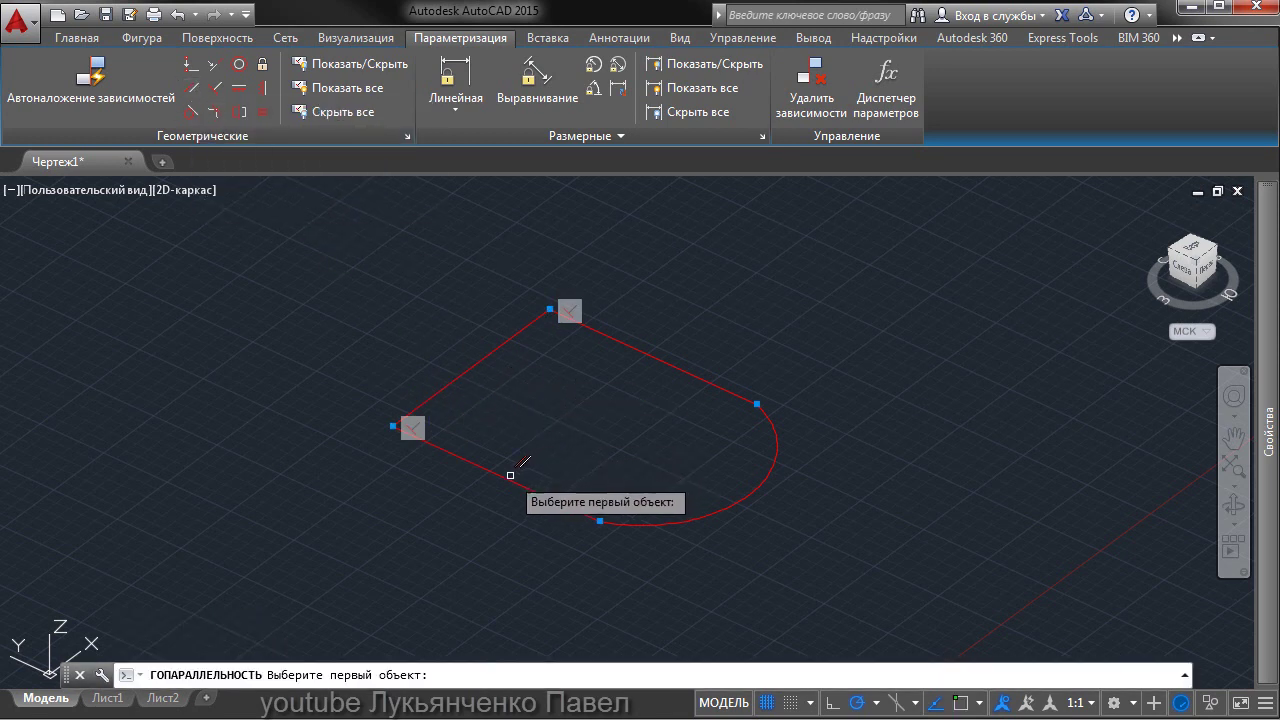
pyautogui.click(511, 474)
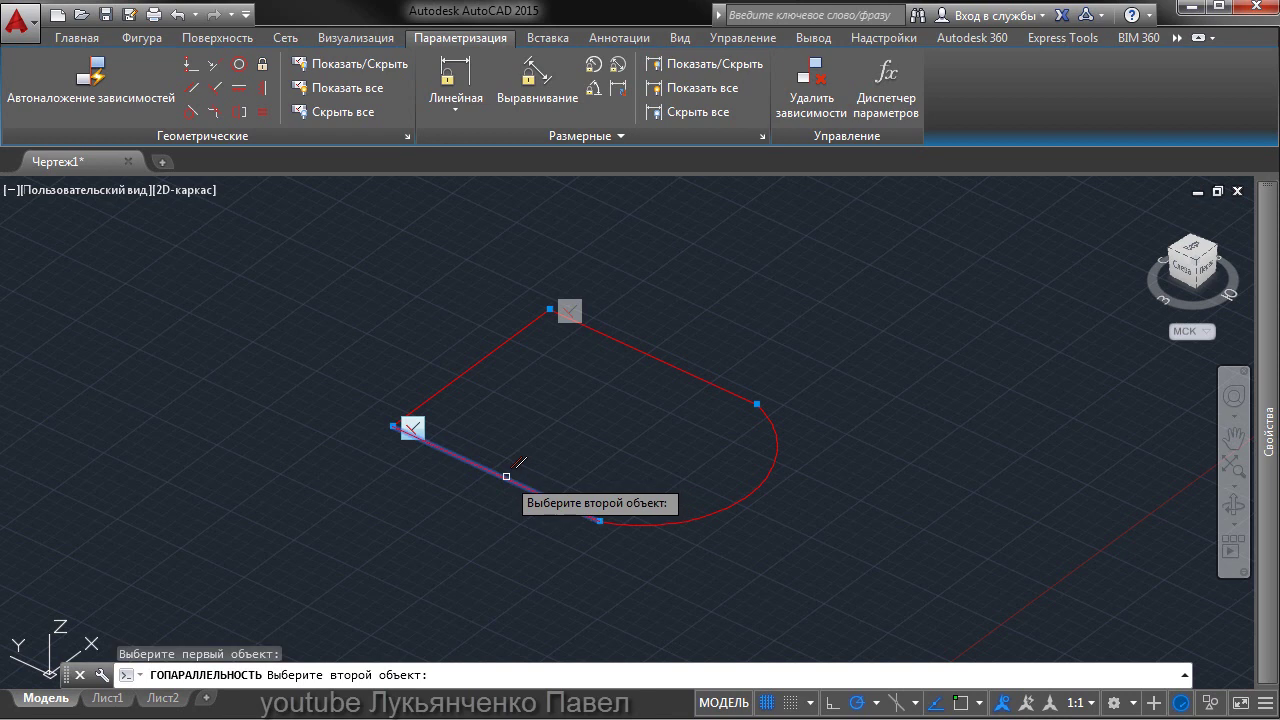
pyautogui.click(678, 365)
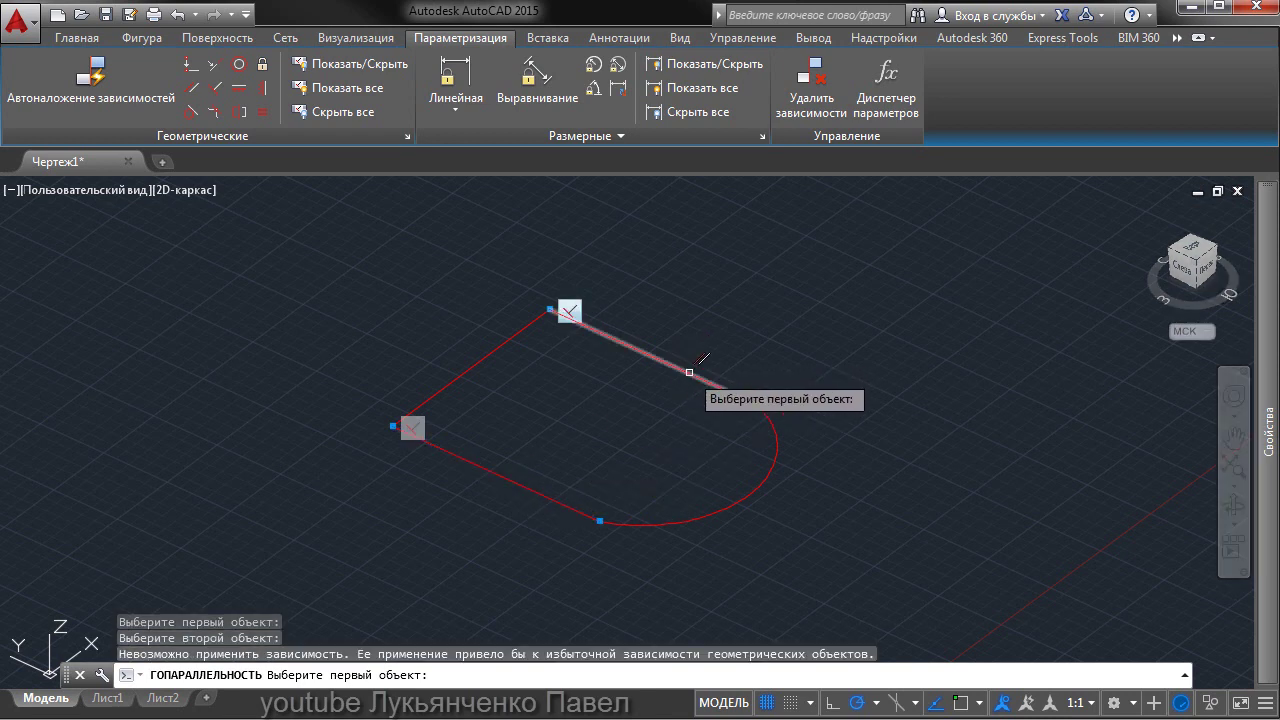
pyautogui.click(688, 373)
pyautogui.click(531, 486)
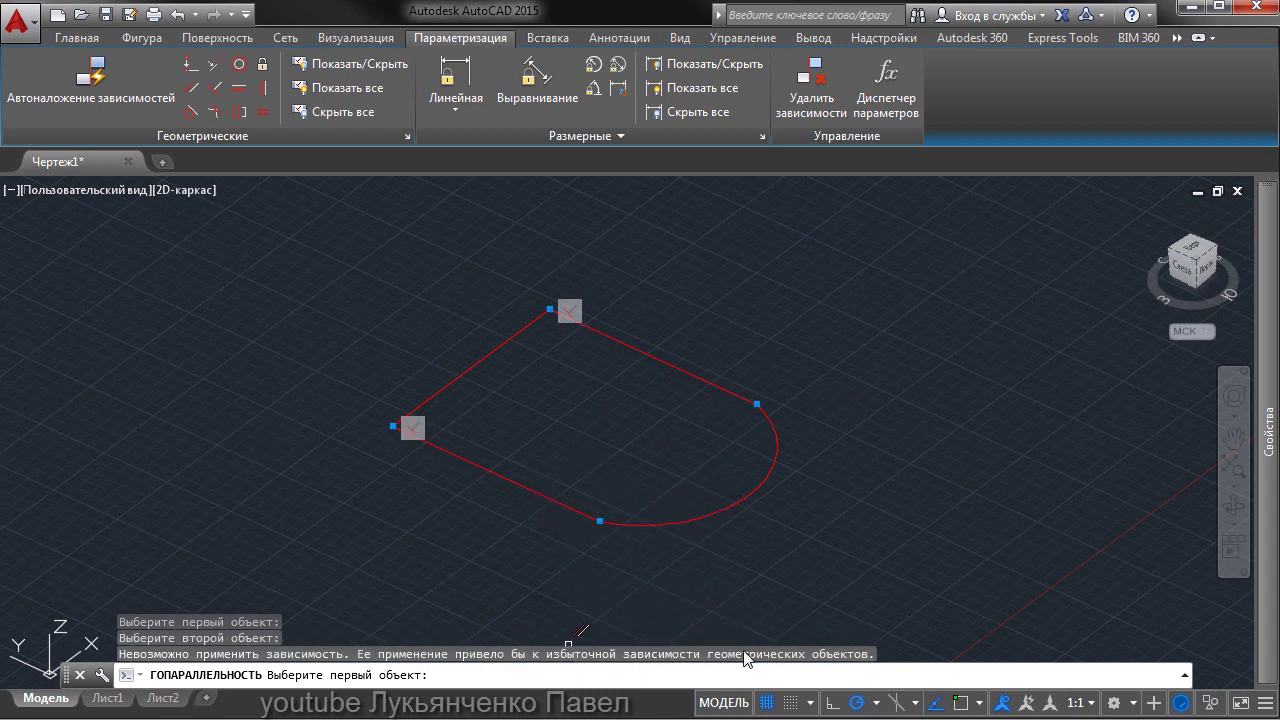
pyautogui.press('Escape')
# Drag the upper-right edge's end grip to the left corner, cancel, and start Extrude on the Home tab.
pyautogui.click(670, 364)
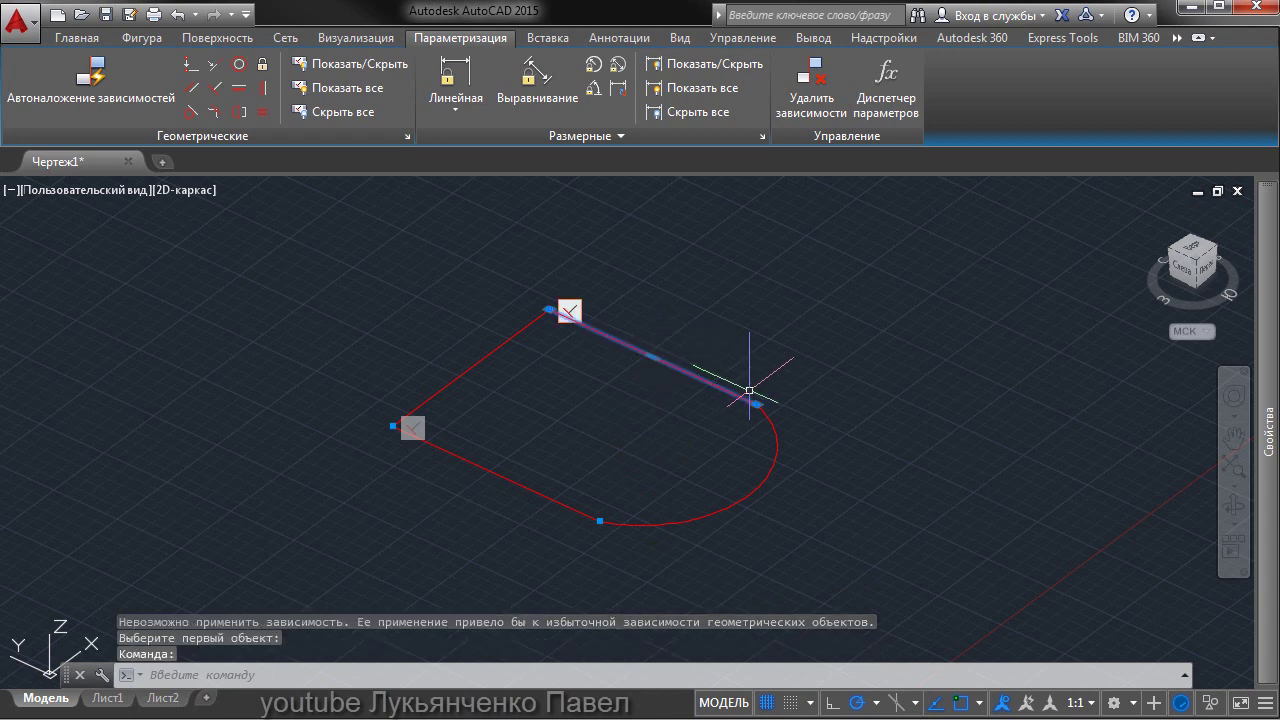
pyautogui.click(757, 403)
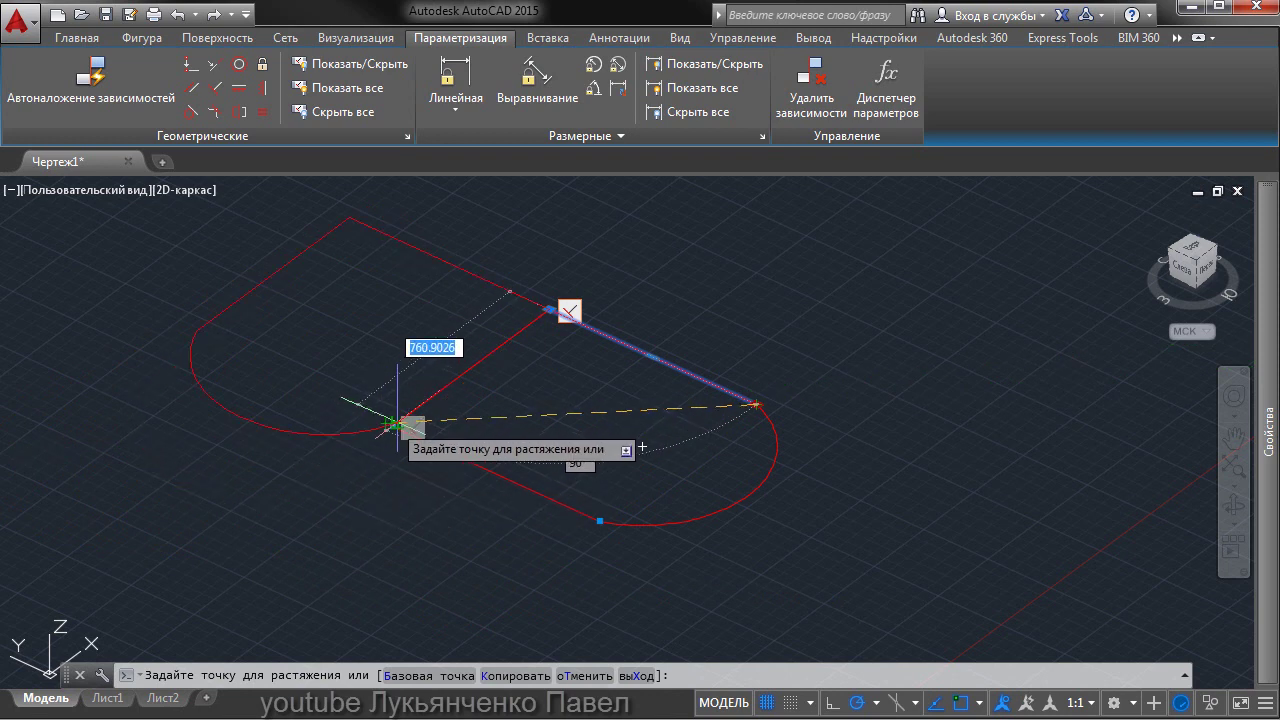
pyautogui.click(397, 432)
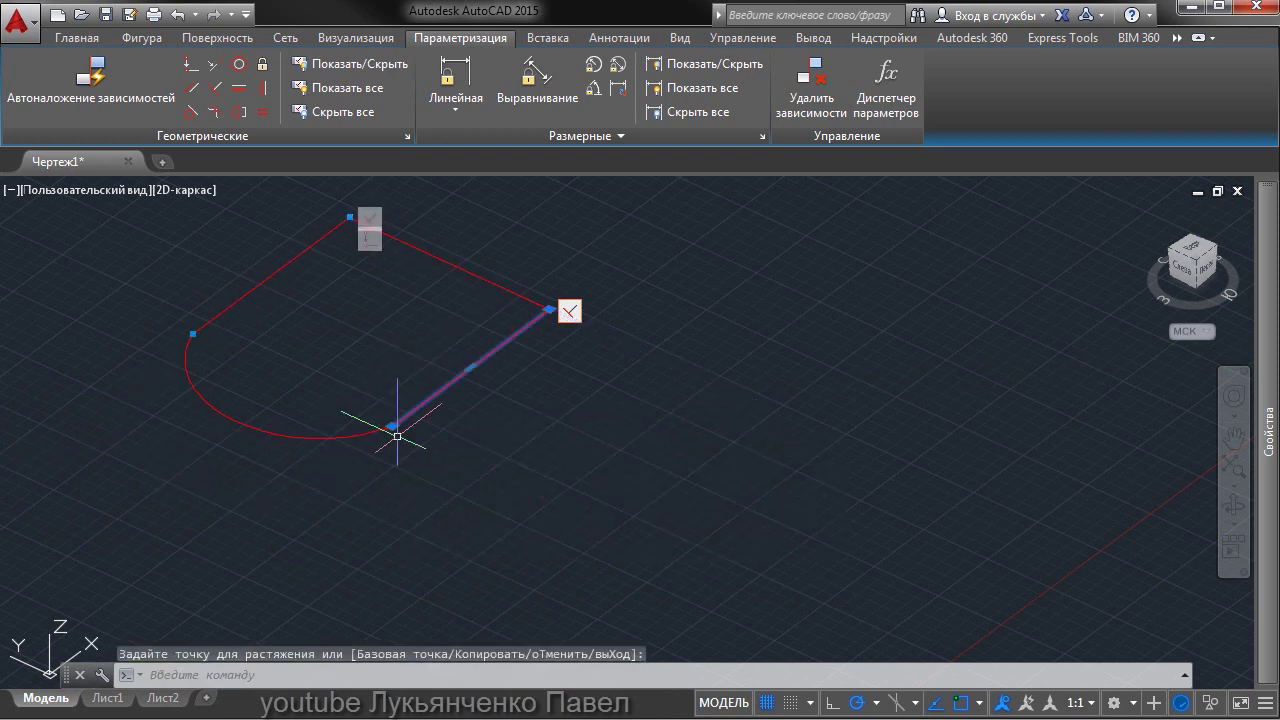
pyautogui.moveTo(540, 459); pyautogui.dragTo(766, 537, button='middle')
pyautogui.press('Escape')
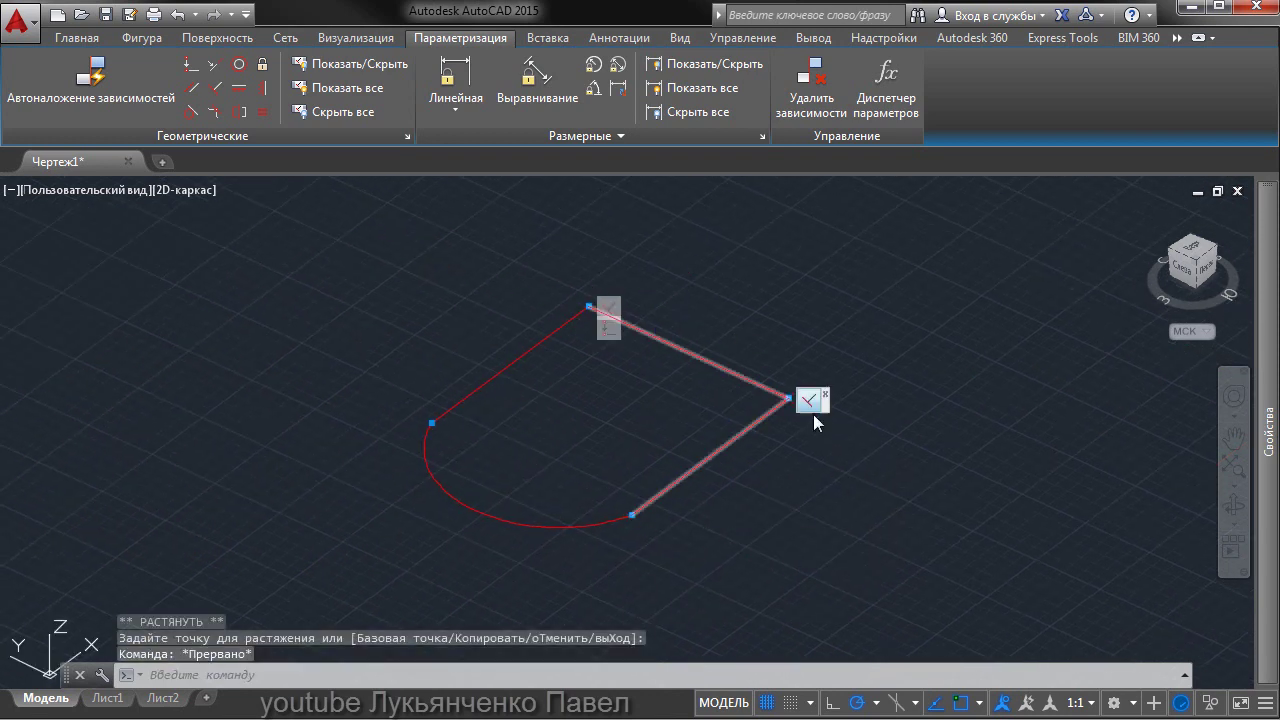
pyautogui.press('Escape')
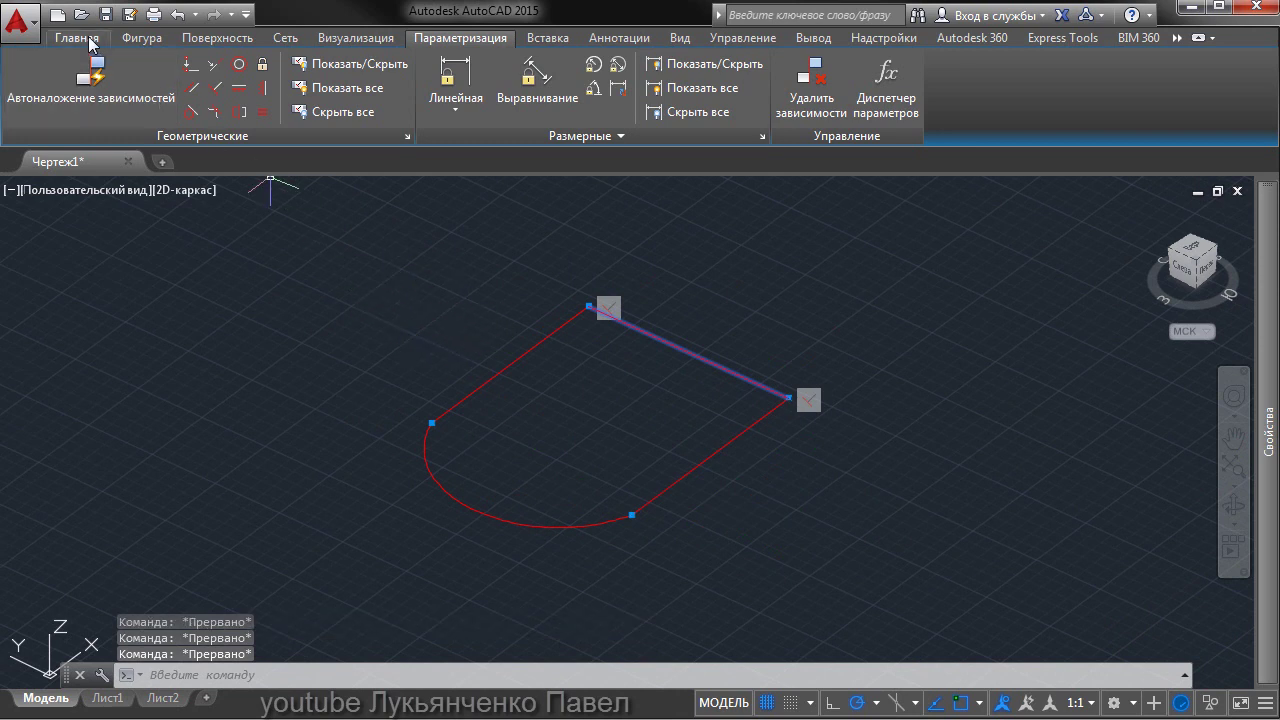
pyautogui.click(77, 38)
pyautogui.click(100, 72)
# Crossing-select all four profile parts and extrude them into mesh walls.
pyautogui.click(709, 543)
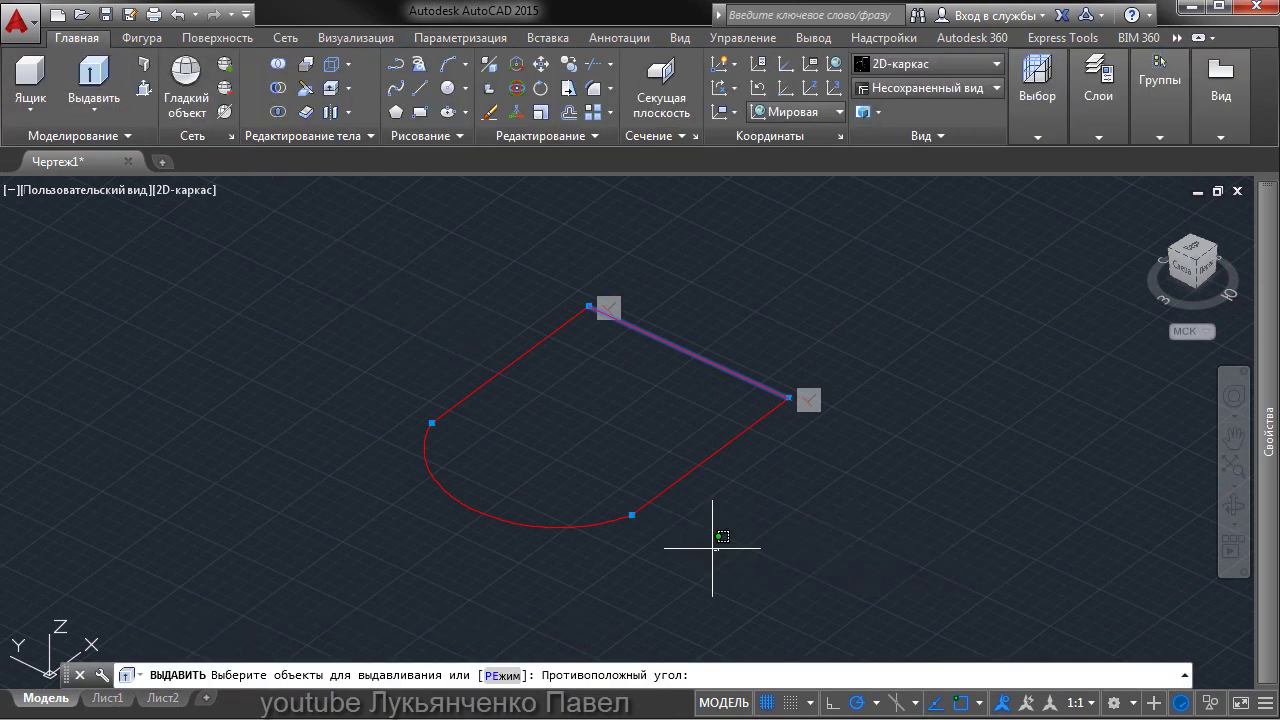
pyautogui.click(423, 277)
pyautogui.press('Return')
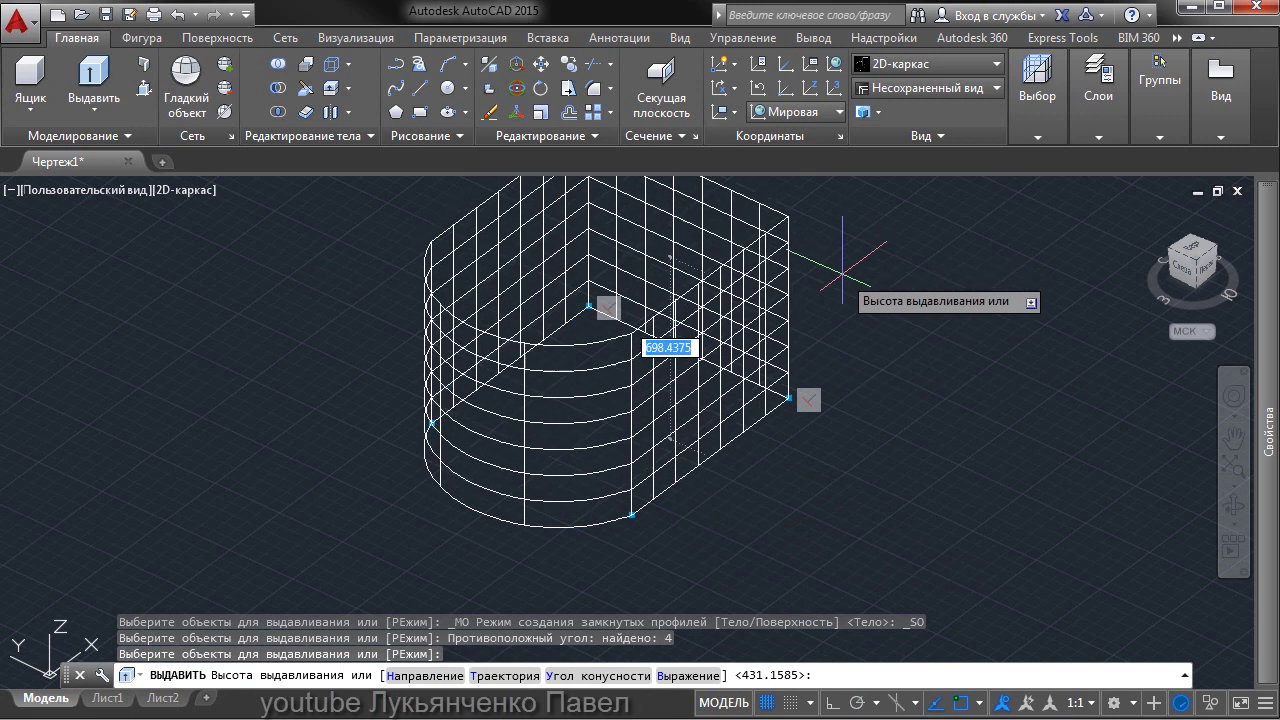
pyautogui.click(841, 297)
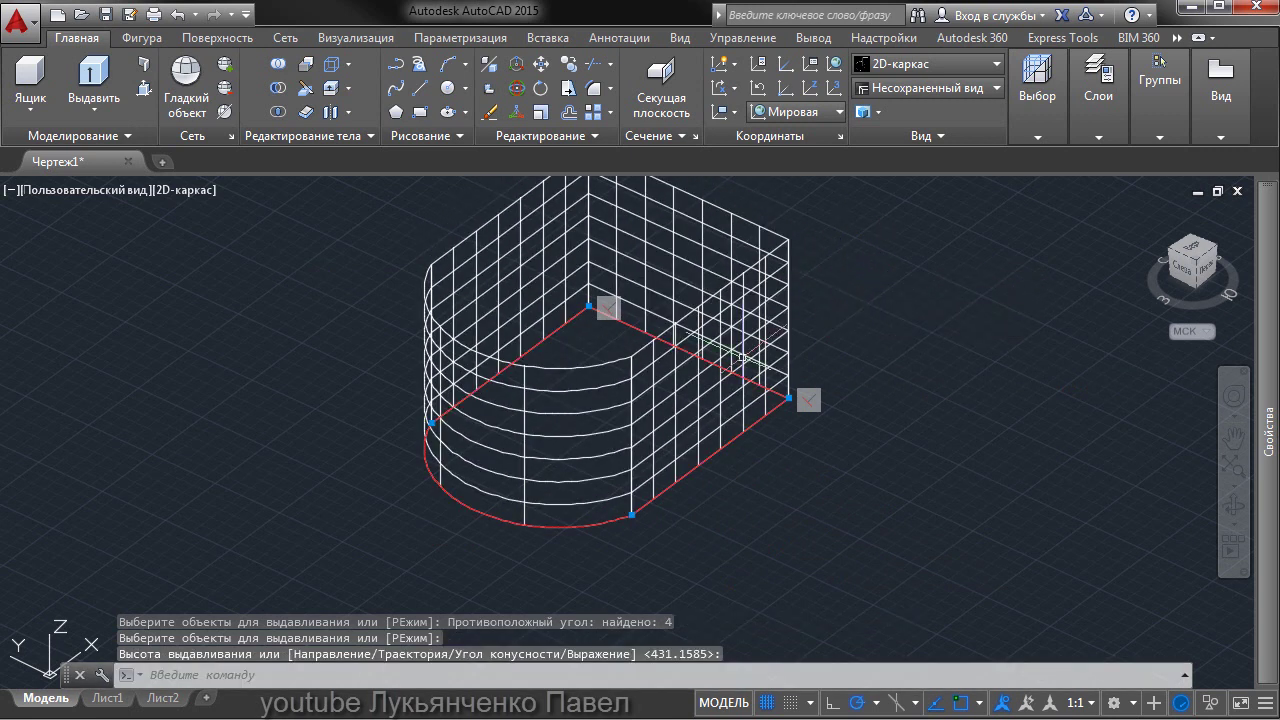
# Try stretching the curved wall's top-edge grip outward, then cancel.
pyautogui.click(545, 371)
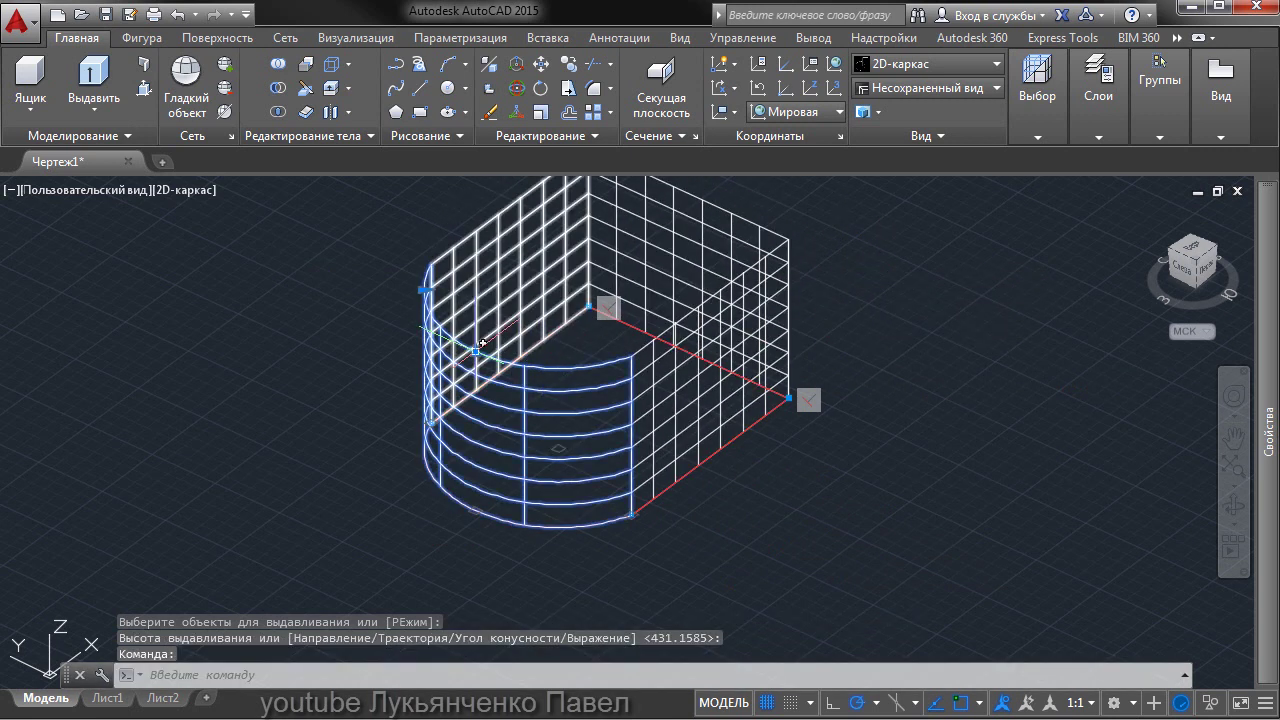
pyautogui.click(475, 352)
pyautogui.press('Escape')
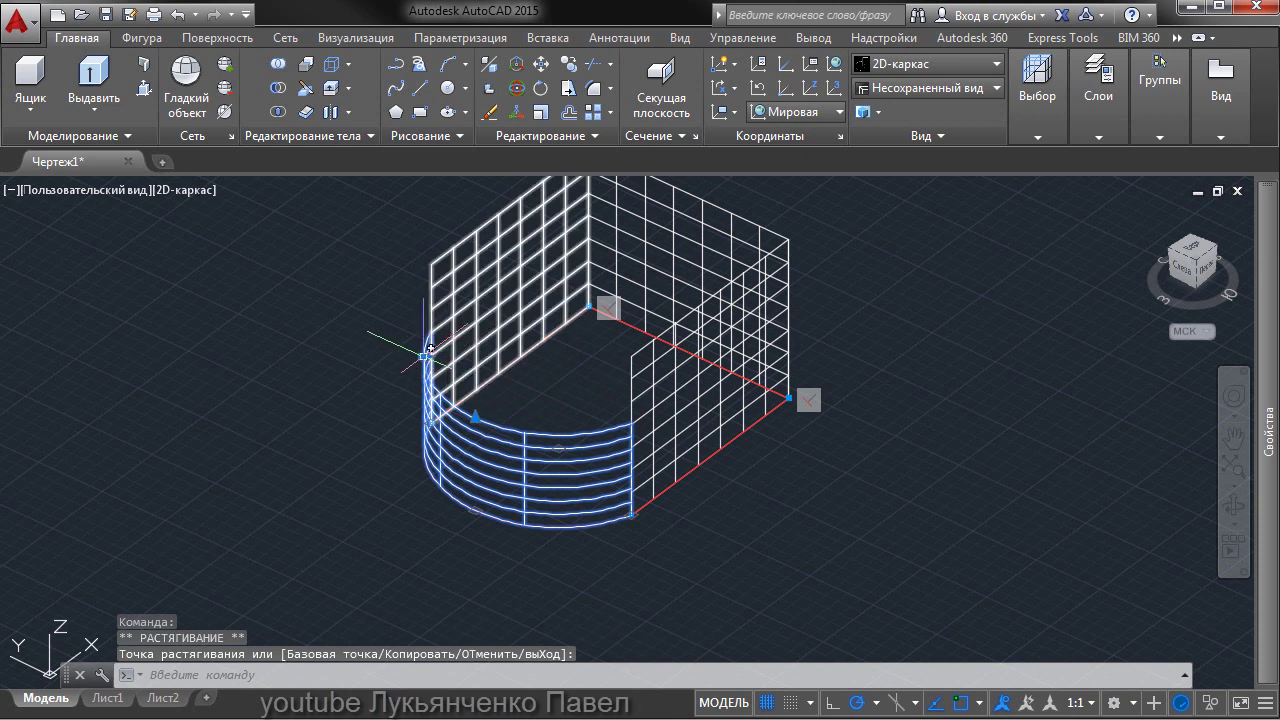
pyautogui.scroll(4, 491, 411)
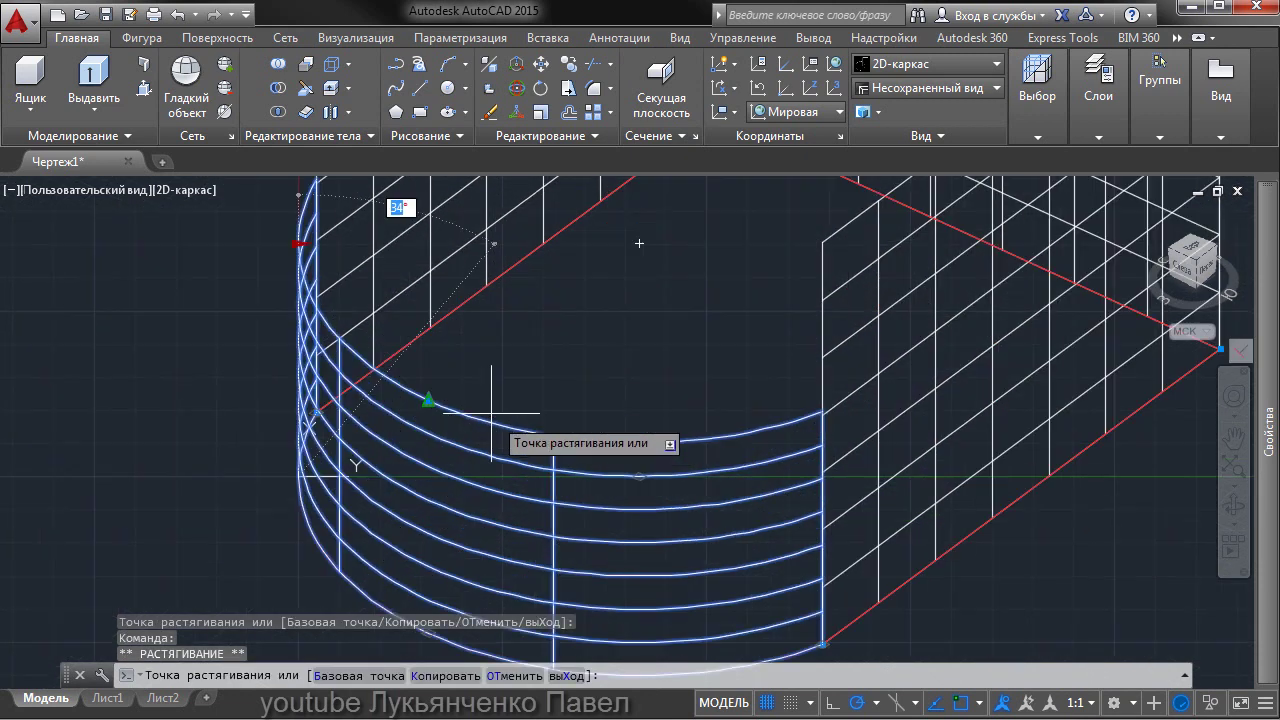
pyautogui.click(516, 243)
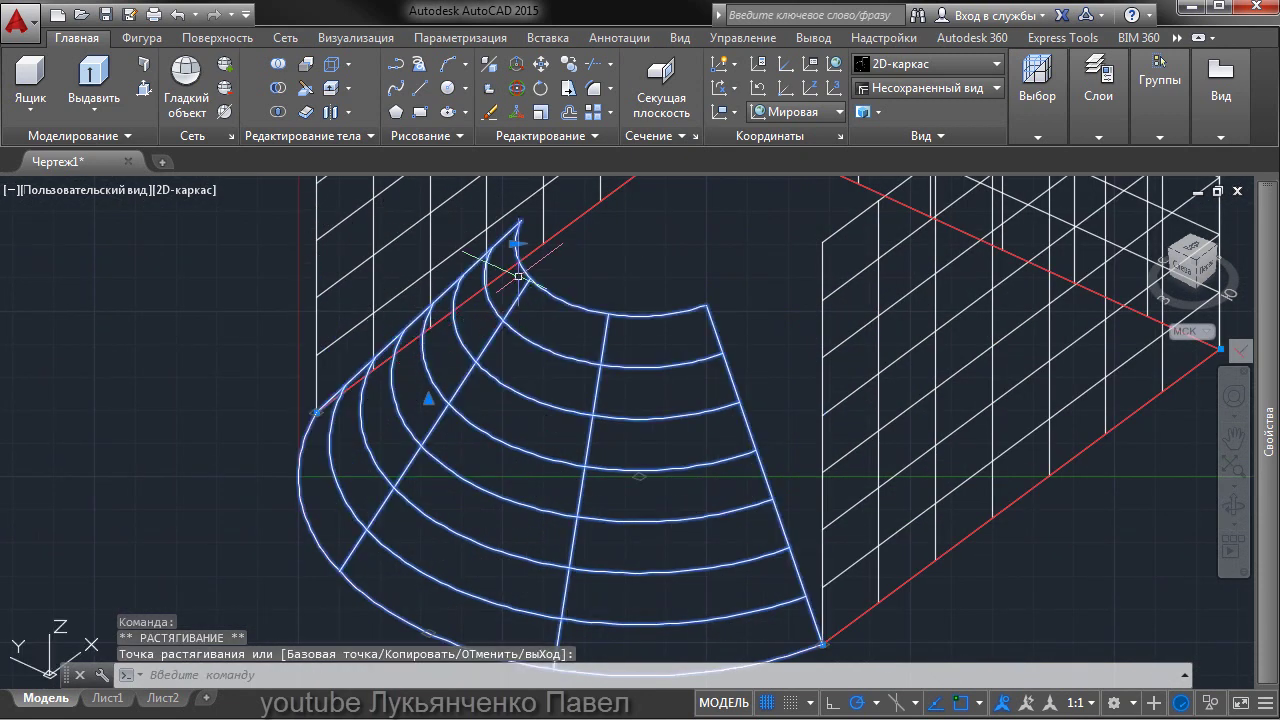
pyautogui.press('Escape')
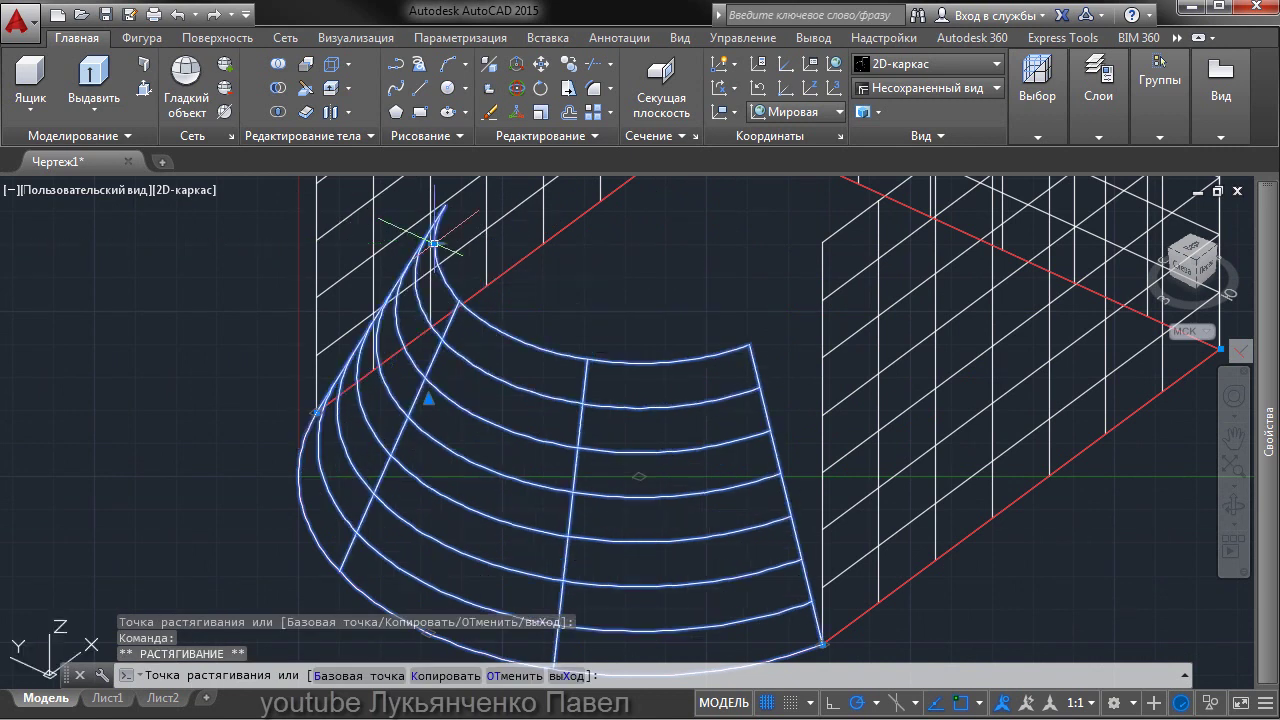
pyautogui.scroll(-5, 515, 300)
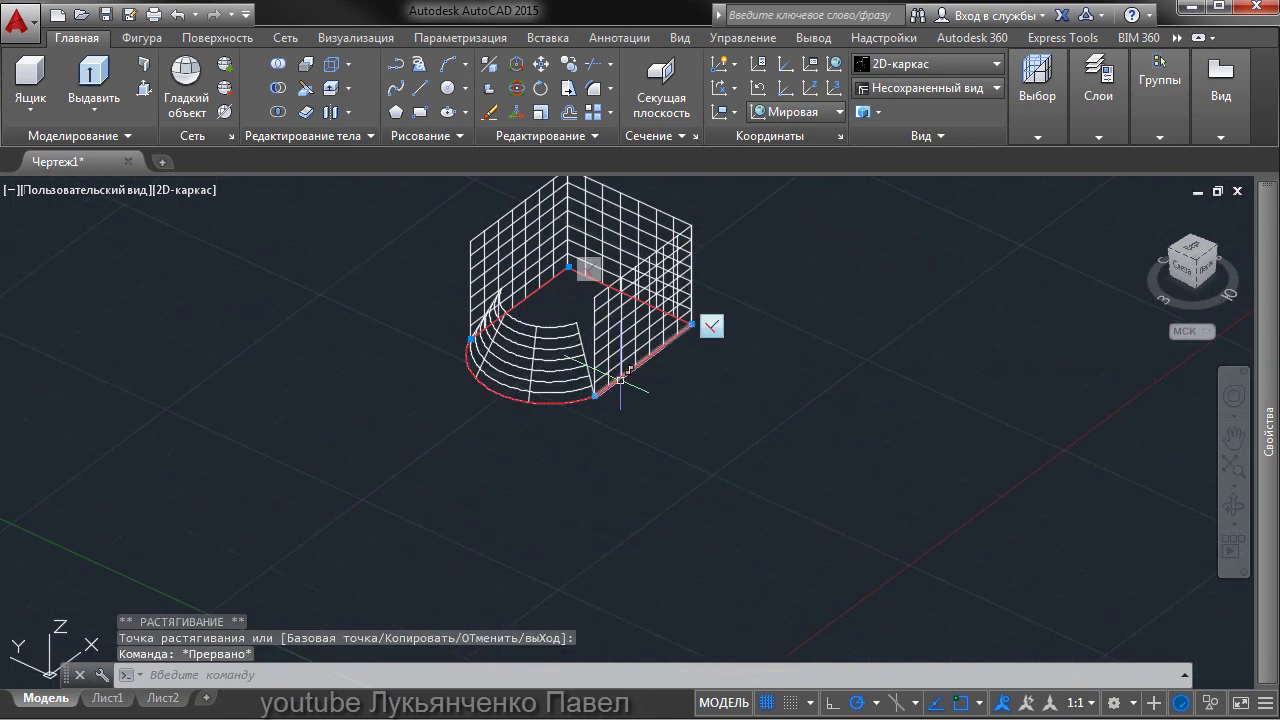
# Stretch the right flat wall's corner grip to a new point, then cancel and orbit the model.
pyautogui.click(692, 322)
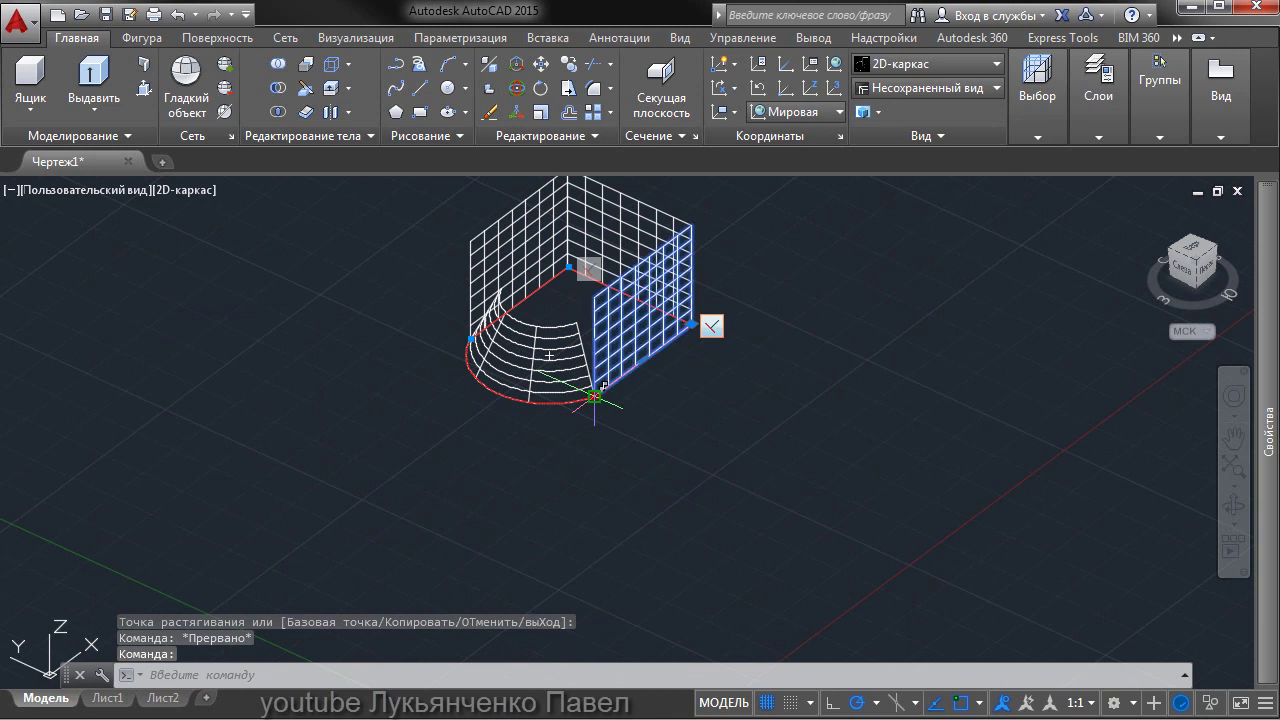
pyautogui.click(594, 396)
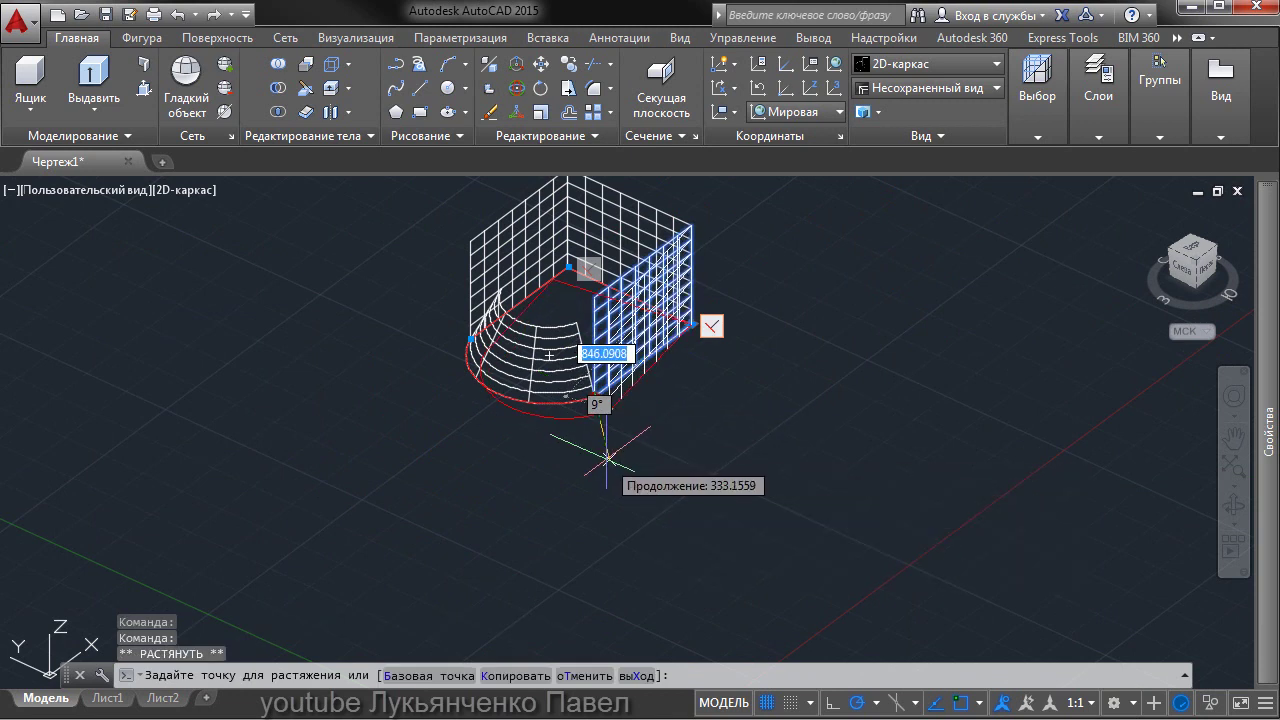
pyautogui.click(608, 458)
pyautogui.scroll(2, 501, 404)
pyautogui.press('Escape')
pyautogui.moveTo(458, 380)
pyautogui.keyDown('shift'); pyautogui.mouseDown(button='middle')
pyautogui.moveTo(664, 458)
pyautogui.moveTo(510, 362)
pyautogui.mouseUp(button='middle'); pyautogui.keyUp('shift')
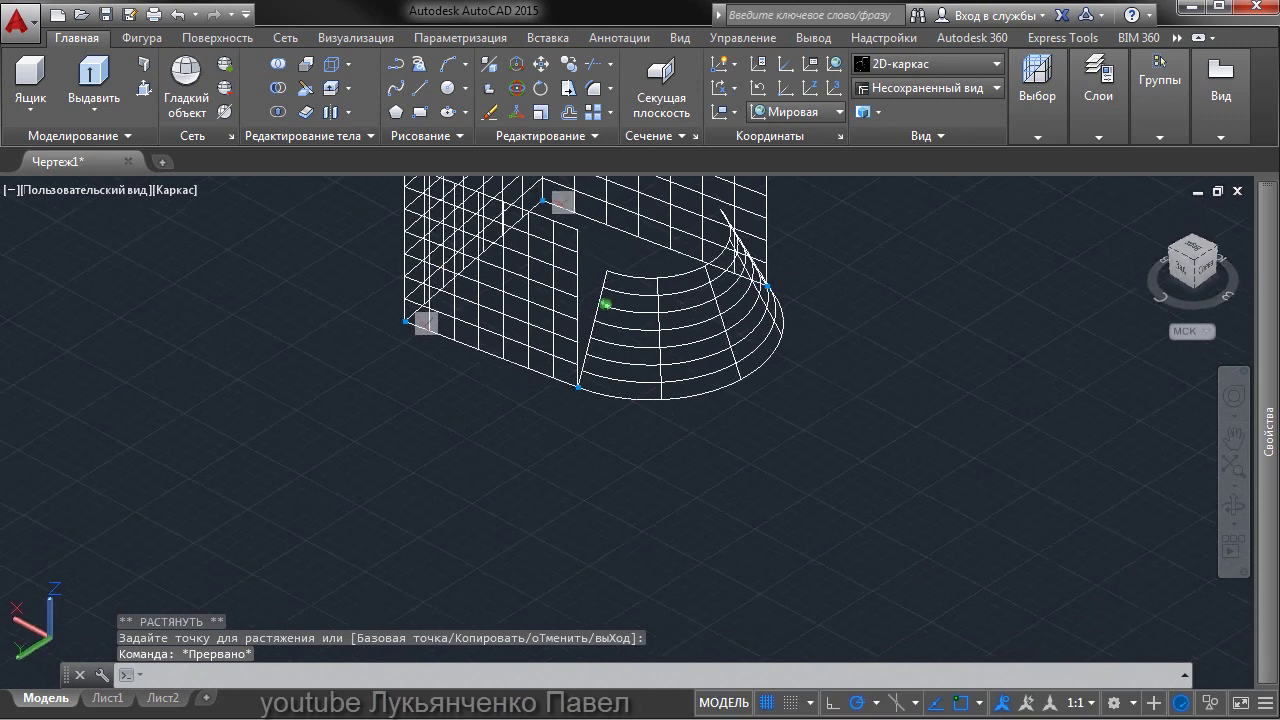
pyautogui.click(579, 386)
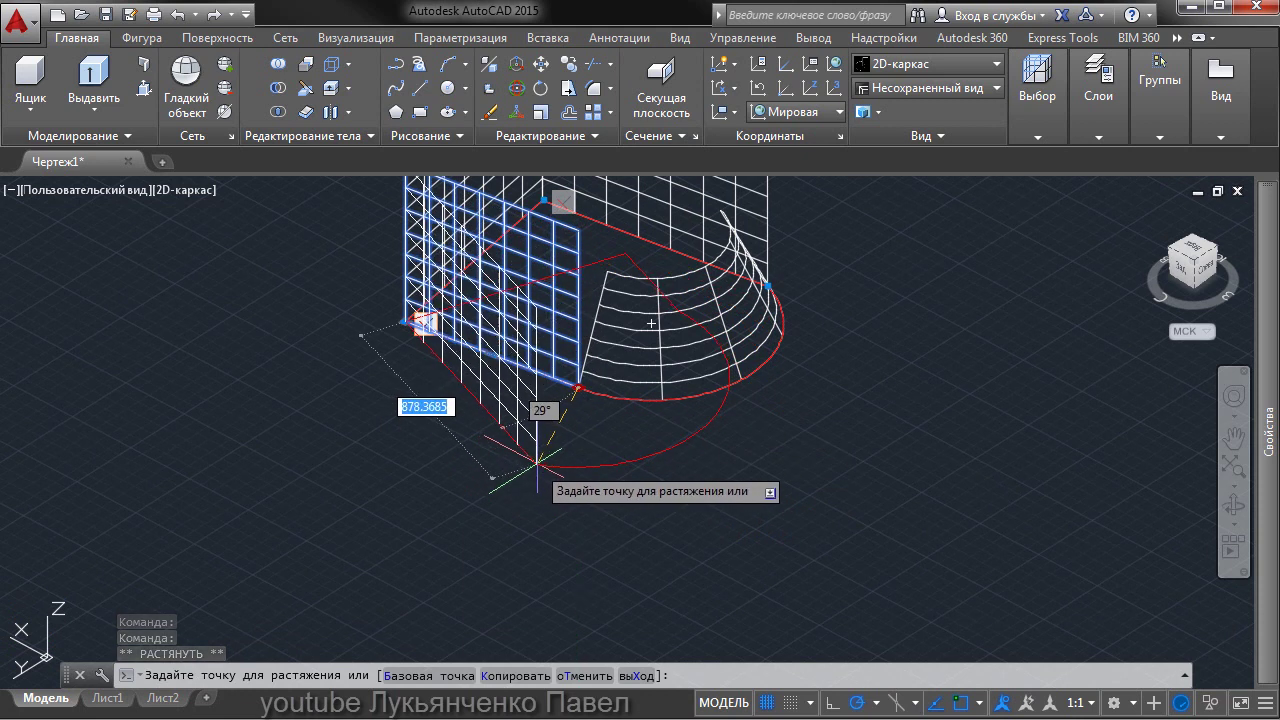
pyautogui.press('Escape')
pyautogui.moveTo(523, 471)
pyautogui.keyDown('shift'); pyautogui.mouseDown(button='middle')
pyautogui.moveTo(620, 497)
pyautogui.moveTo(486, 483)
pyautogui.moveTo(400, 449)
pyautogui.moveTo(303, 480)
pyautogui.moveTo(181, 473)
pyautogui.moveTo(707, 514)
pyautogui.moveTo(643, 509)
pyautogui.mouseUp(button='middle'); pyautogui.keyUp('shift')
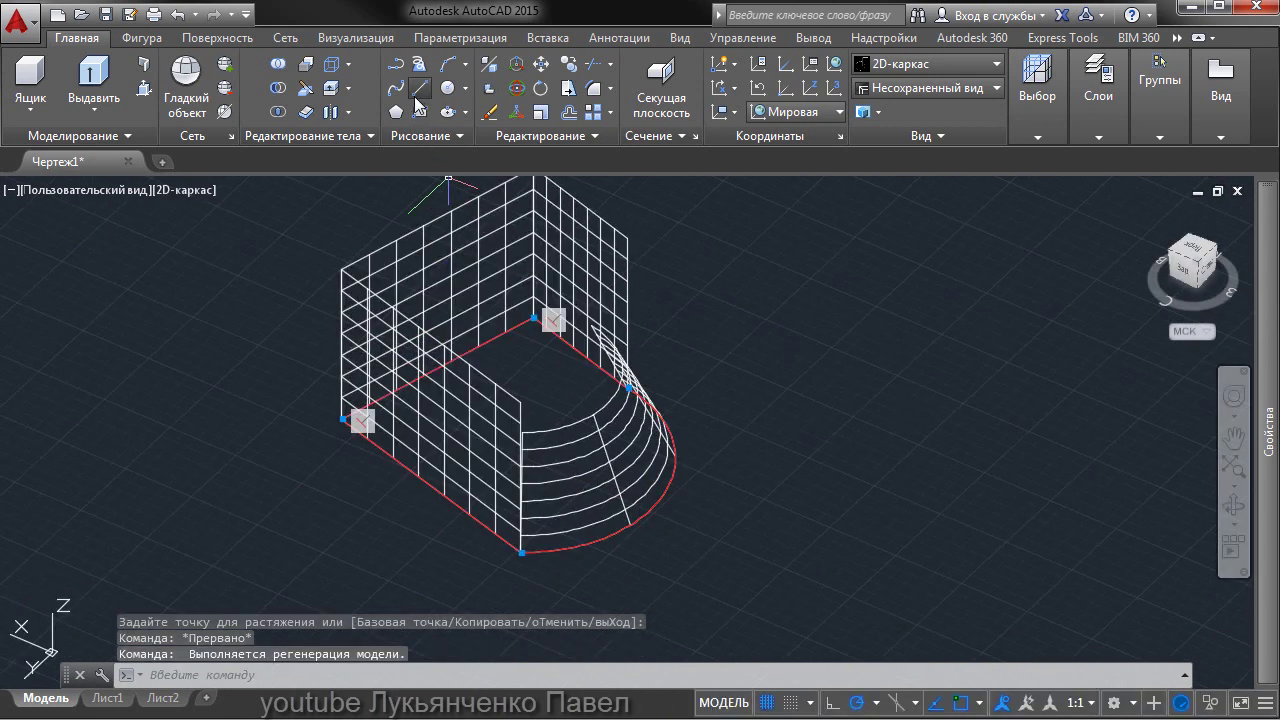
# Window-select the mesh wall surfaces and hide them with Isolate > Hide Objects.
pyautogui.click(418, 92)
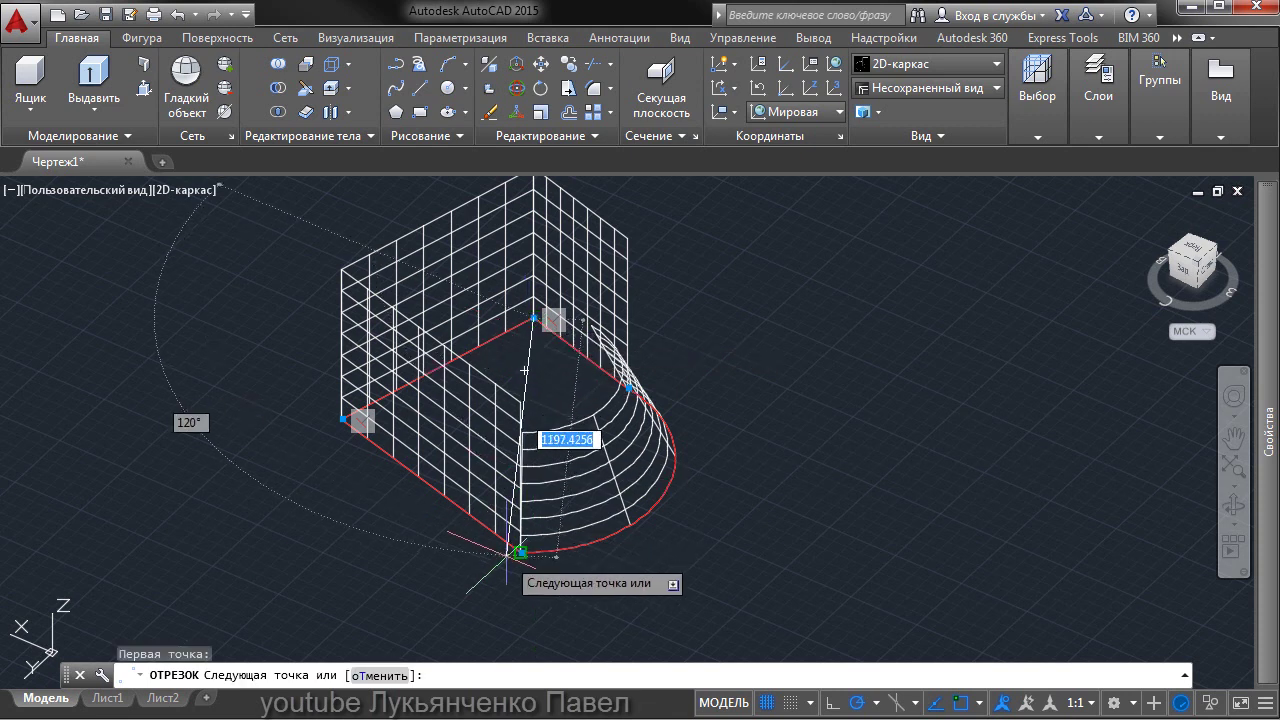
pyautogui.moveTo(520, 552)
pyautogui.keyDown('shift'); pyautogui.mouseDown(button='middle')
pyautogui.moveTo(723, 537)
pyautogui.moveTo(709, 474)
pyautogui.mouseUp(button='middle'); pyautogui.keyUp('shift')
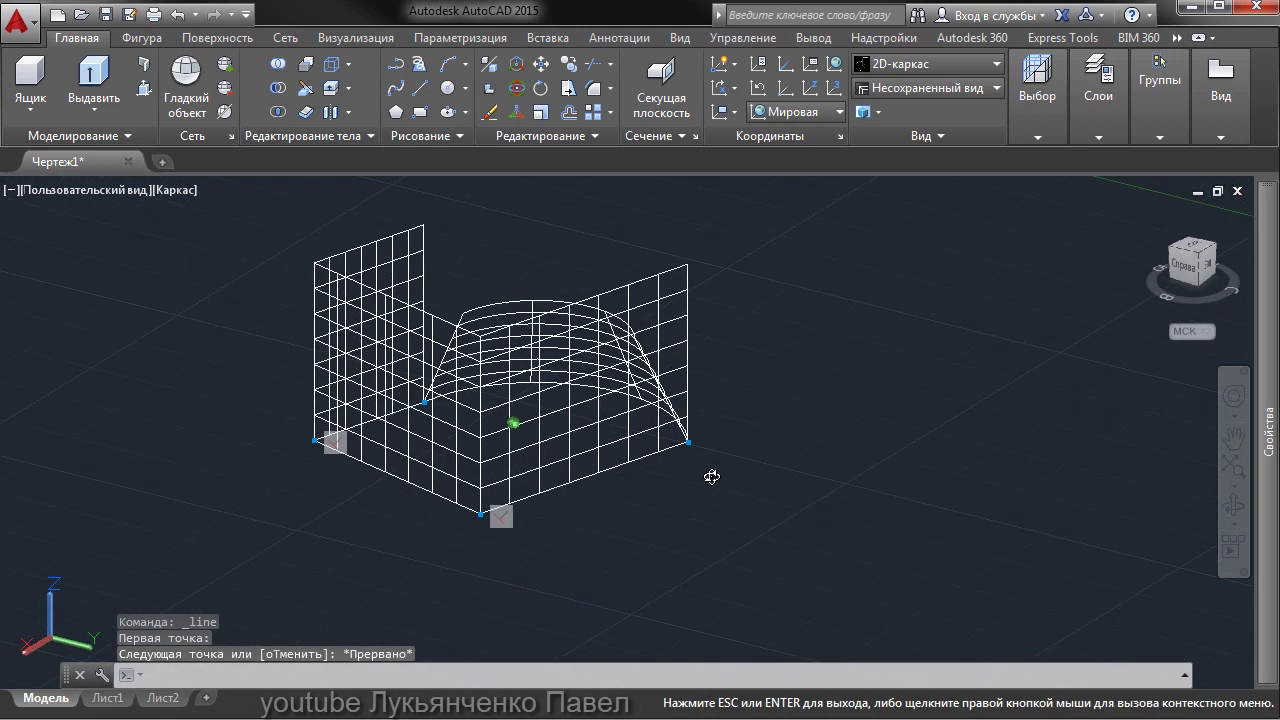
pyautogui.click(737, 257)
pyautogui.click(306, 323)
pyautogui.rightClick(421, 326)
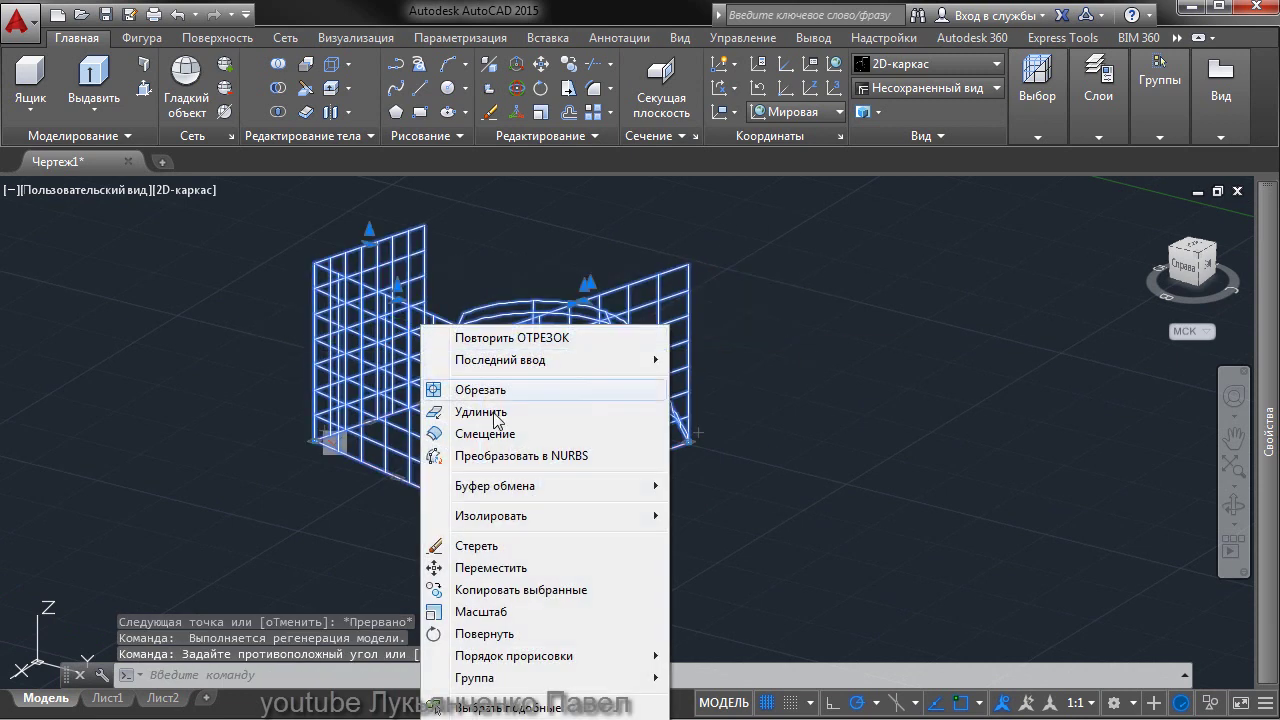
pyautogui.moveTo(530, 516)
pyautogui.click(706, 542)
pyautogui.moveTo(677, 450)
pyautogui.keyDown('shift'); pyautogui.mouseDown(button='middle')
pyautogui.moveTo(613, 443)
pyautogui.moveTo(532, 248)
pyautogui.mouseUp(button='middle'); pyautogui.keyUp('shift')
# Draw a chord line between the red arc's two endpoints and colour it blue.
pyautogui.click(420, 88)
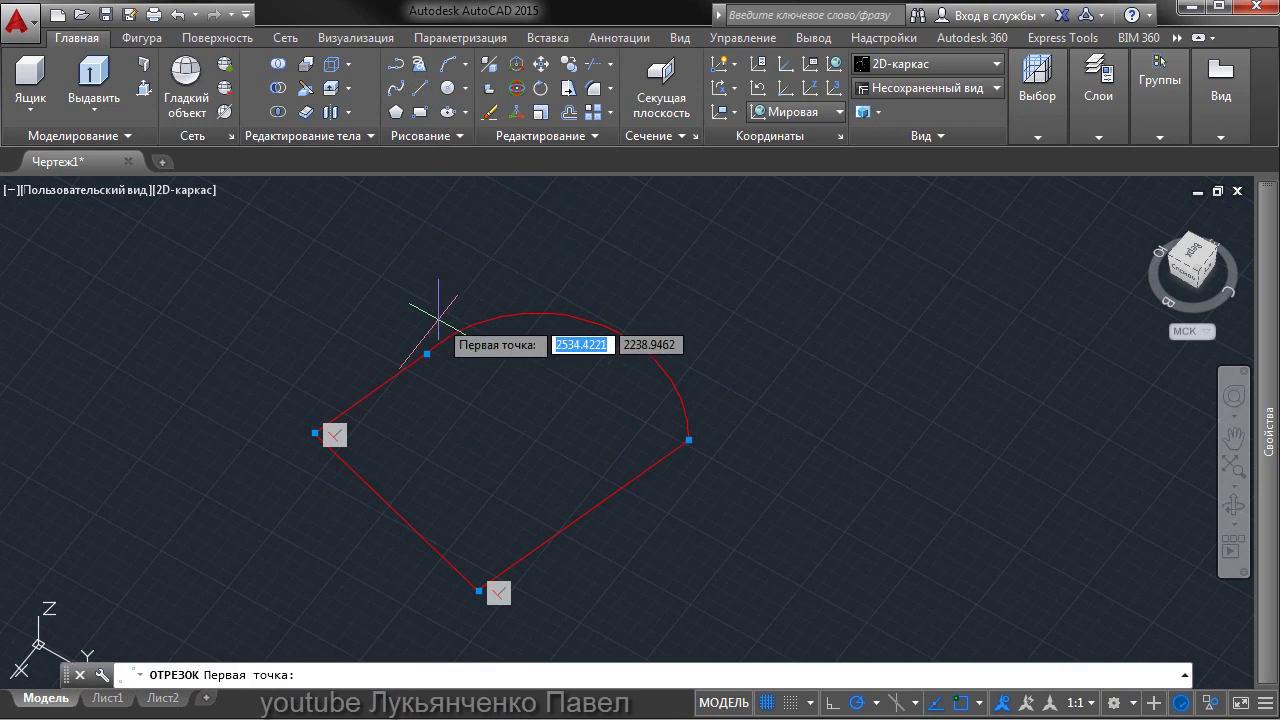
pyautogui.click(427, 354)
pyautogui.click(688, 440)
pyautogui.press('Escape')
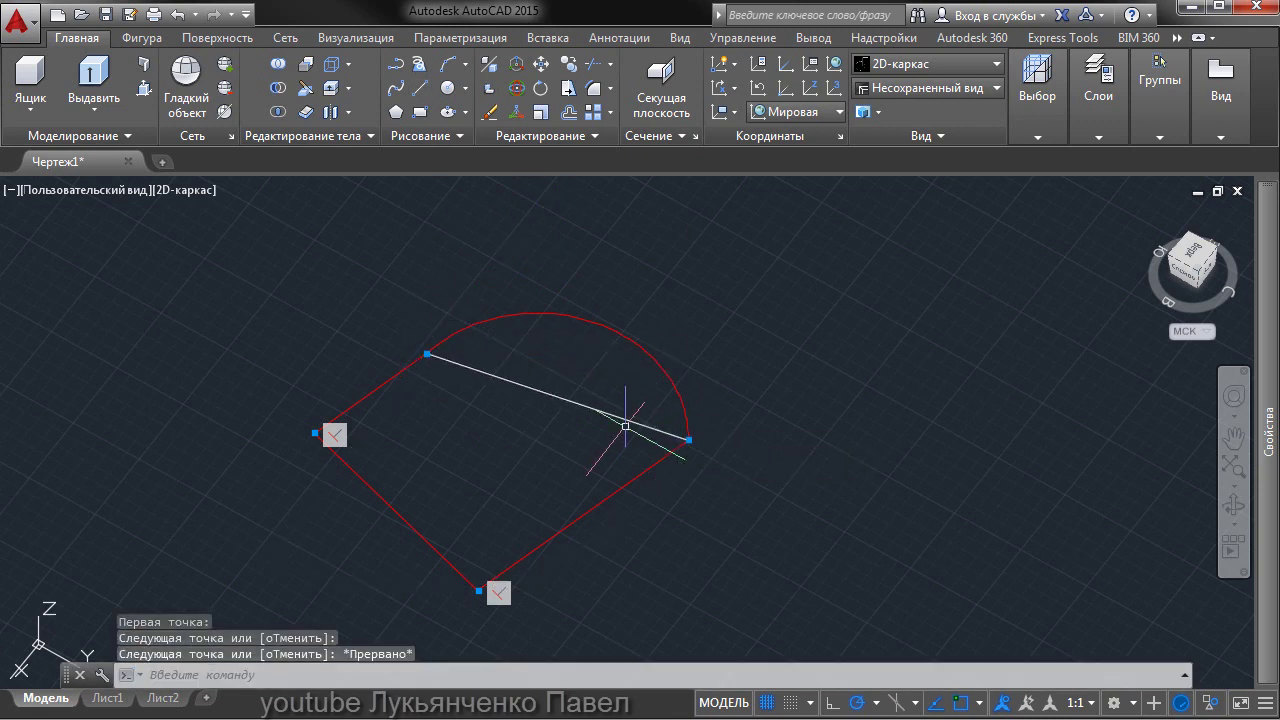
pyautogui.click(620, 419)
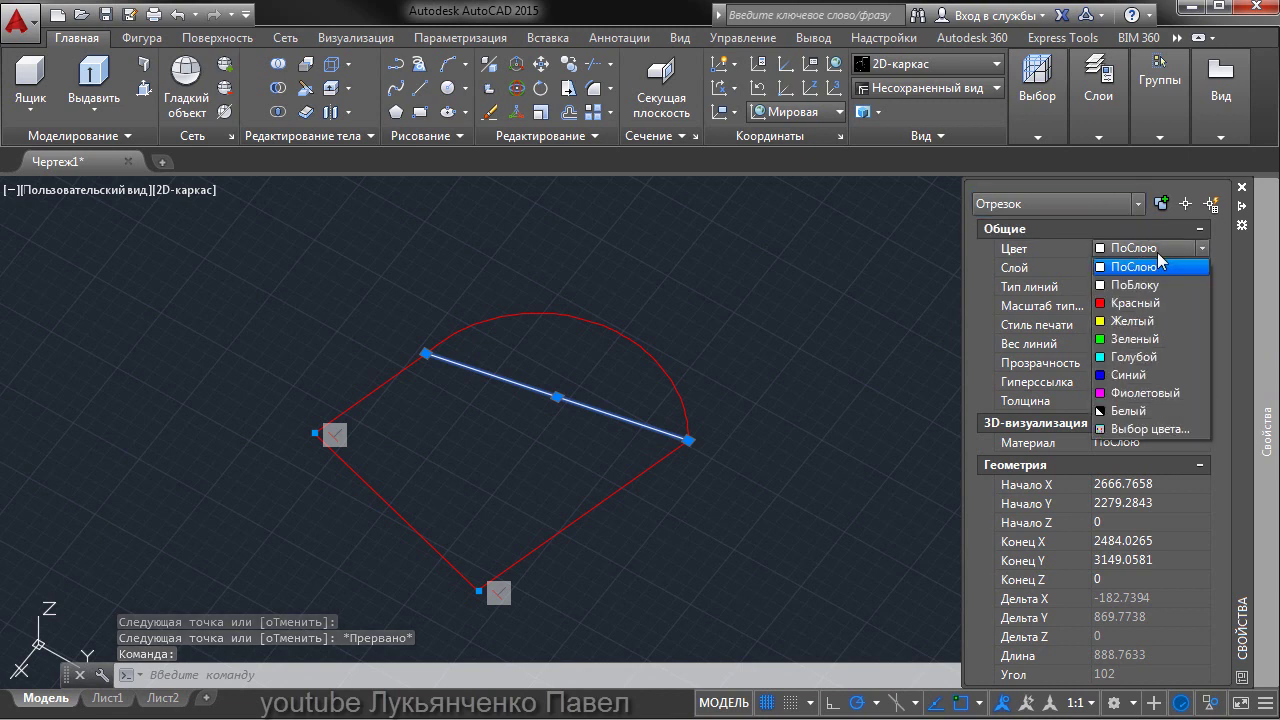
pyautogui.click(1130, 375)
pyautogui.press('Escape')
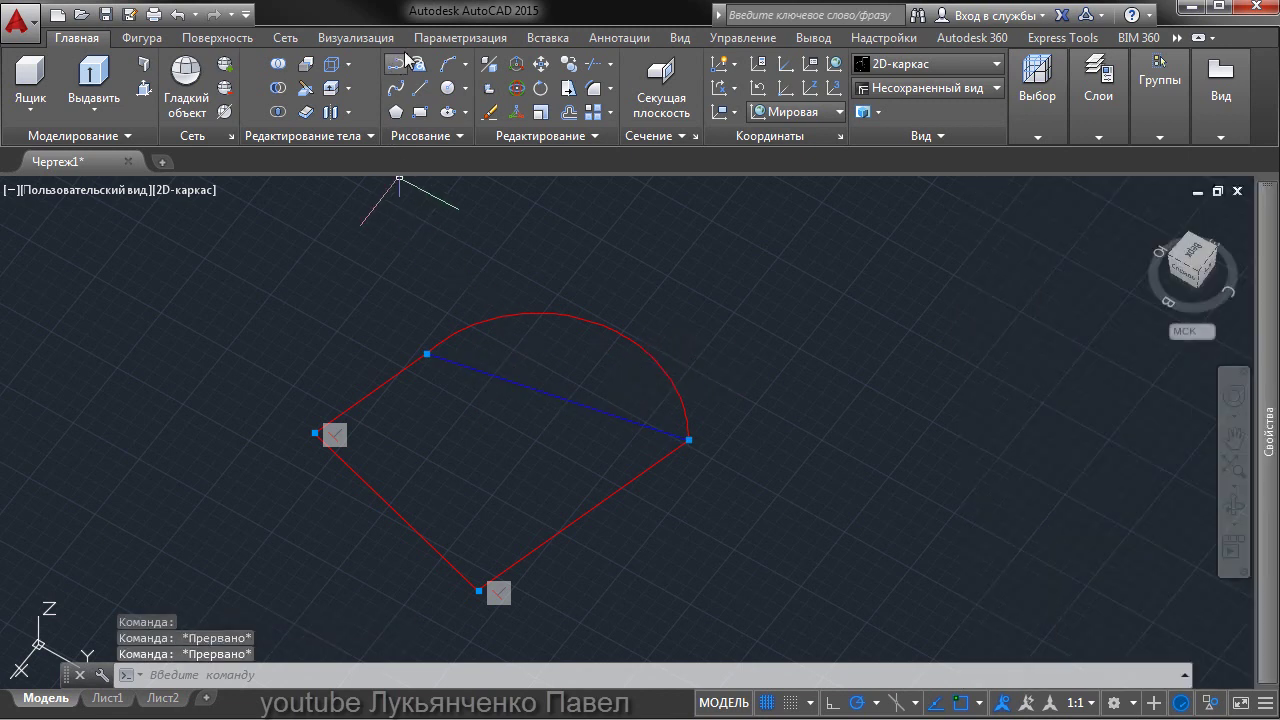
pyautogui.click(460, 38)
# Add three coincident constraints joining the red side lines' ends to the blue chord's endpoints.
pyautogui.click(188, 68)
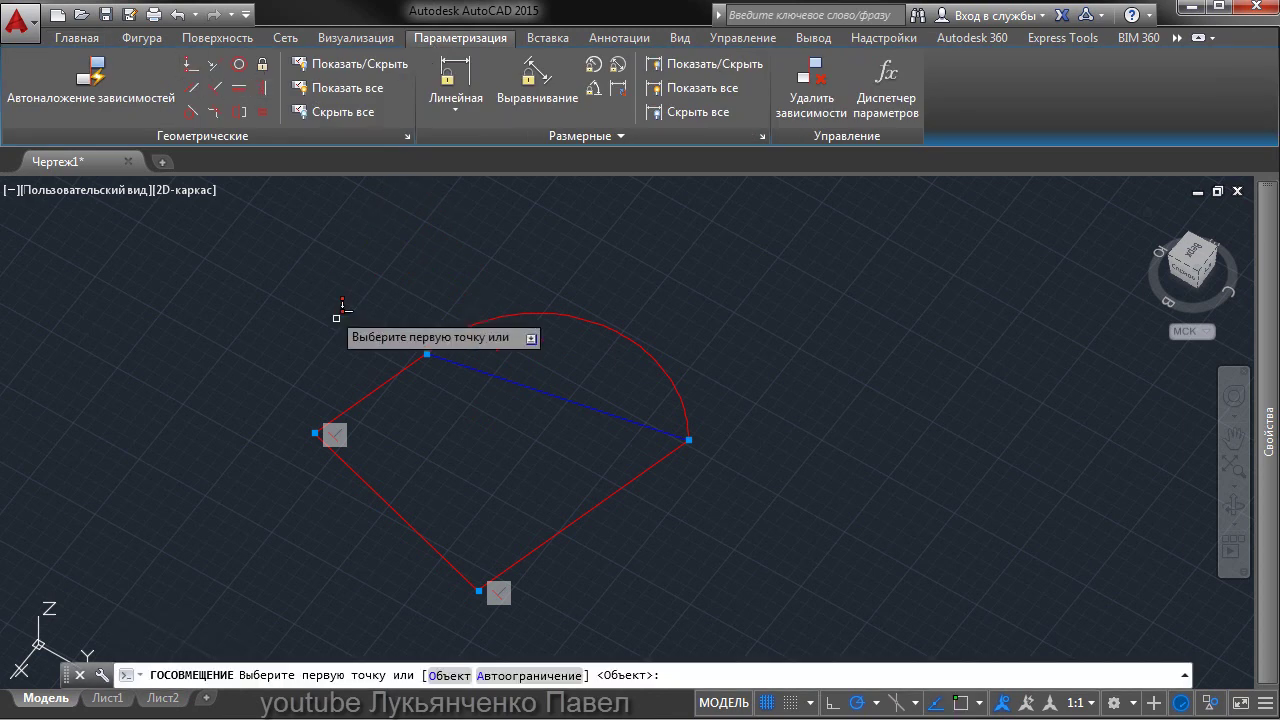
pyautogui.click(395, 367)
pyautogui.click(462, 355)
pyautogui.click(190, 64)
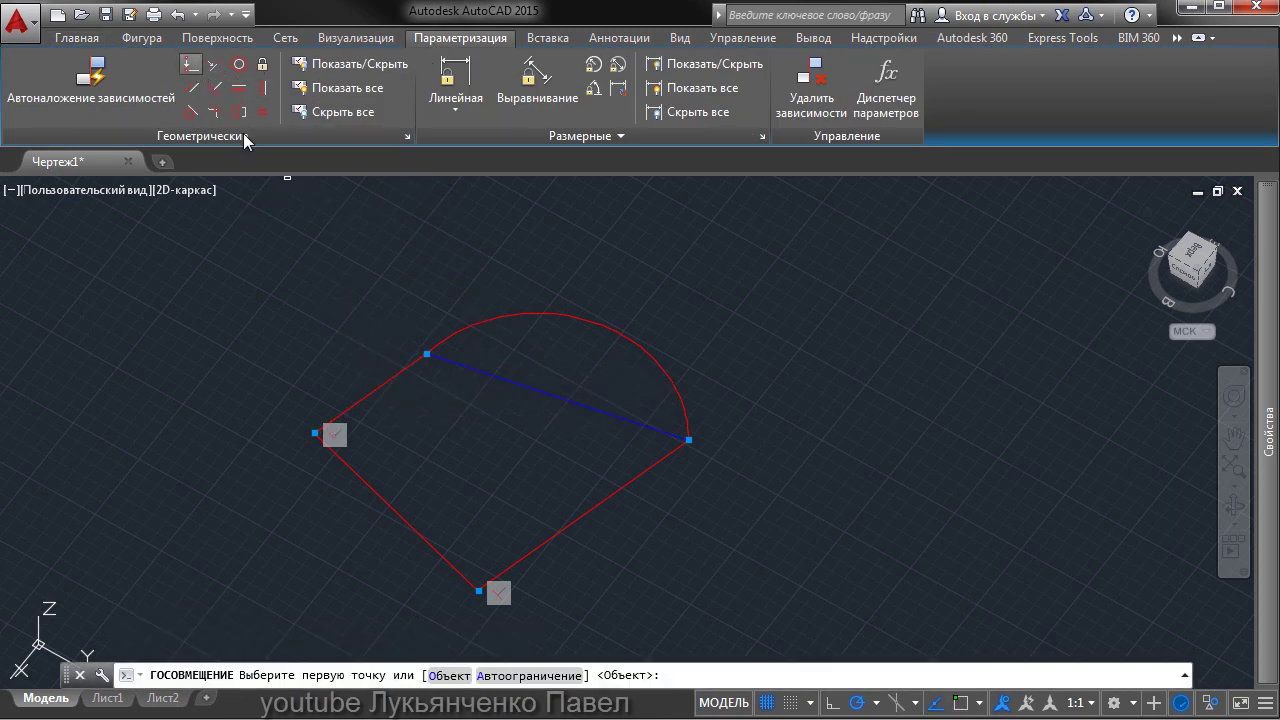
pyautogui.click(416, 354)
pyautogui.click(463, 364)
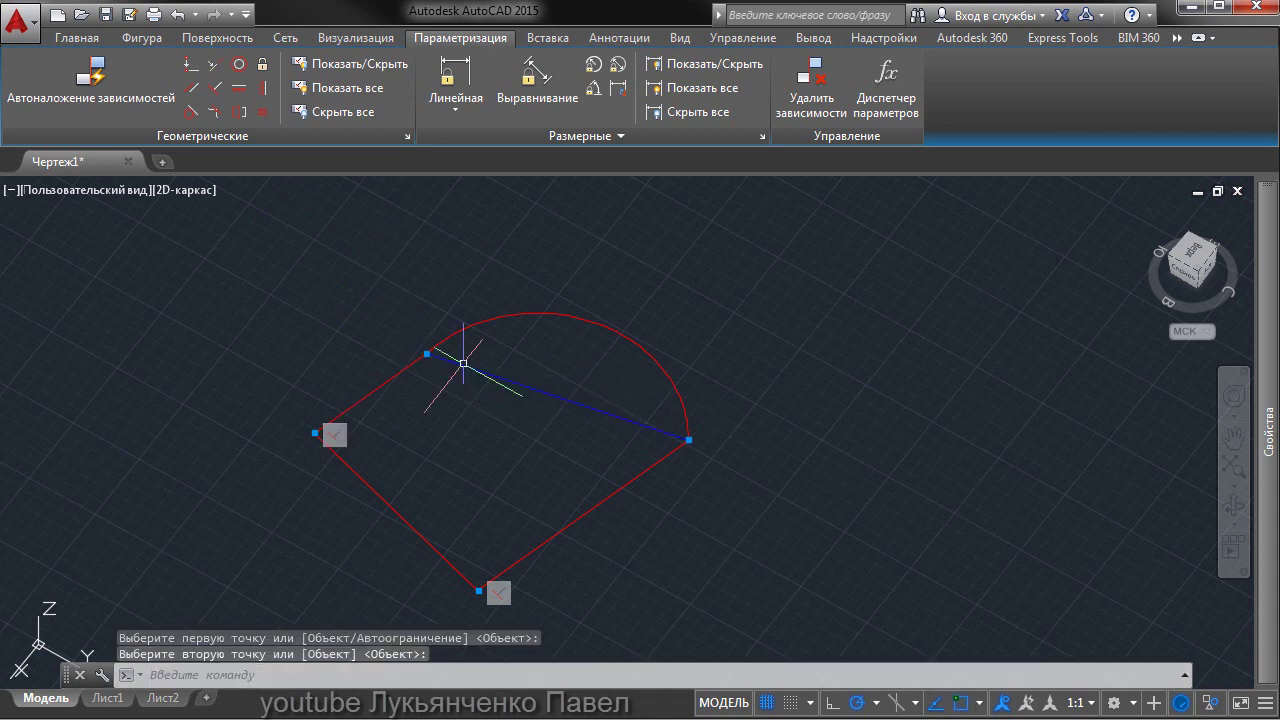
pyautogui.click(205, 68)
pyautogui.click(664, 427)
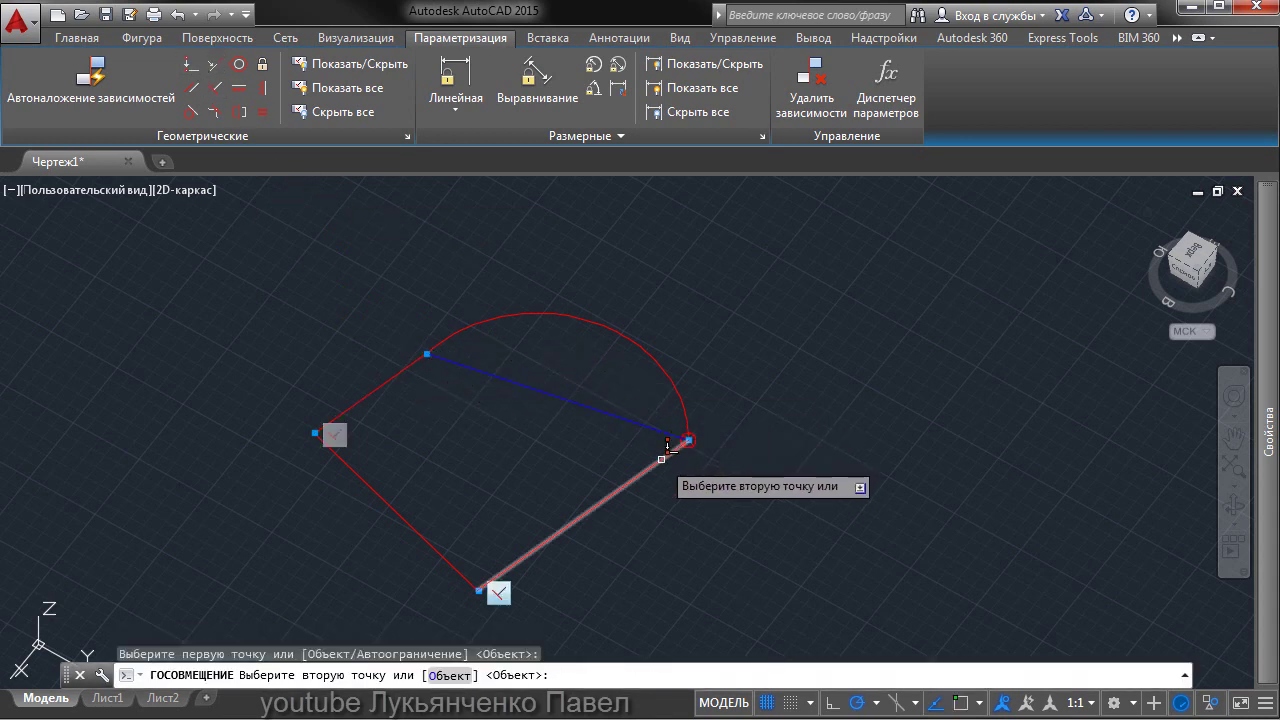
pyautogui.click(667, 445)
# Test the constraints by grip-stretching the shared corner and the arc's midpoint, then cancel.
pyautogui.click(405, 368)
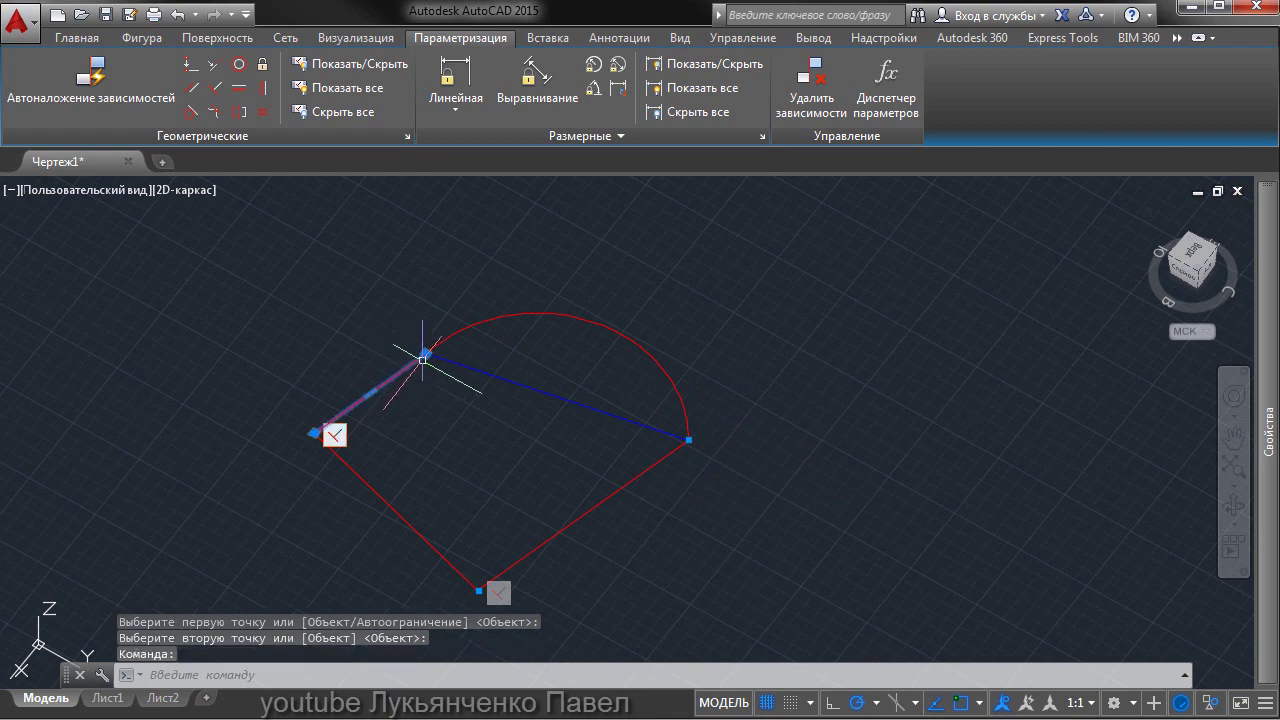
pyautogui.click(426, 354)
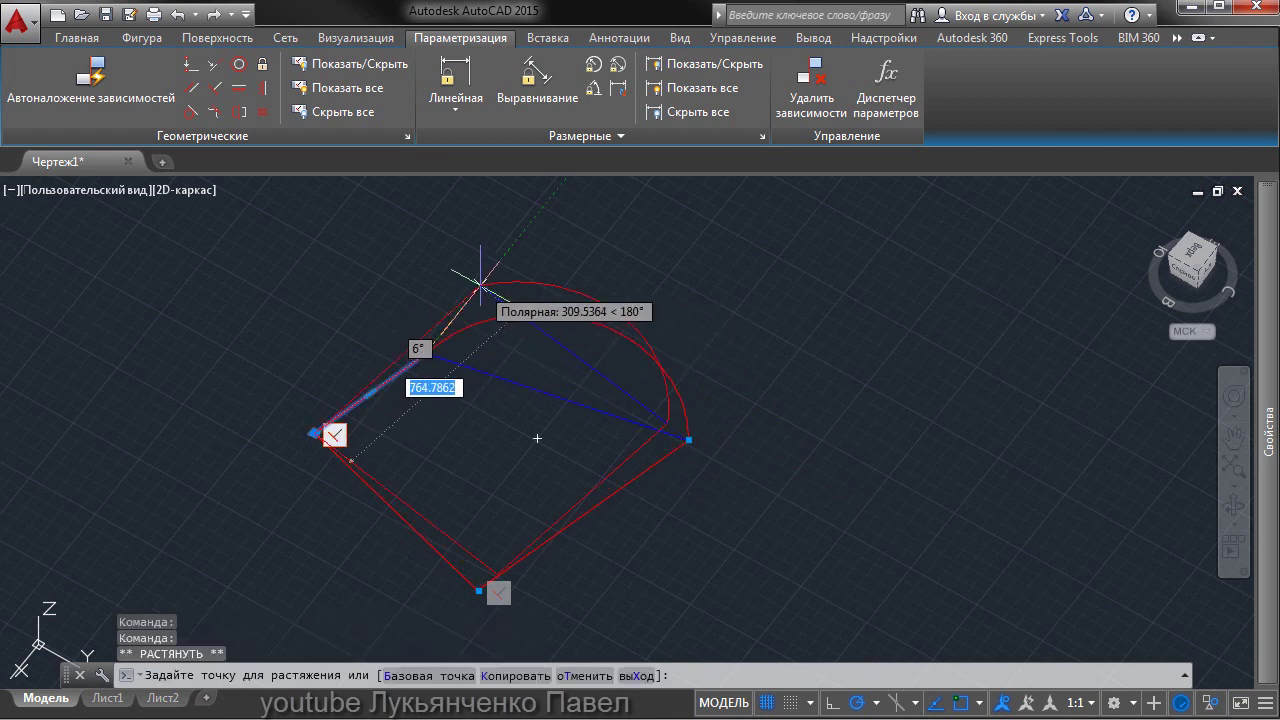
pyautogui.click(481, 284)
pyautogui.press('Escape')
pyautogui.click(671, 337)
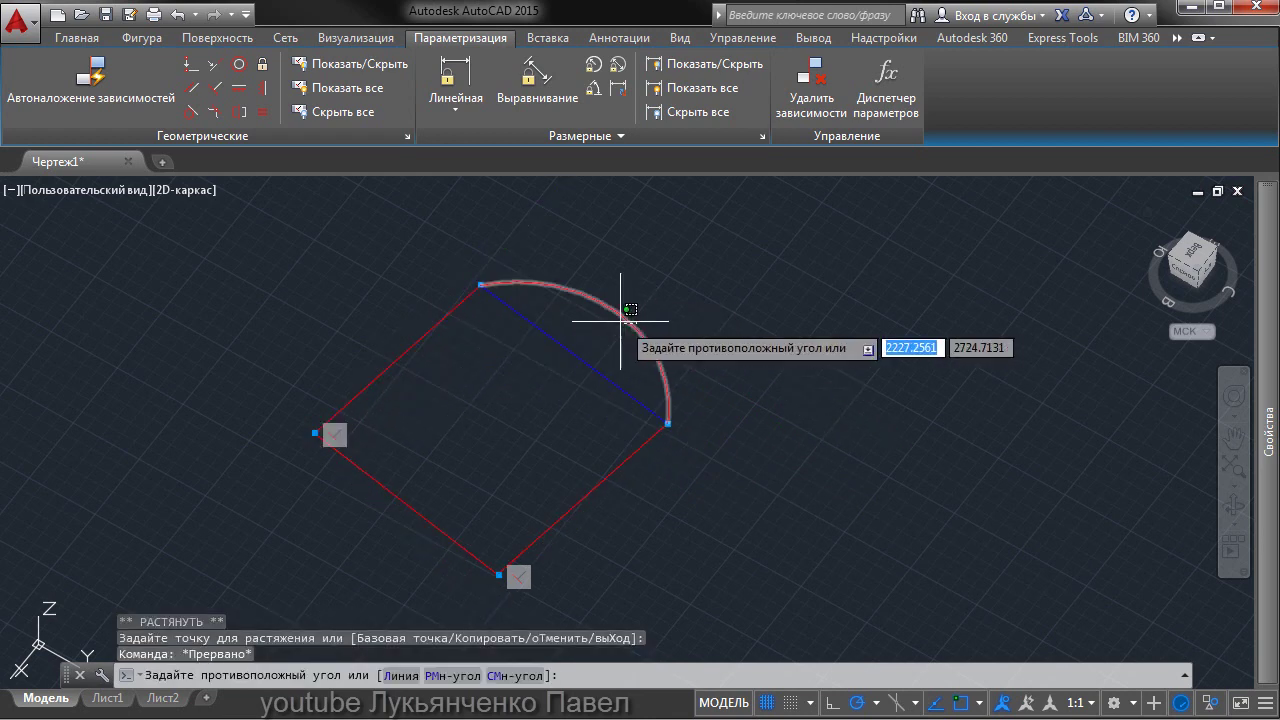
pyautogui.click(623, 309)
pyautogui.click(625, 305)
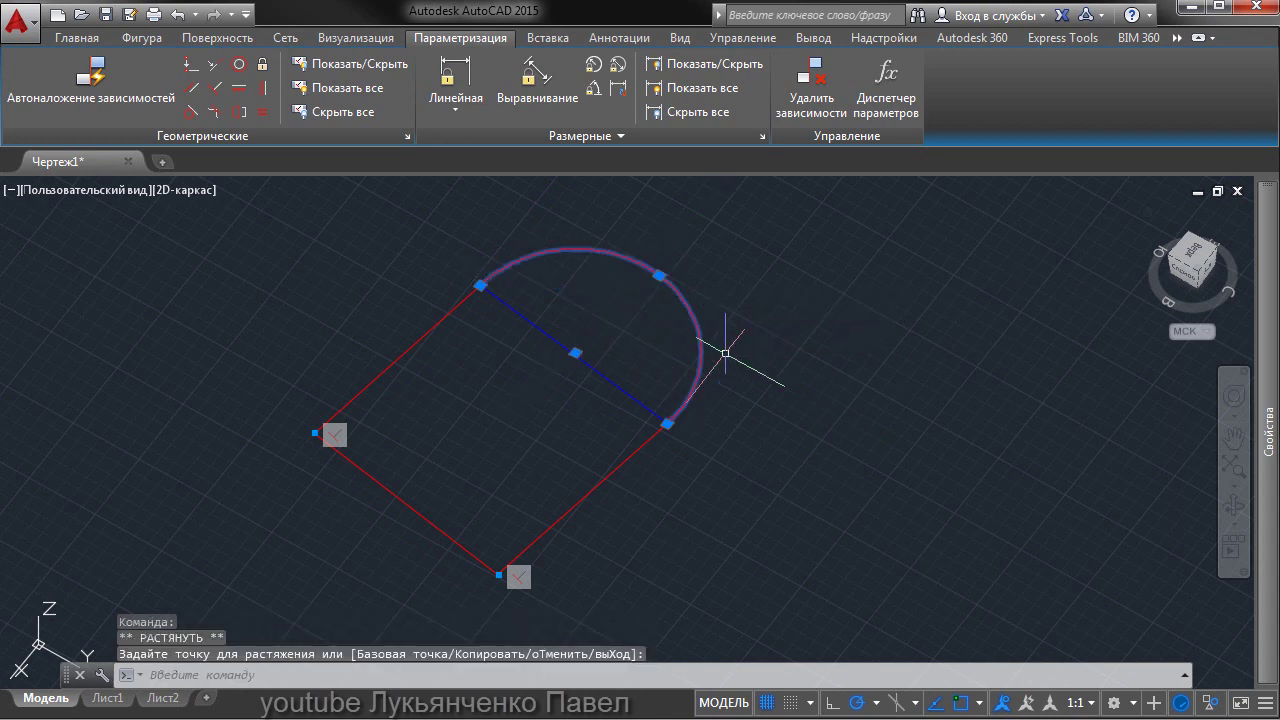
pyautogui.press('Escape')
pyautogui.moveTo(737, 457)
pyautogui.keyDown('shift'); pyautogui.mouseDown(button='middle')
pyautogui.moveTo(600, 391)
pyautogui.moveTo(511, 395)
pyautogui.moveTo(517, 461)
pyautogui.moveTo(608, 428)
pyautogui.moveTo(737, 409)
pyautogui.moveTo(609, 394)
pyautogui.mouseUp(button='middle'); pyautogui.keyUp('shift')
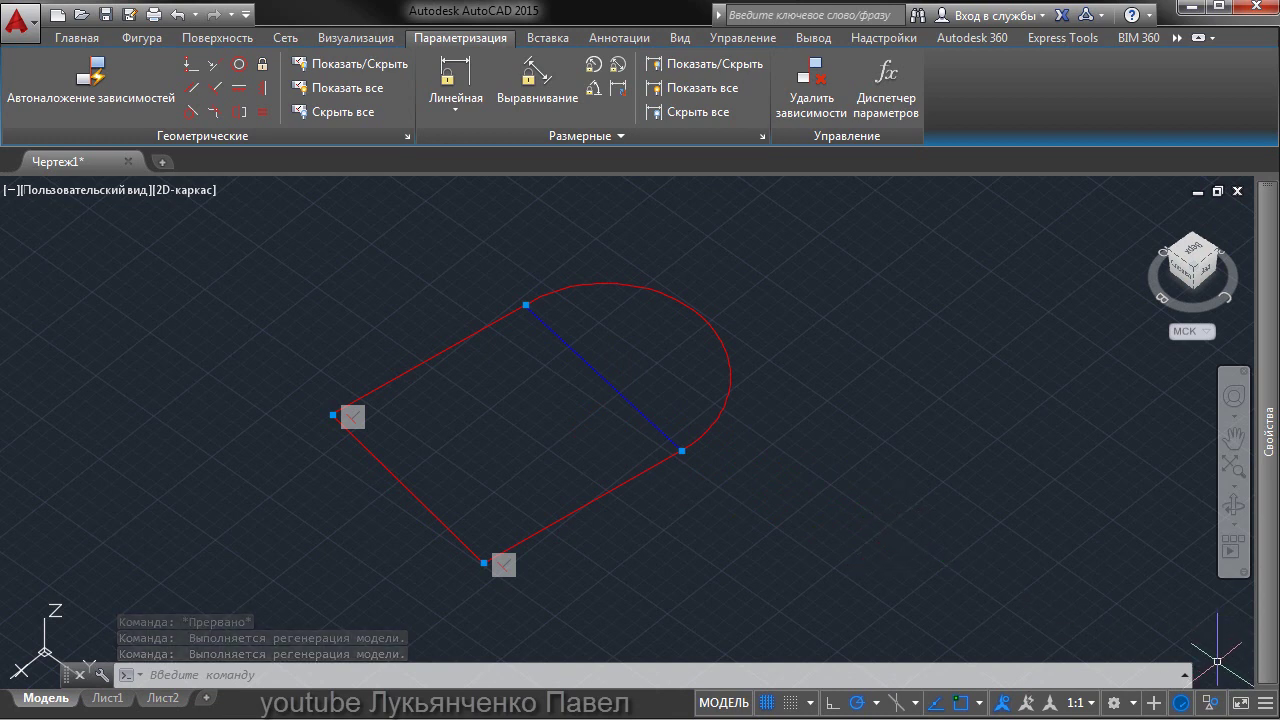
# Restore the hidden mesh walls and try stretching a front wall corner, then cancel.
pyautogui.click(1230, 689)
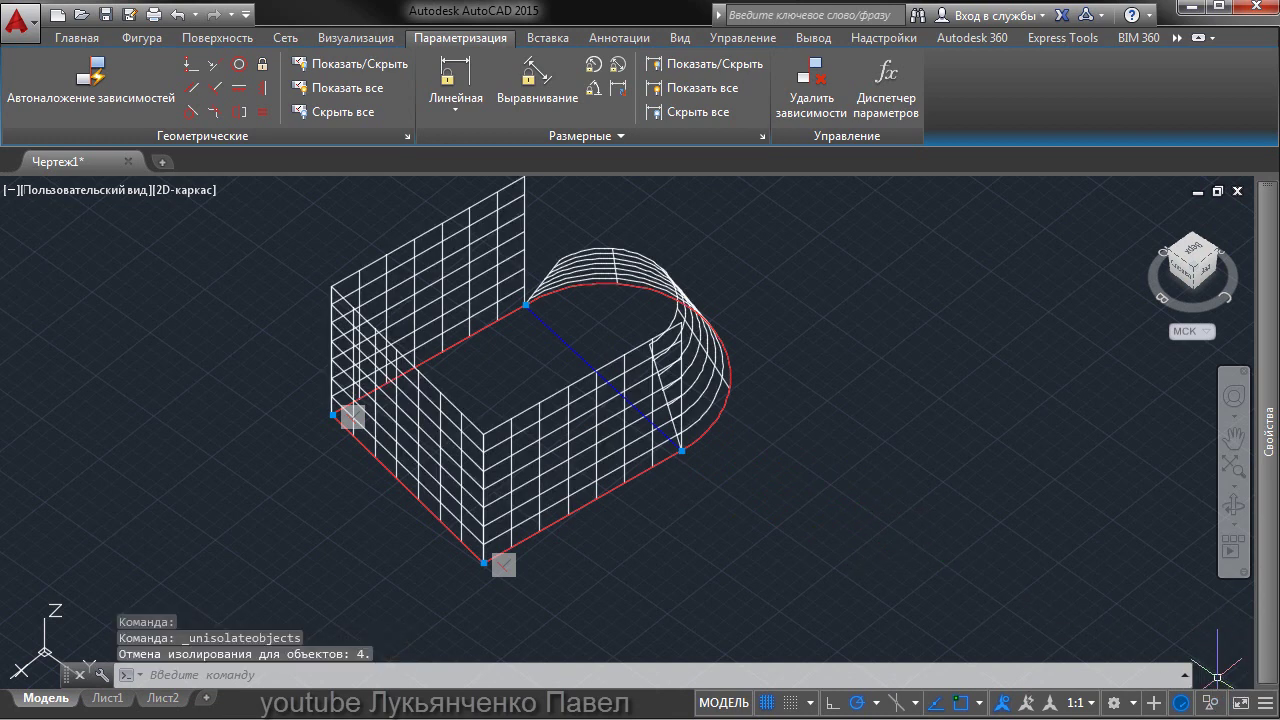
pyautogui.moveTo(823, 457)
pyautogui.keyDown('shift'); pyautogui.mouseDown(button='middle')
pyautogui.moveTo(780, 500)
pyautogui.moveTo(647, 462)
pyautogui.moveTo(617, 492)
pyautogui.mouseUp(button='middle'); pyautogui.keyUp('shift')
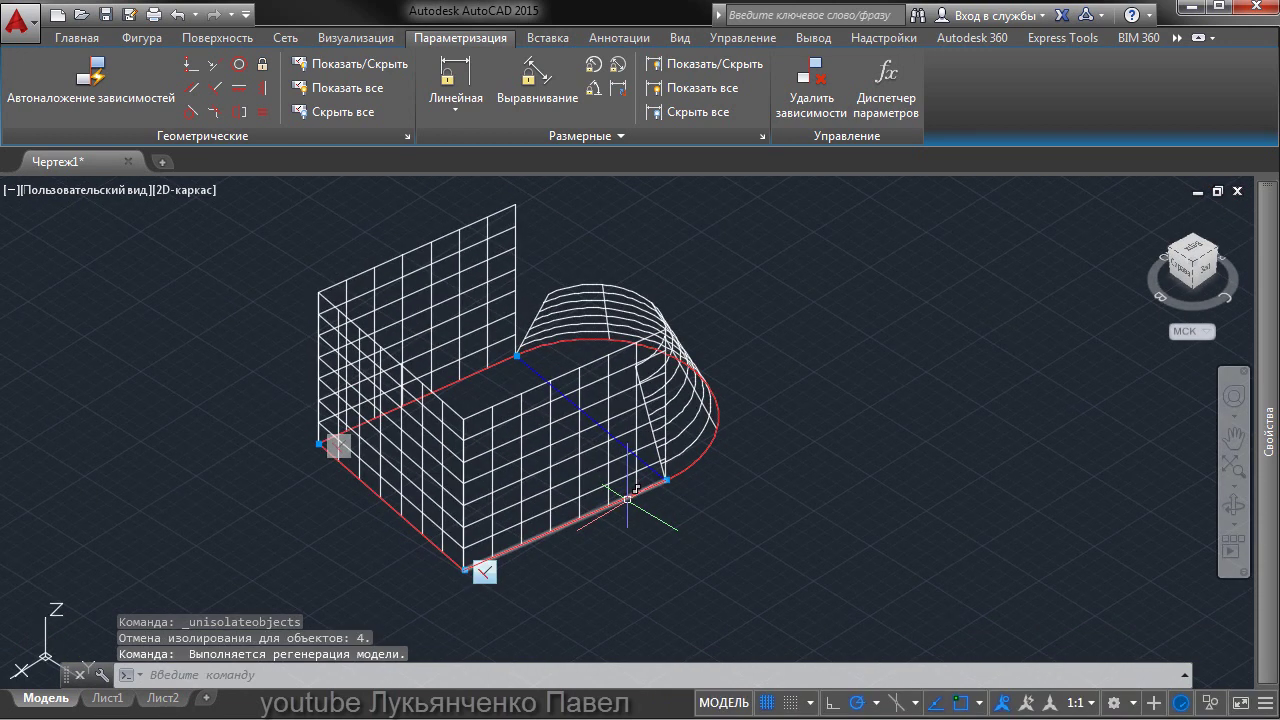
pyautogui.click(666, 481)
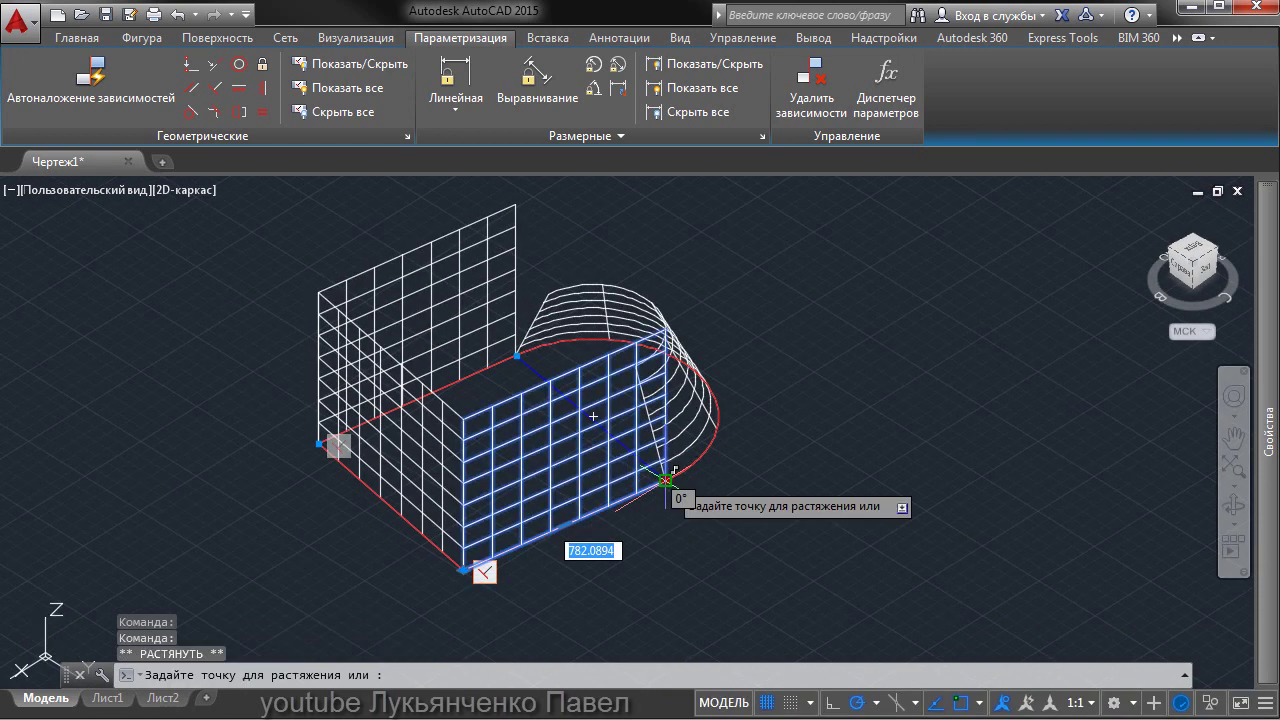
pyautogui.click(691, 541)
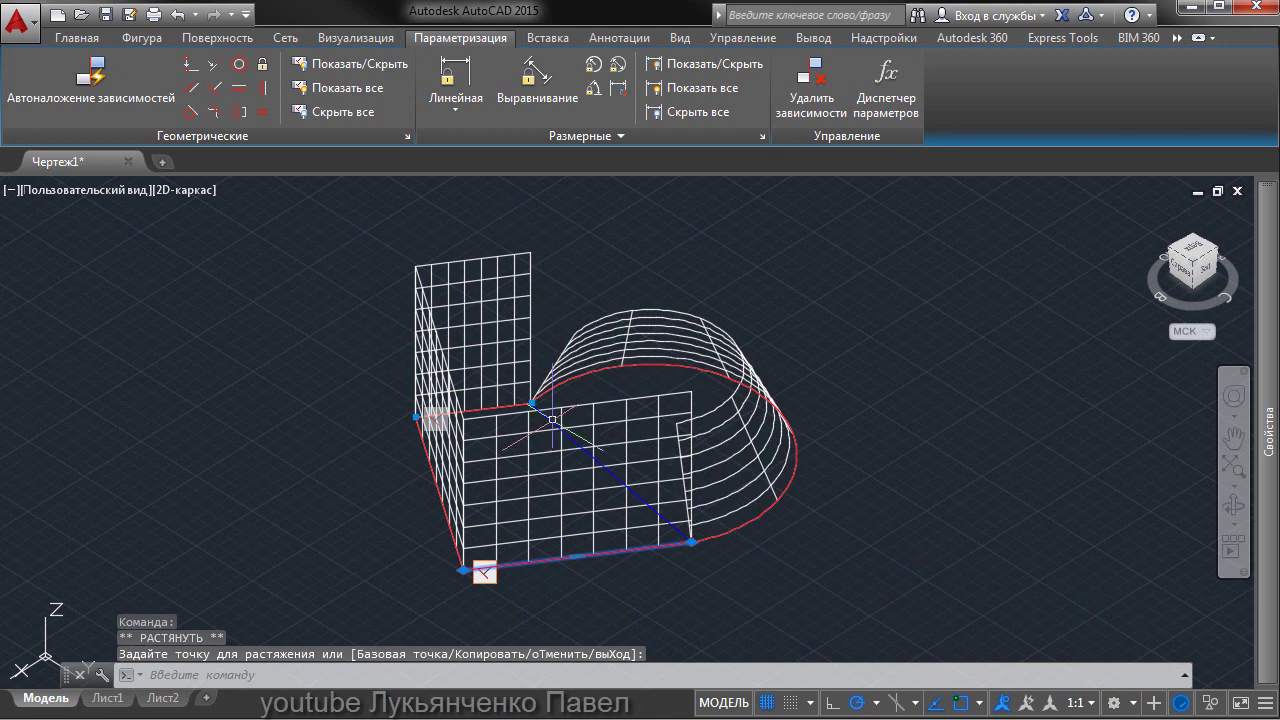
pyautogui.press('Escape')
pyautogui.press('Escape')
pyautogui.keyDown('shift'); pyautogui.moveTo(533, 410); pyautogui.dragTo(494, 472, button='middle'); pyautogui.keyUp('shift')
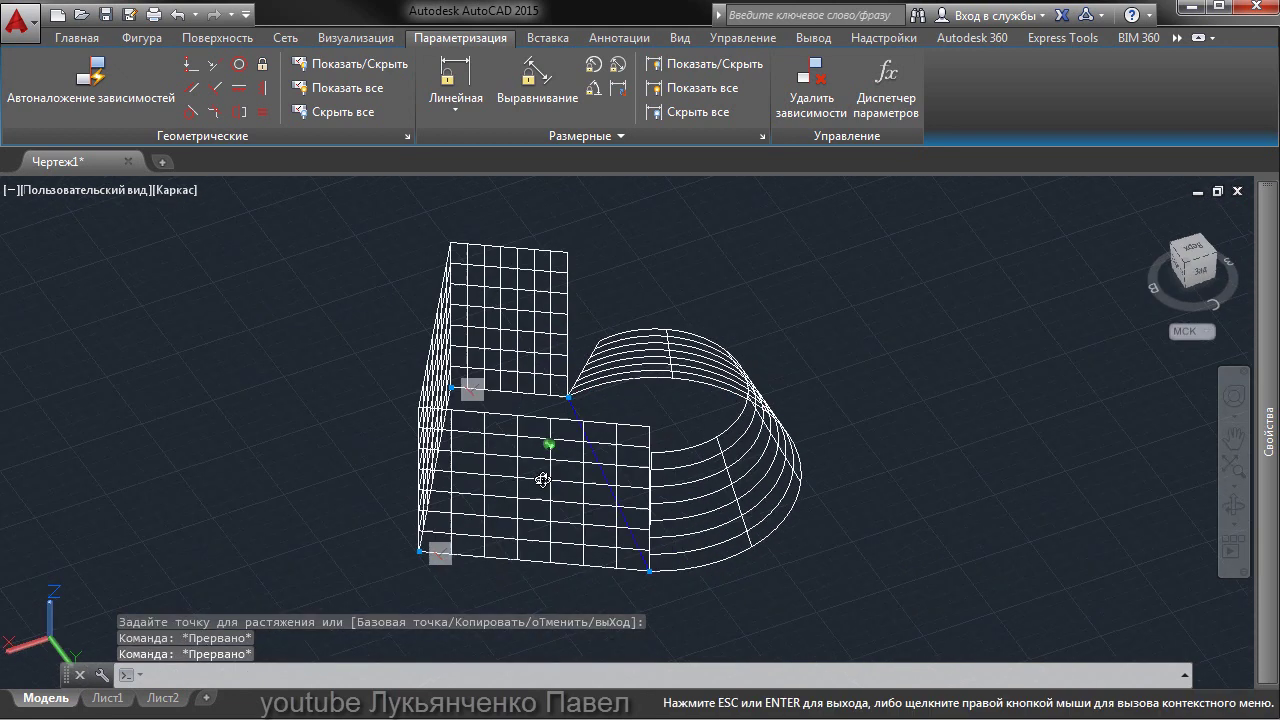
# Snap the lower end of the line along the wall's top edge to the mesh grid corner.
pyautogui.click(77, 37)
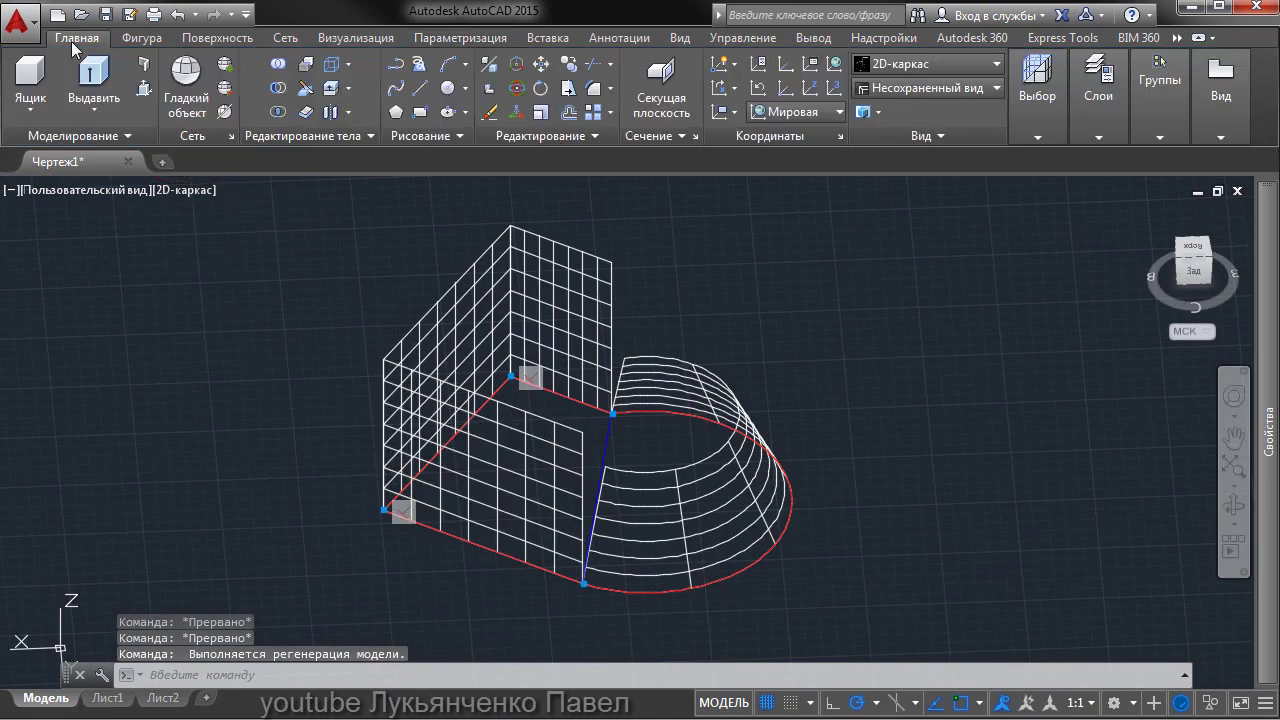
pyautogui.click(420, 90)
pyautogui.click(510, 227)
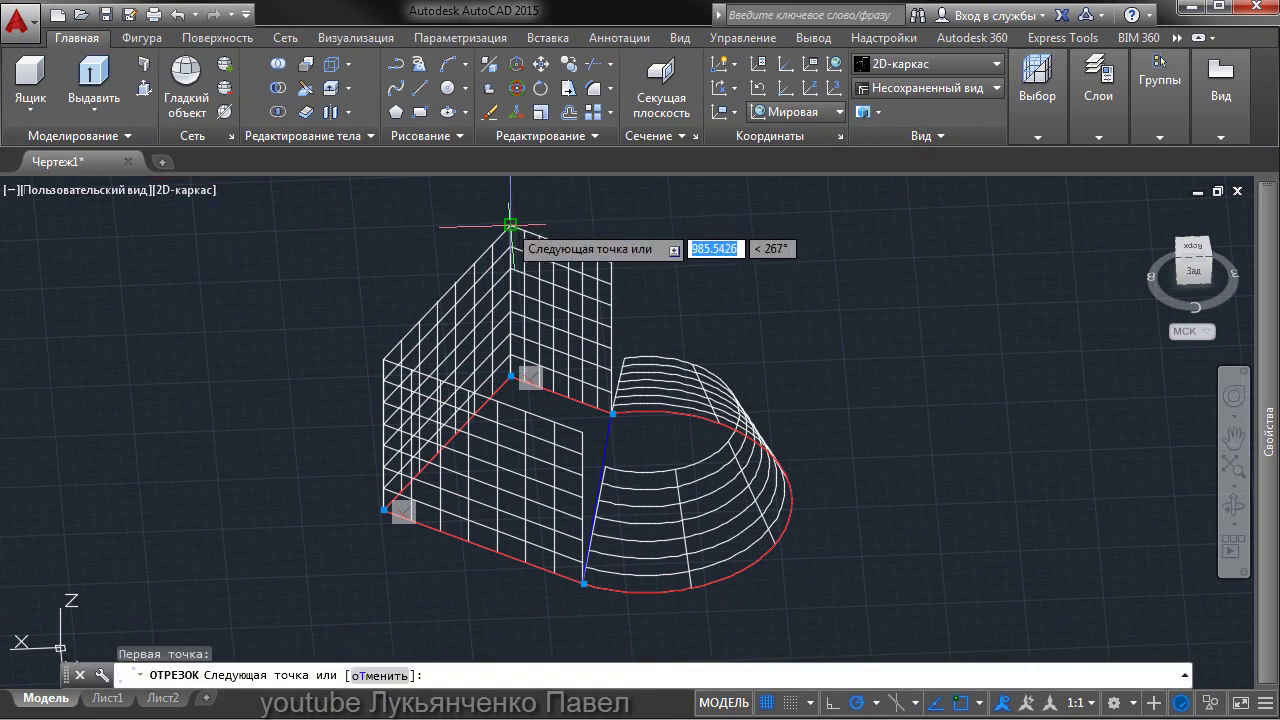
pyautogui.press('Escape')
pyautogui.press('Escape')
pyautogui.click(381, 354)
pyautogui.scroll(4, 380, 355)
pyautogui.press('Escape')
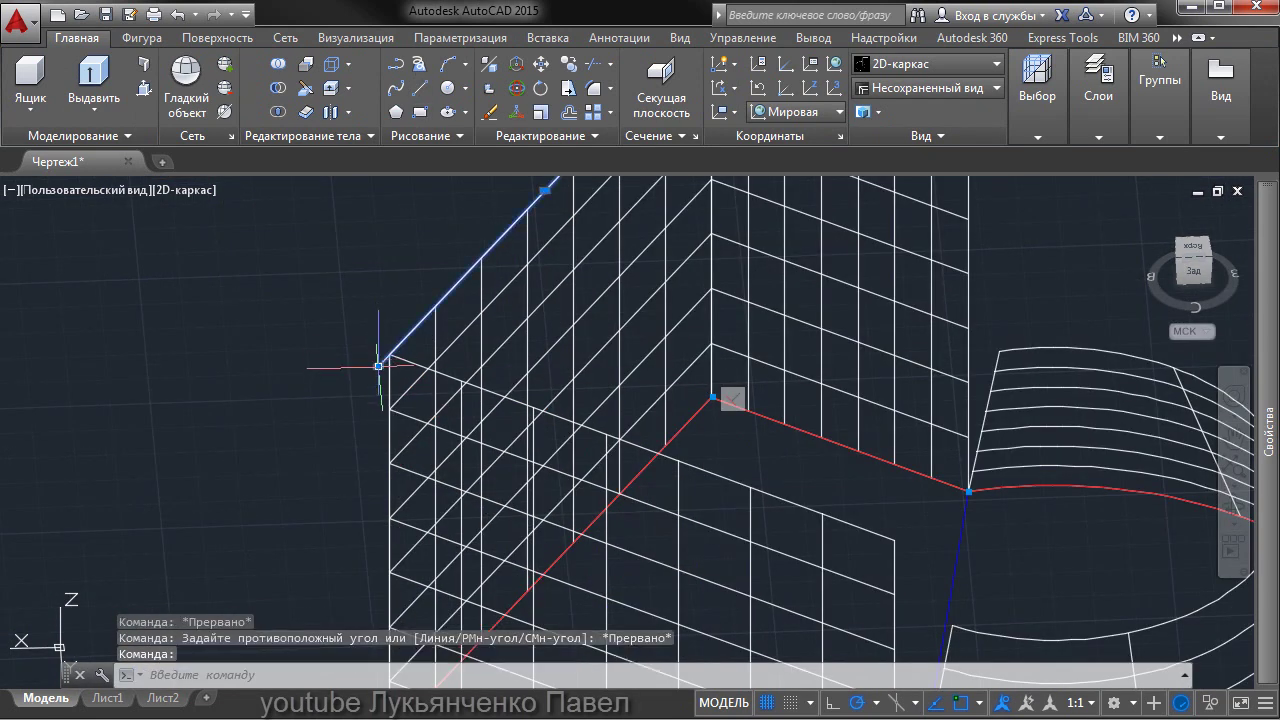
pyautogui.click(379, 366)
pyautogui.click(389, 353)
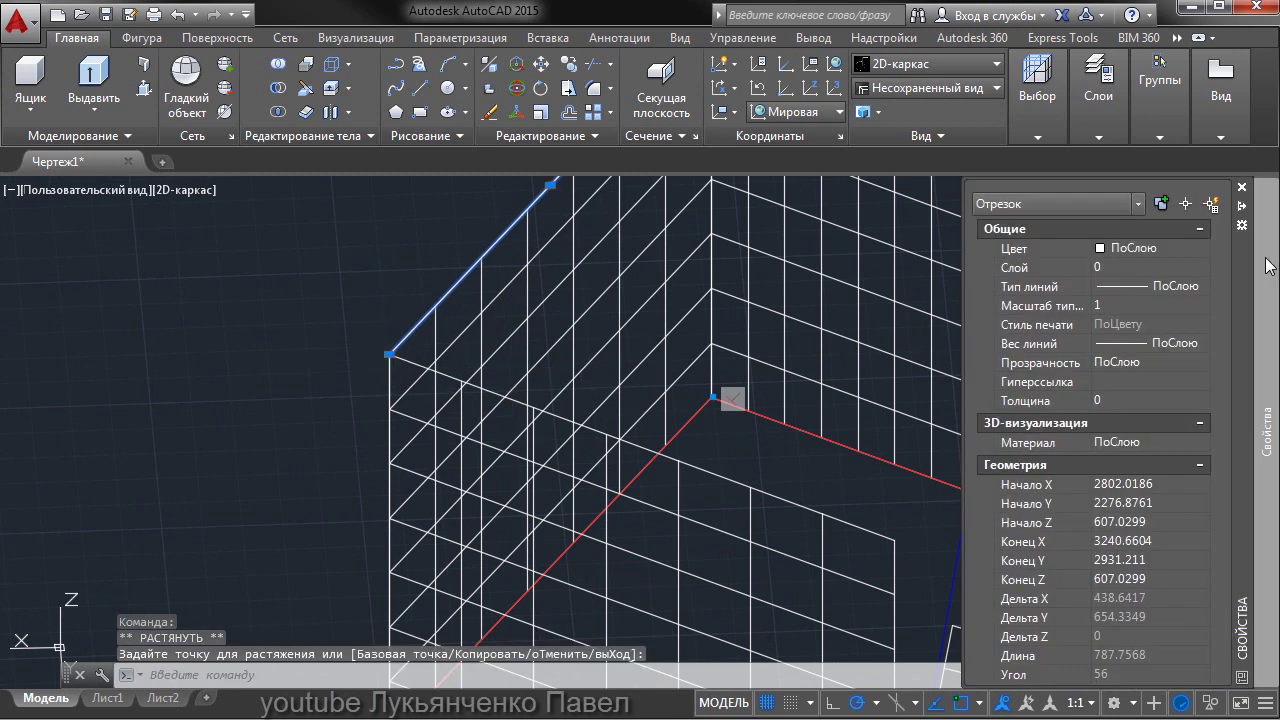
# Set the line along the back wall's top edge to blue (Синий).
pyautogui.click(1158, 251)
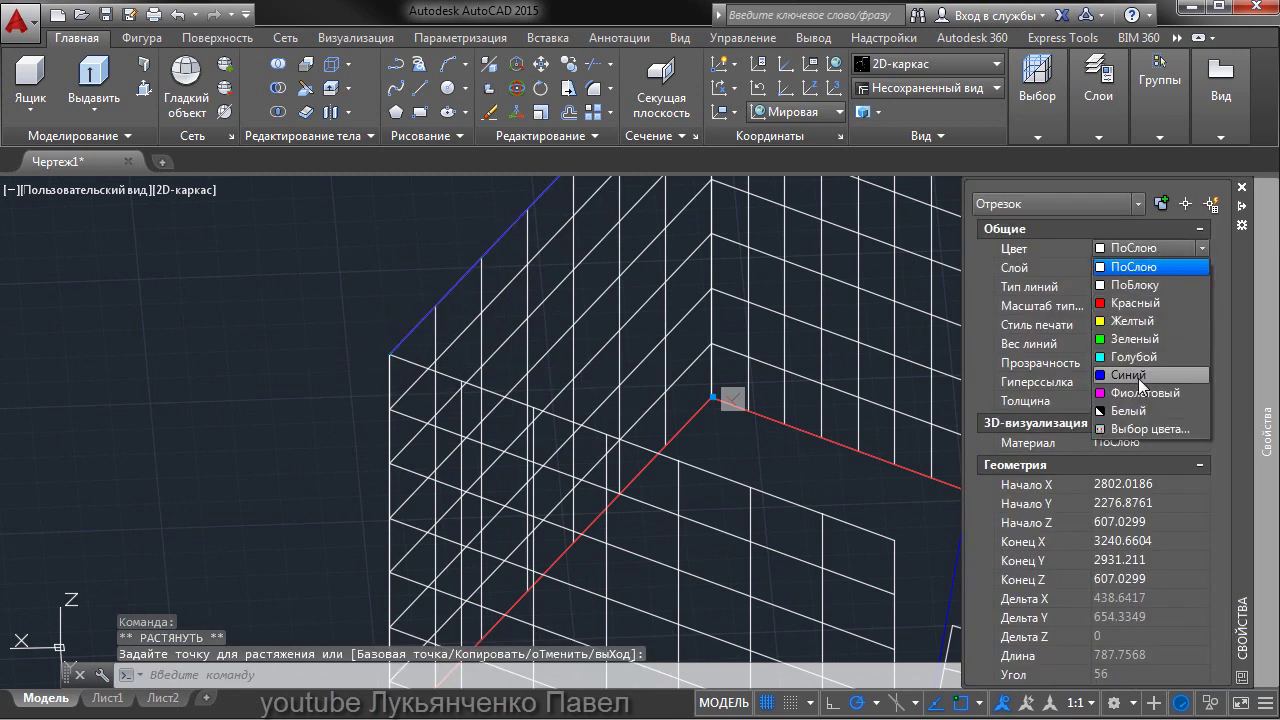
pyautogui.click(1138, 378)
pyautogui.press('Escape')
pyautogui.scroll(-3, 570, 420)
pyautogui.moveTo(540, 420)
pyautogui.keyDown('shift'); pyautogui.mouseDown(button='middle')
pyautogui.moveTo(570, 423)
pyautogui.moveTo(529, 420)
pyautogui.mouseUp(button='middle'); pyautogui.keyUp('shift')
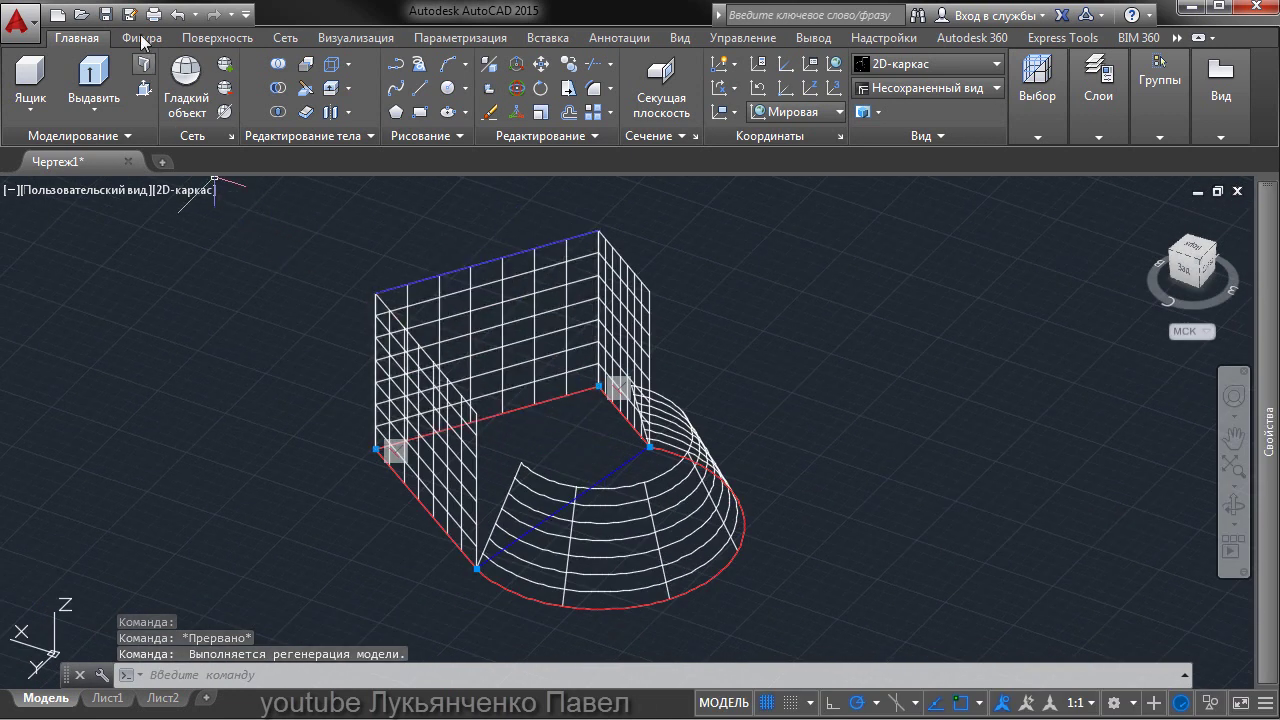
# Loft a surface between the top blue wall edge and the blue chord, cross sections only.
pyautogui.click(205, 38)
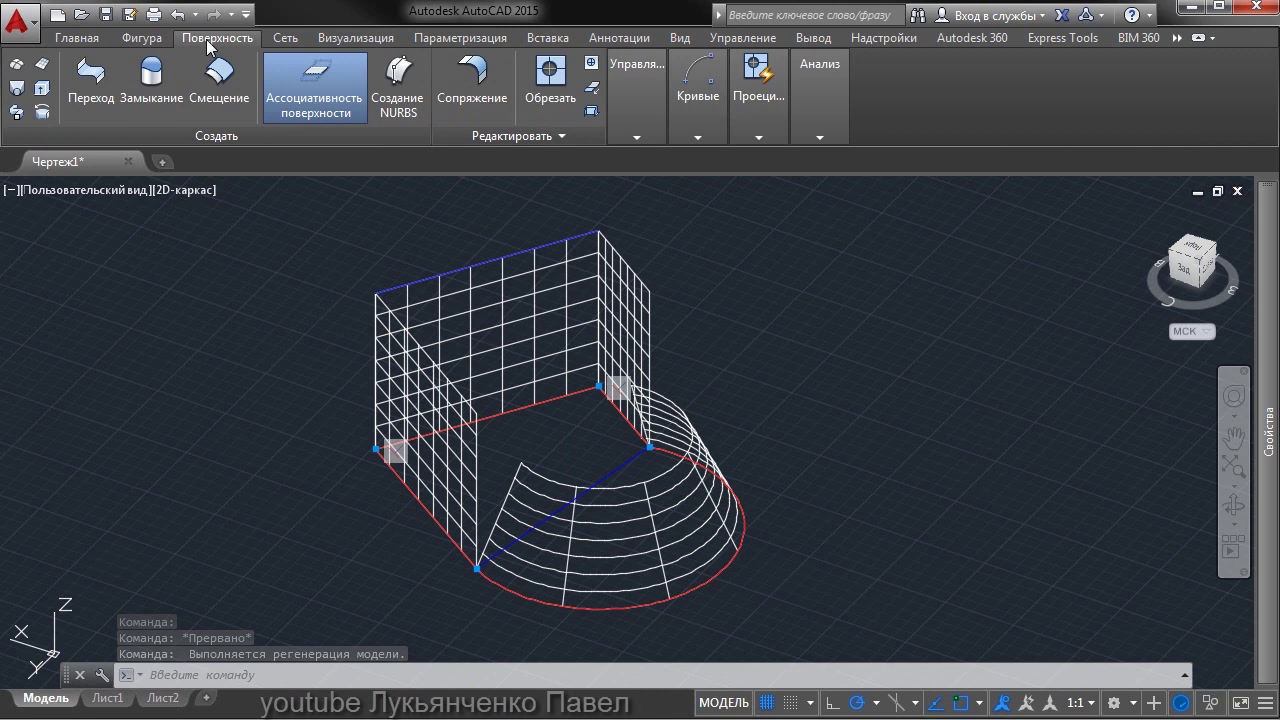
pyautogui.click(17, 90)
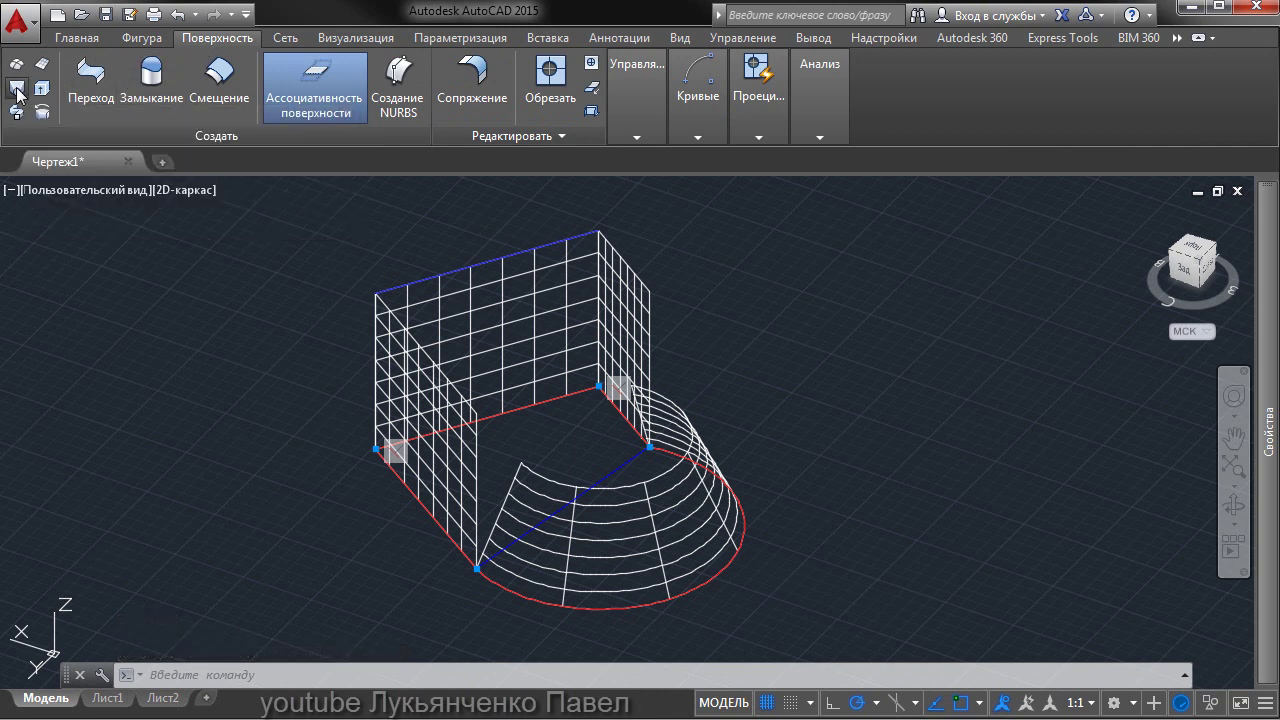
pyautogui.click(470, 263)
pyautogui.click(621, 471)
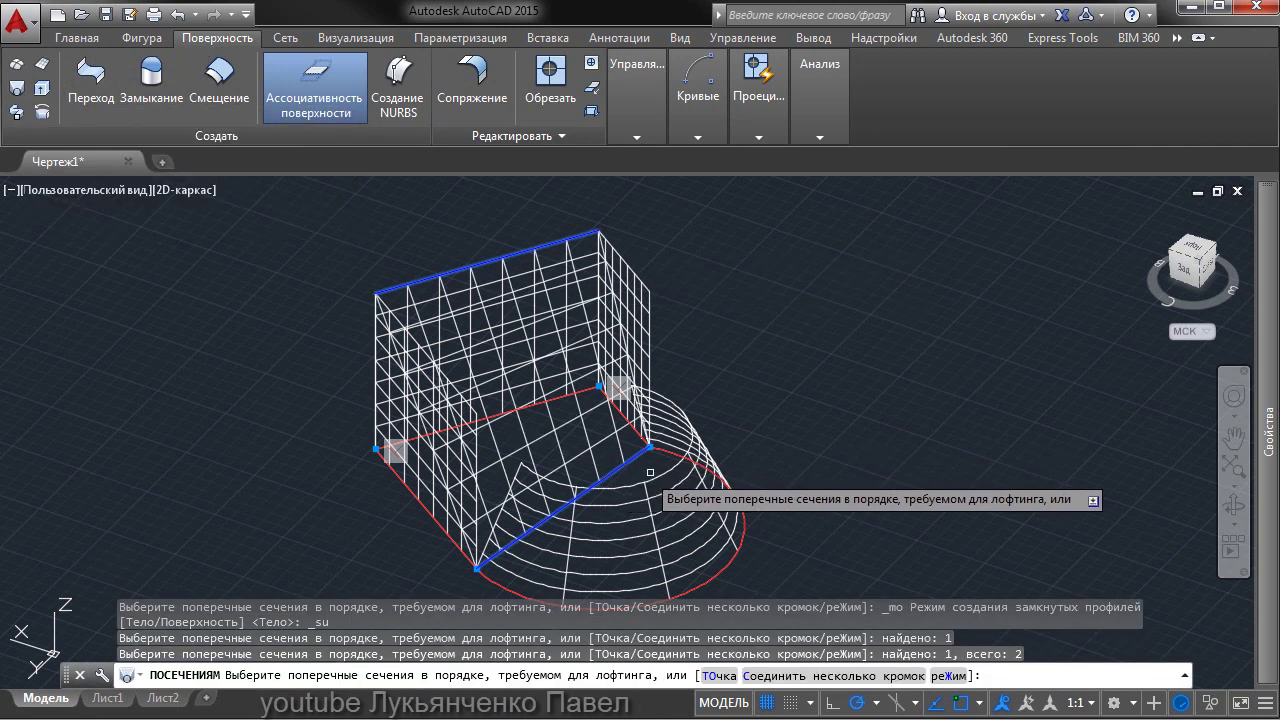
pyautogui.press('Return')
pyautogui.press('Return')
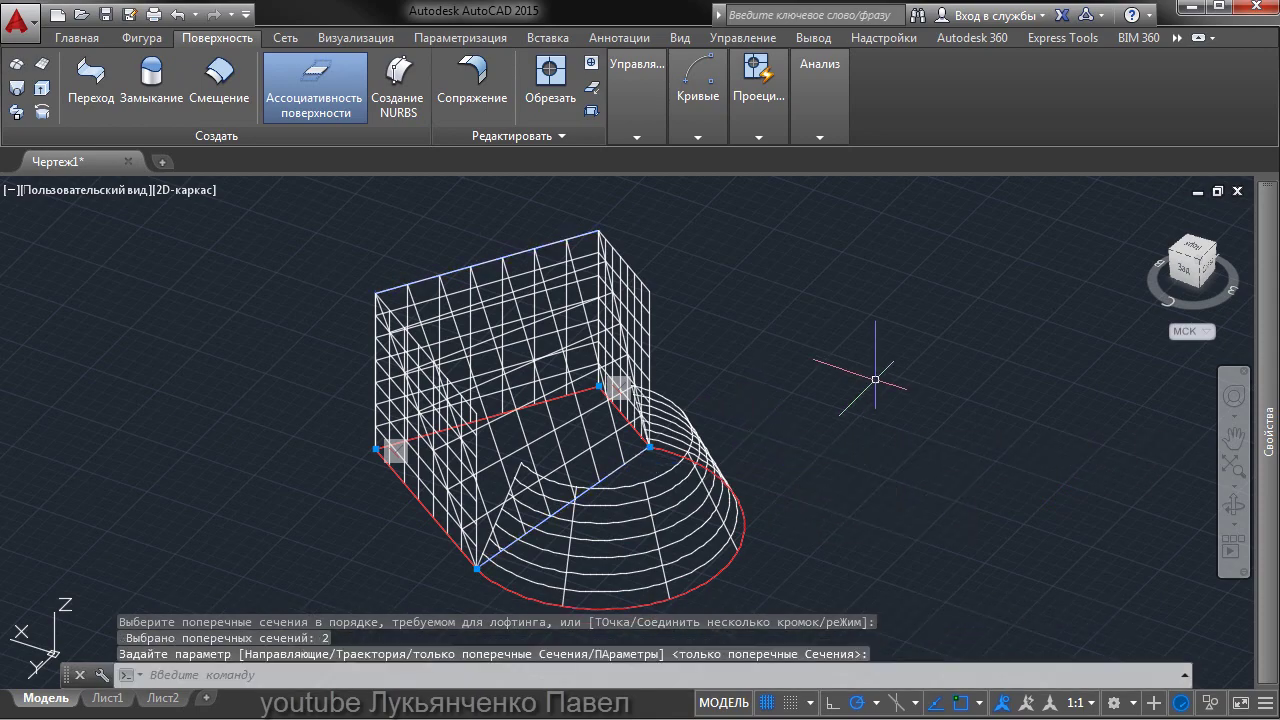
pyautogui.moveTo(899, 380)
pyautogui.keyDown('shift'); pyautogui.mouseDown(button='middle')
pyautogui.moveTo(653, 468)
pyautogui.moveTo(474, 481)
pyautogui.mouseUp(button='middle'); pyautogui.keyUp('shift')
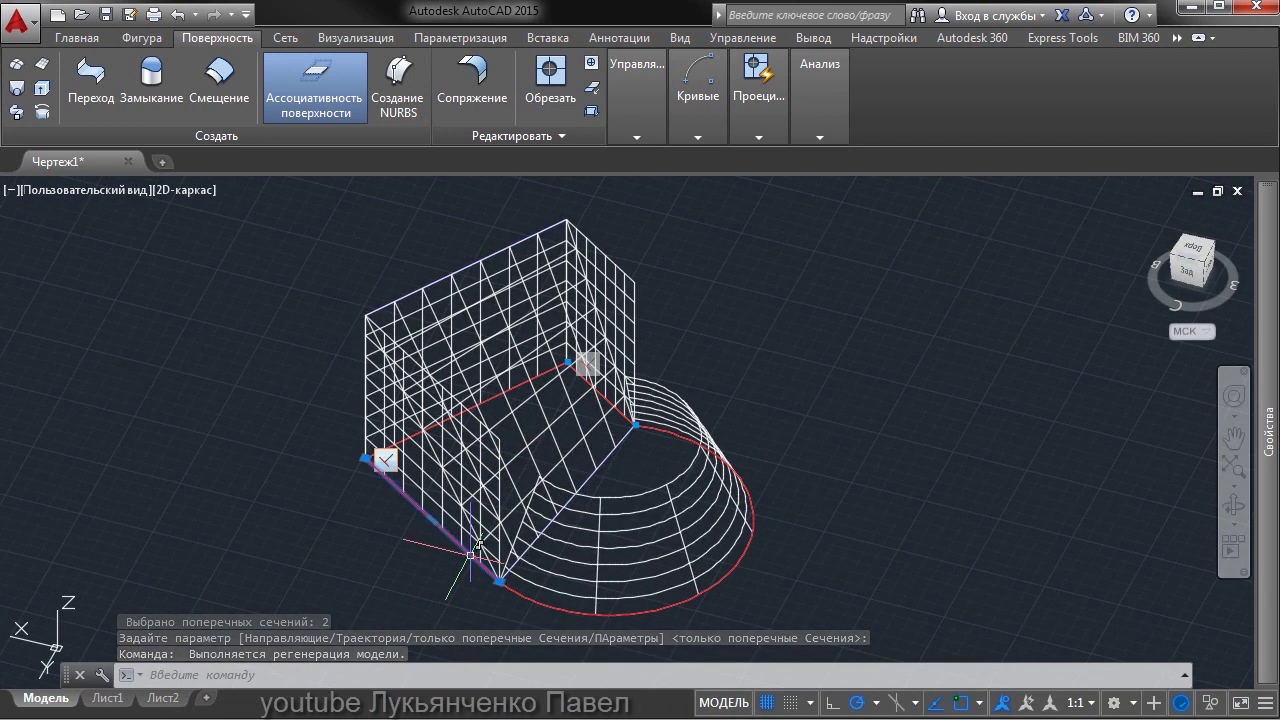
# Stretch the lofted surface's lower corner grip to a new point and try a top-edge grip.
pyautogui.click(500, 580)
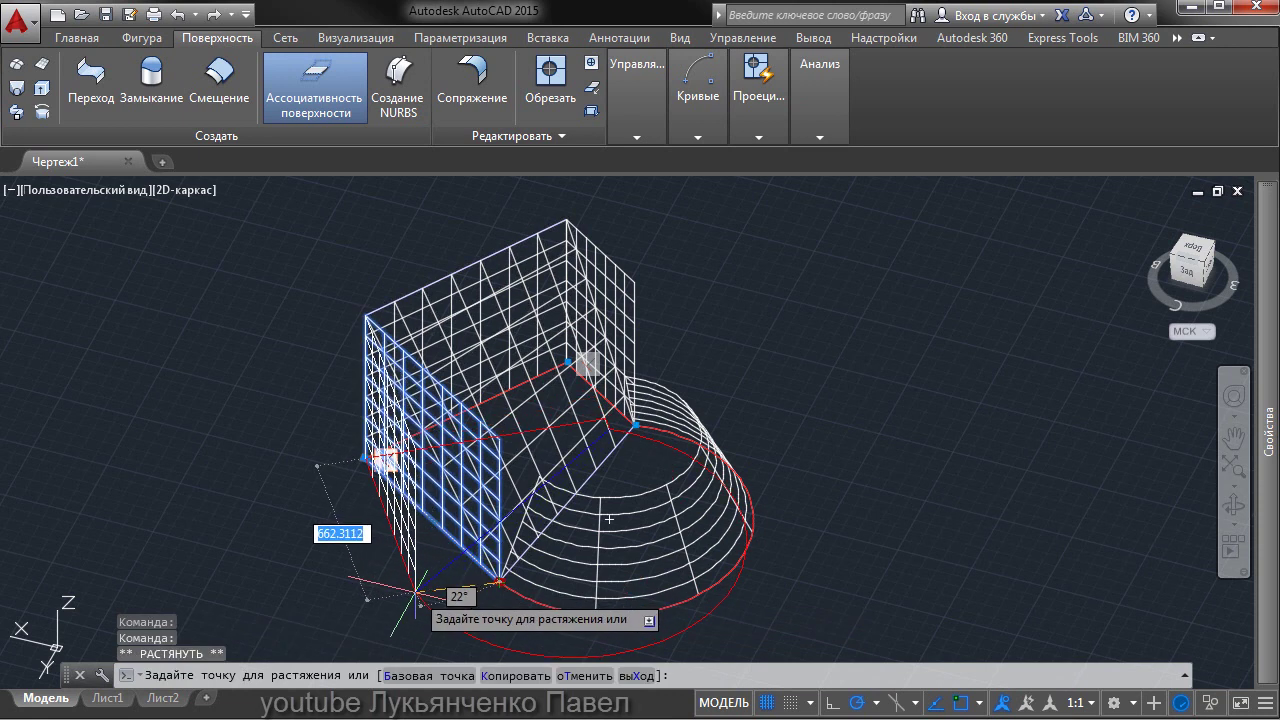
pyautogui.click(416, 596)
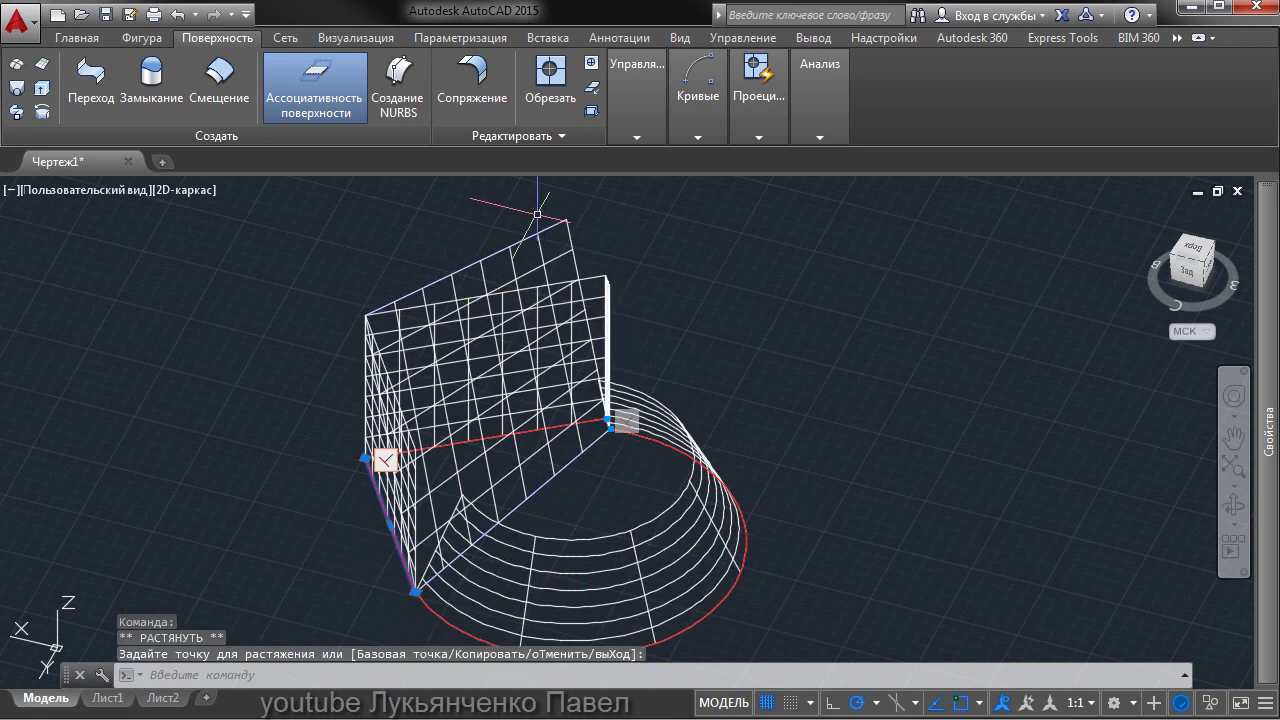
pyautogui.press('Escape')
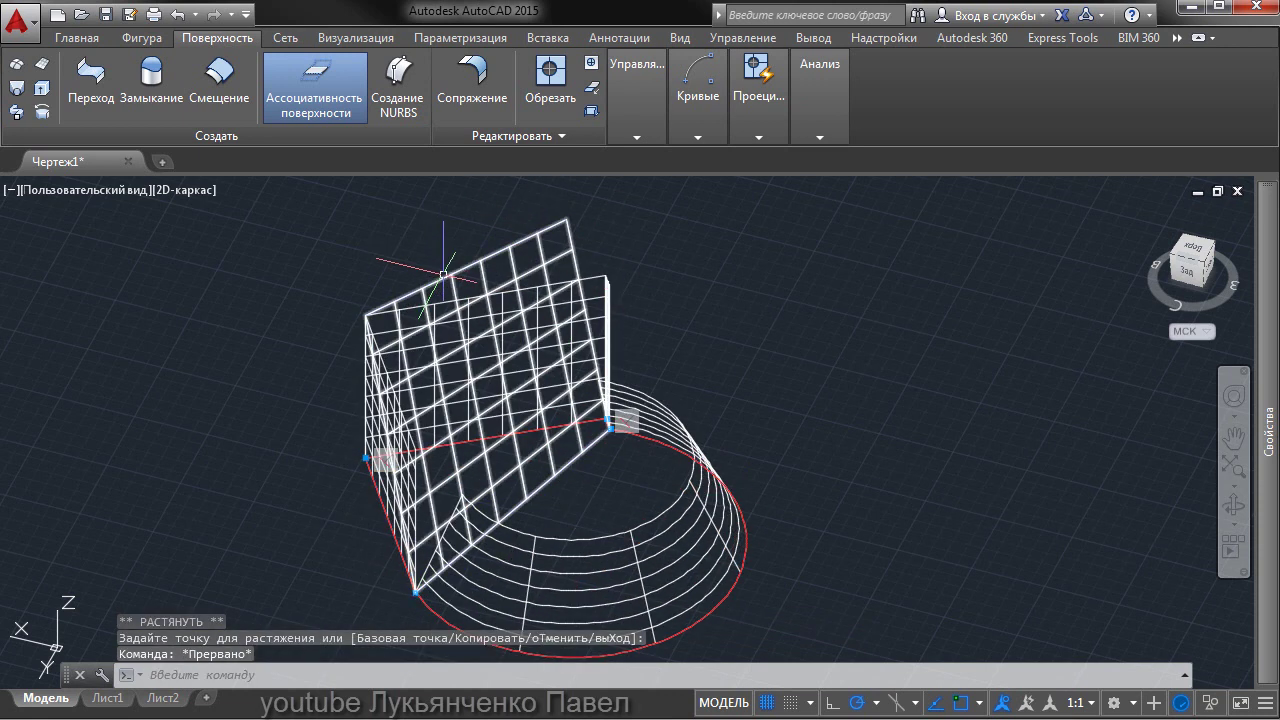
pyautogui.click(443, 273)
pyautogui.press('Escape')
pyautogui.click(506, 270)
pyautogui.click(564, 243)
pyautogui.click(567, 218)
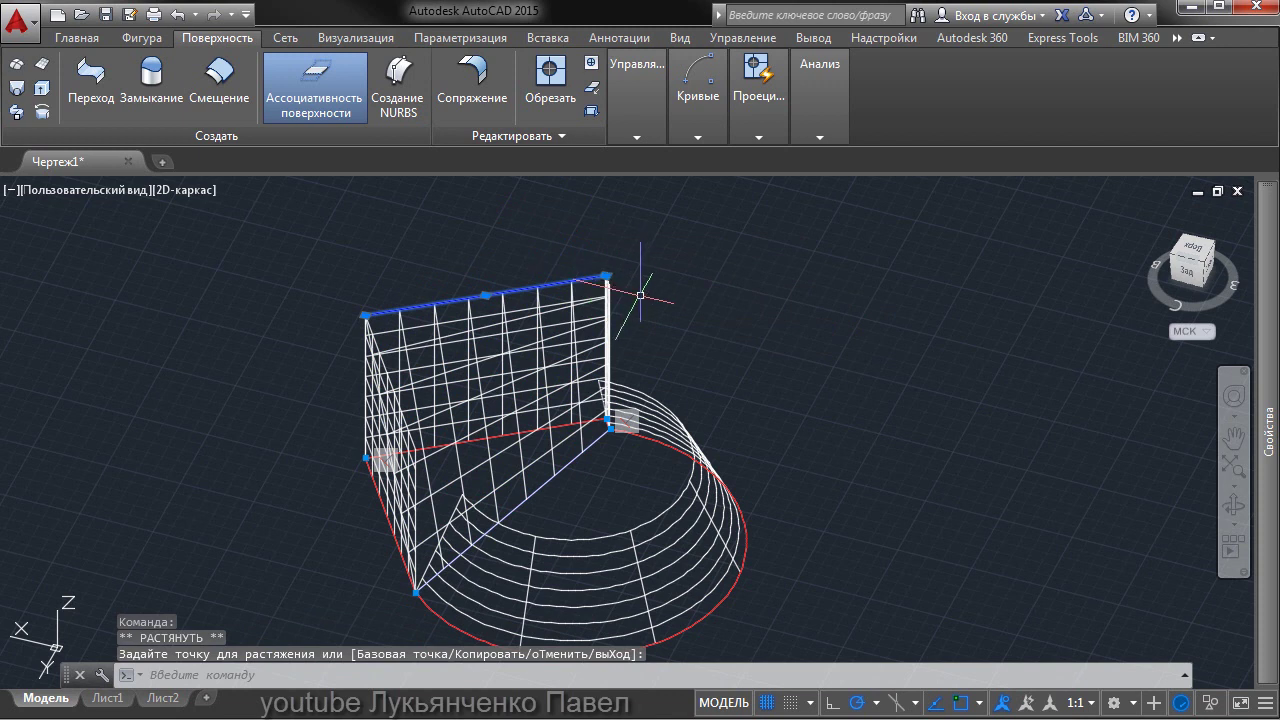
pyautogui.press('Escape')
pyautogui.moveTo(645, 294)
pyautogui.keyDown('shift'); pyautogui.mouseDown(button='middle')
pyautogui.moveTo(717, 289)
pyautogui.moveTo(700, 292)
pyautogui.mouseUp(button='middle'); pyautogui.keyUp('shift')
# Crossing-select all five surfaces and hide them via Изолировать.
pyautogui.click(748, 403)
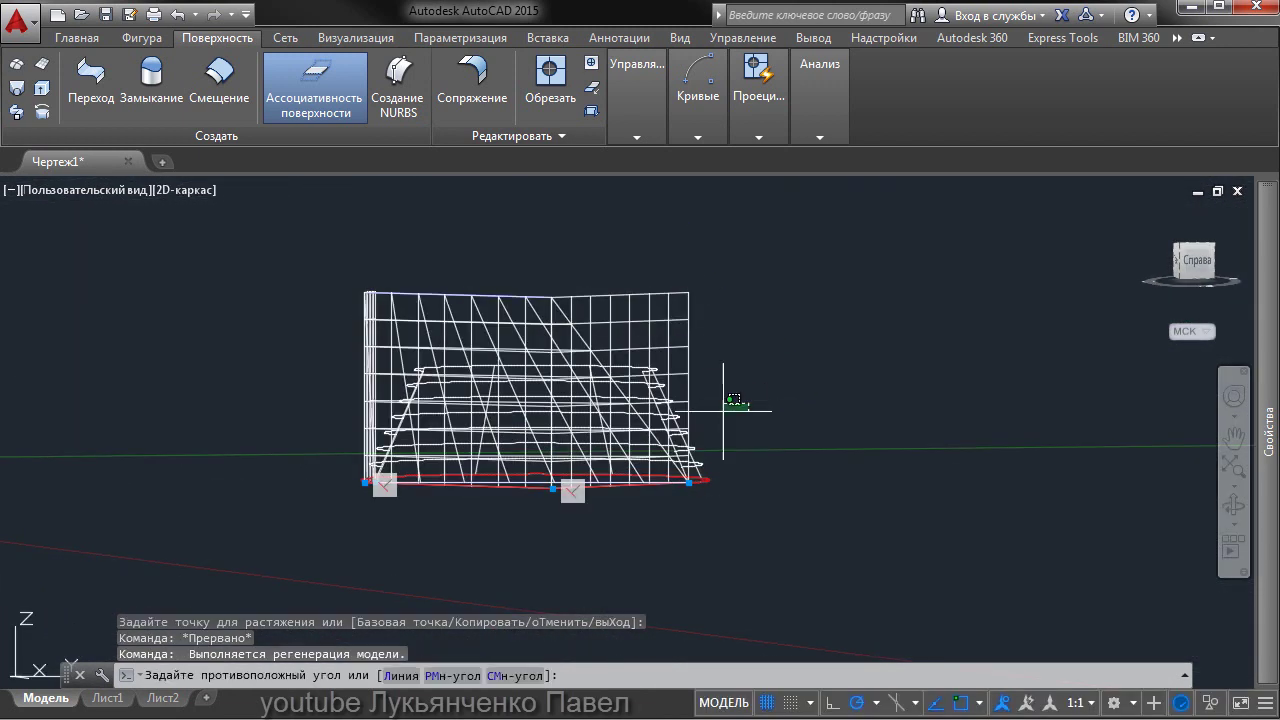
pyautogui.click(324, 420)
pyautogui.rightClick(553, 408)
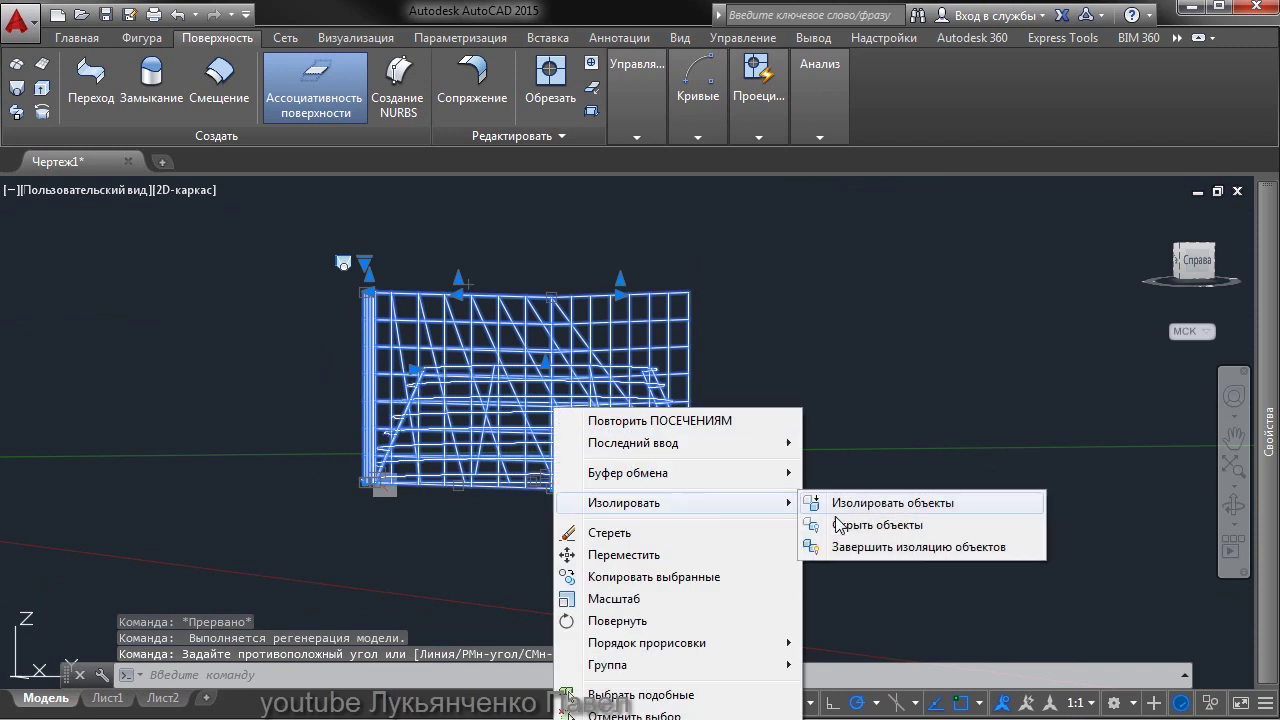
pyautogui.click(861, 527)
pyautogui.moveTo(806, 420)
pyautogui.keyDown('shift'); pyautogui.mouseDown(button='middle')
pyautogui.moveTo(729, 437)
pyautogui.moveTo(686, 466)
pyautogui.moveTo(613, 480)
pyautogui.moveTo(605, 468)
pyautogui.mouseUp(button='middle'); pyautogui.keyUp('shift')
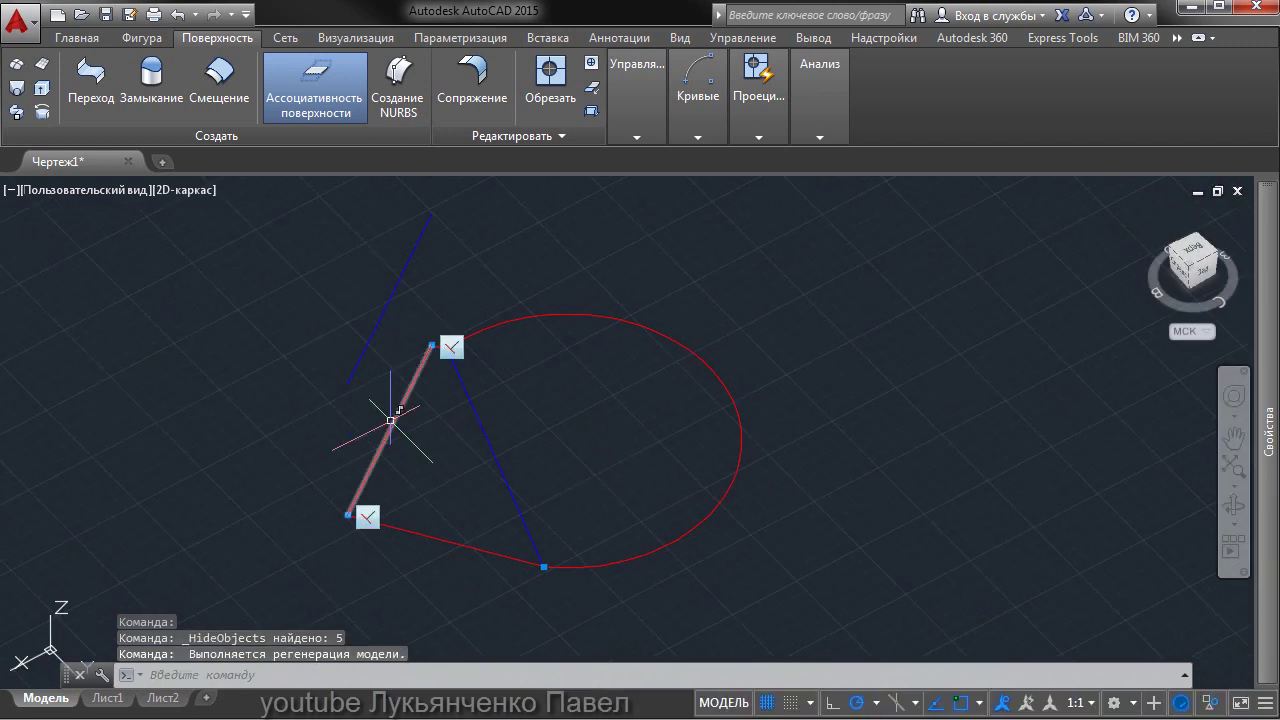
# Try a parallel constraint between the red slanted line and blue line, then a coincident one.
pyautogui.click(458, 40)
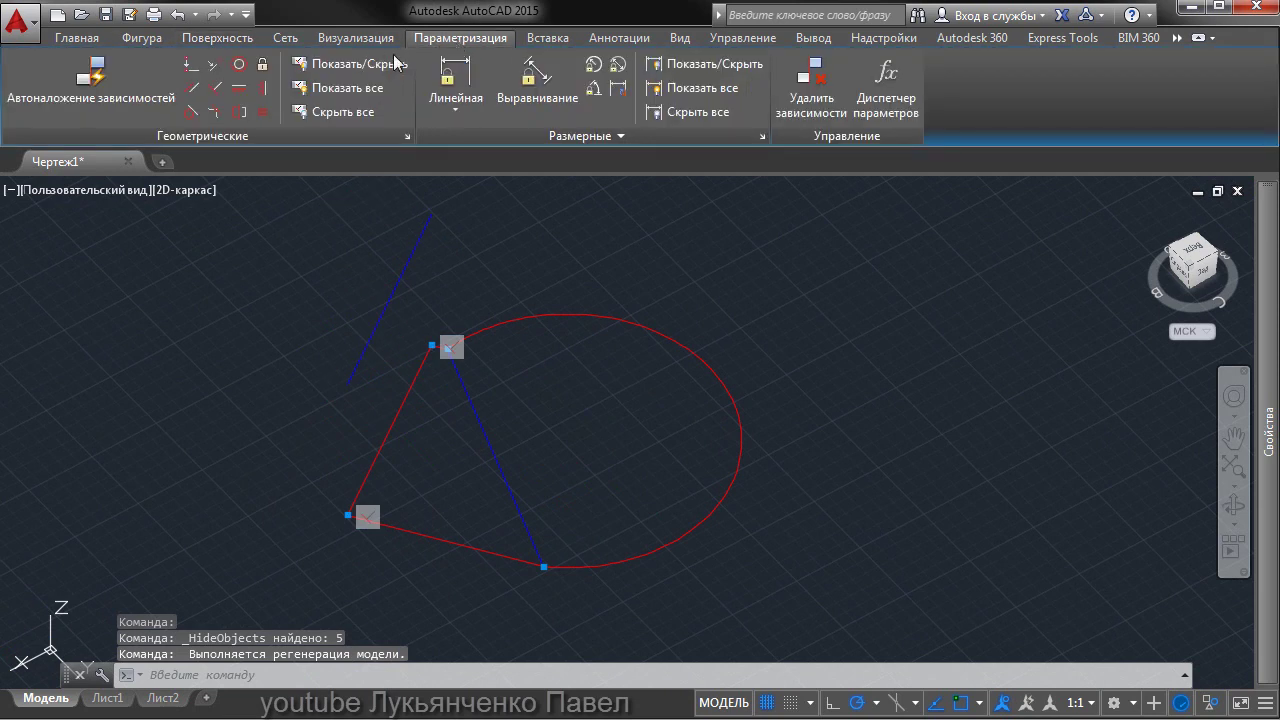
pyautogui.click(191, 91)
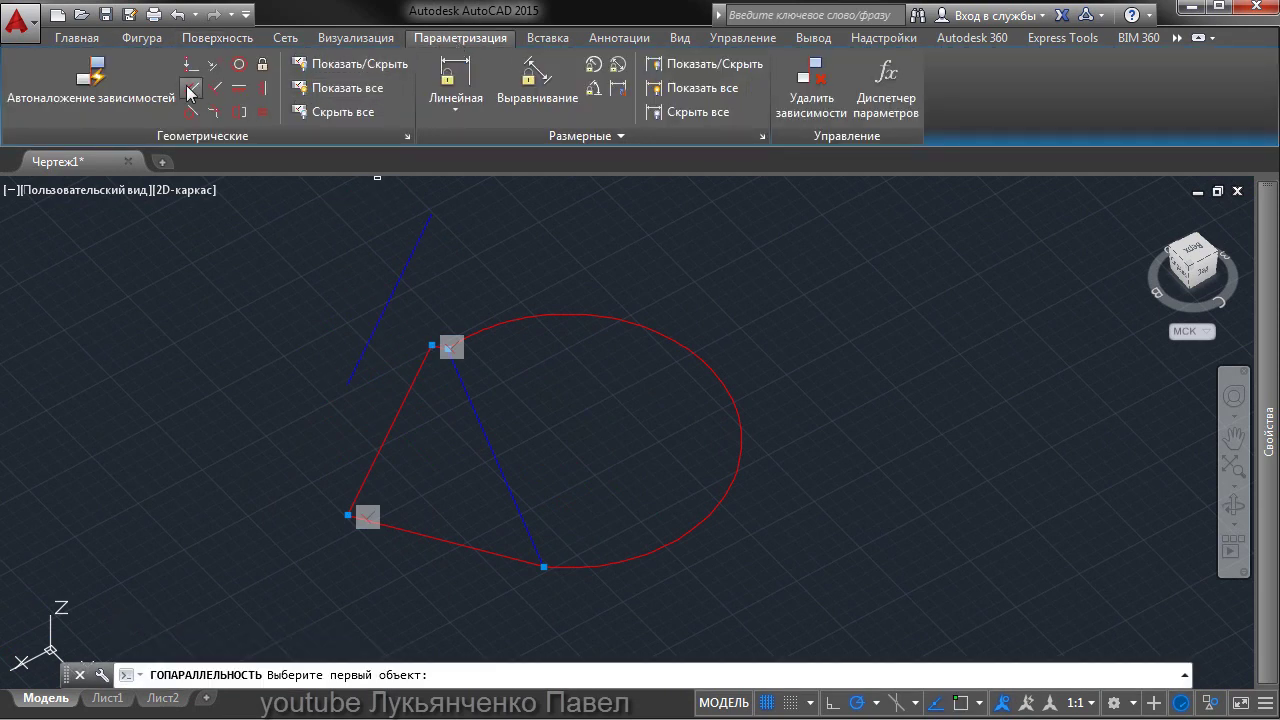
pyautogui.click(389, 430)
pyautogui.click(365, 351)
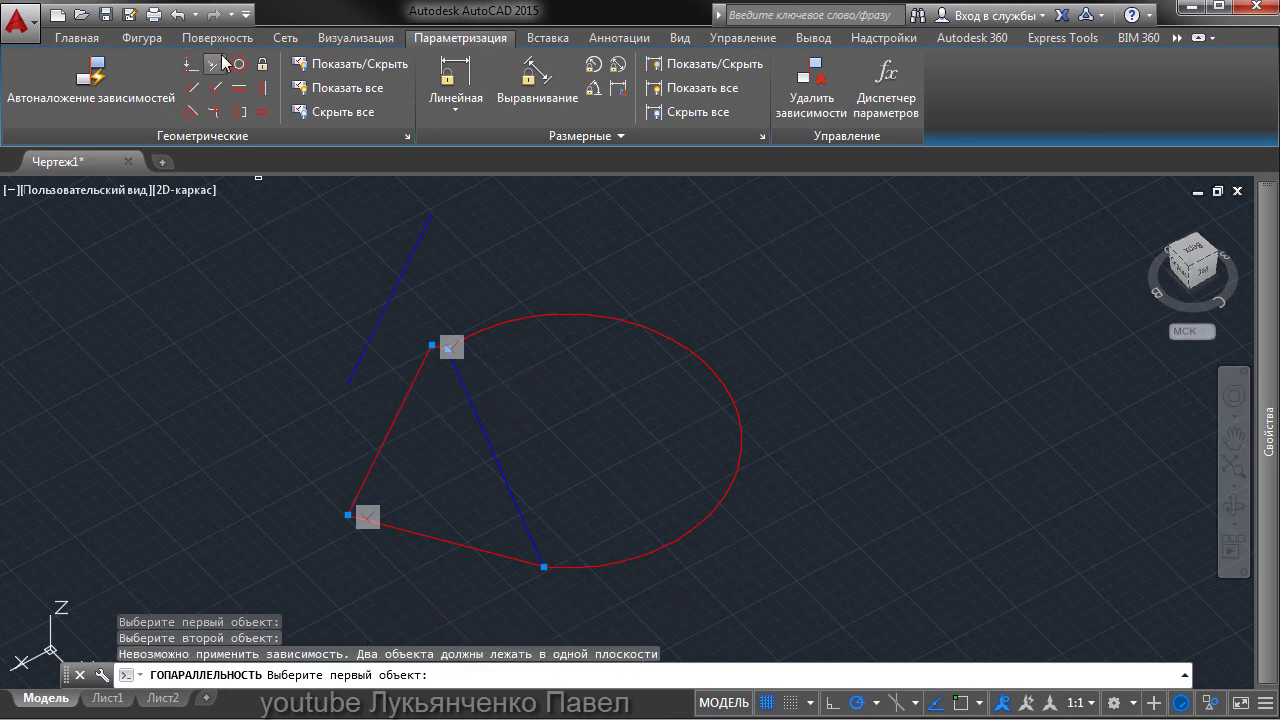
pyautogui.click(191, 68)
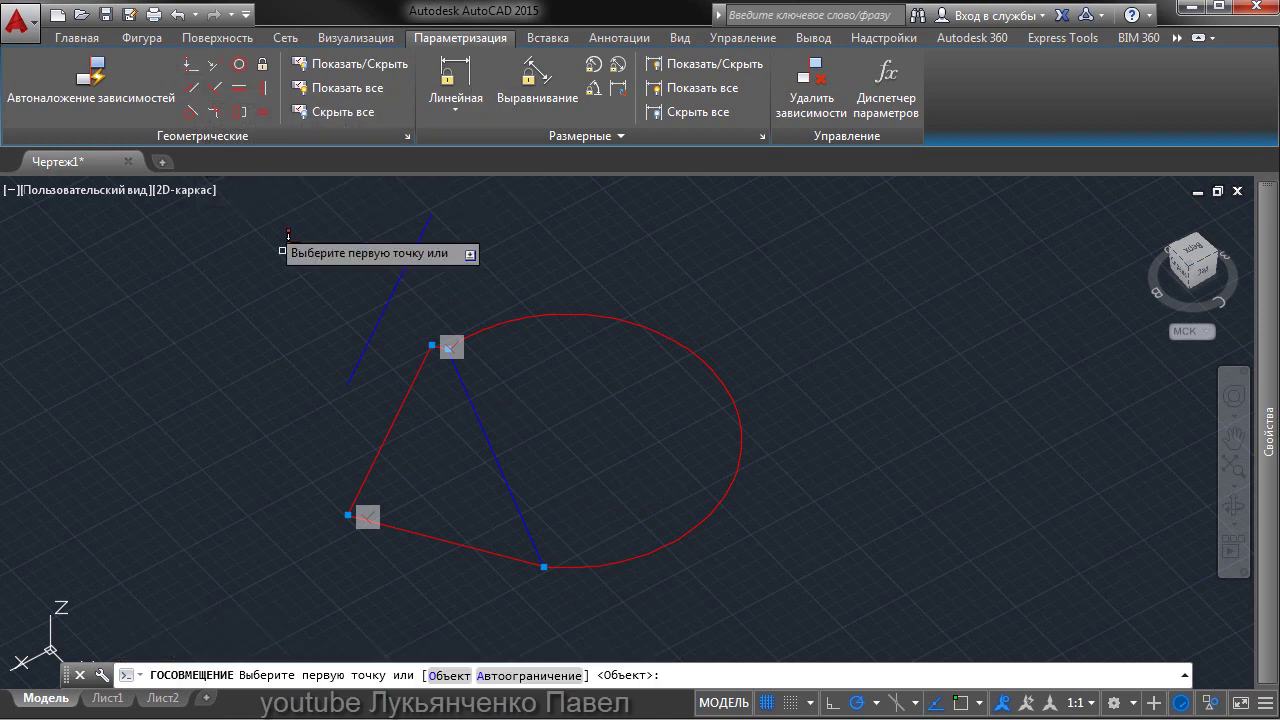
pyautogui.click(426, 232)
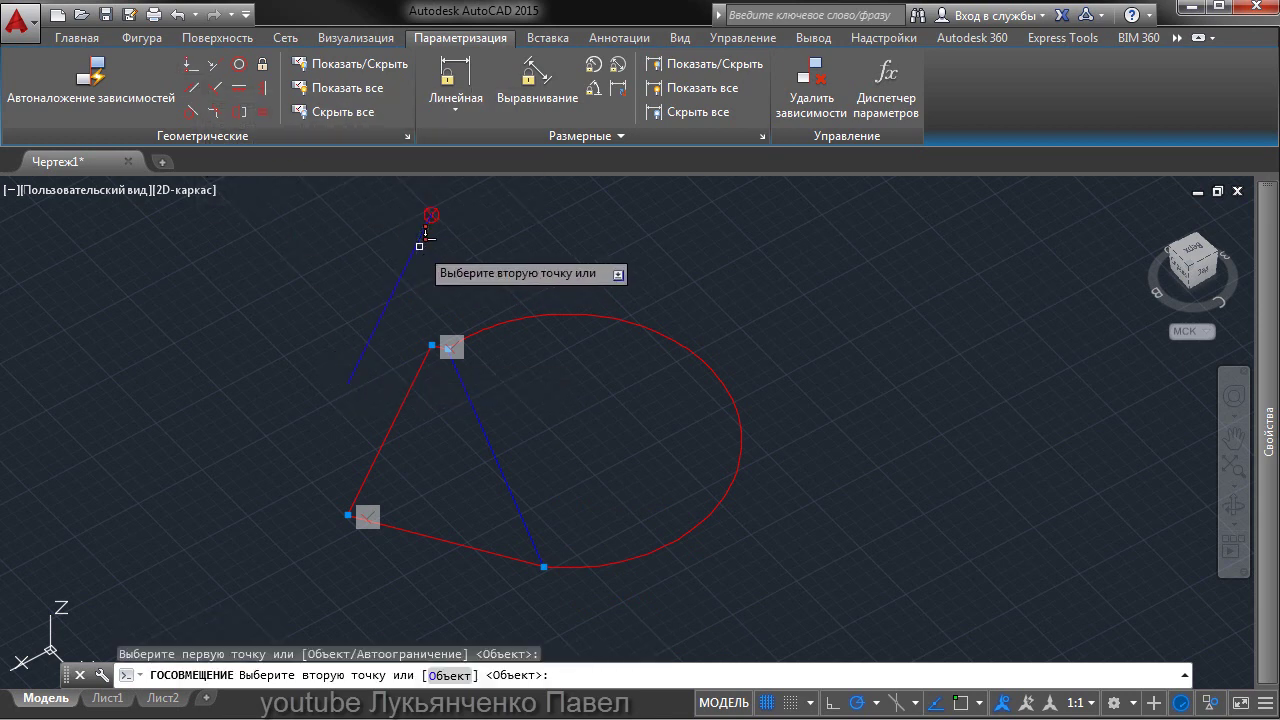
pyautogui.click(432, 346)
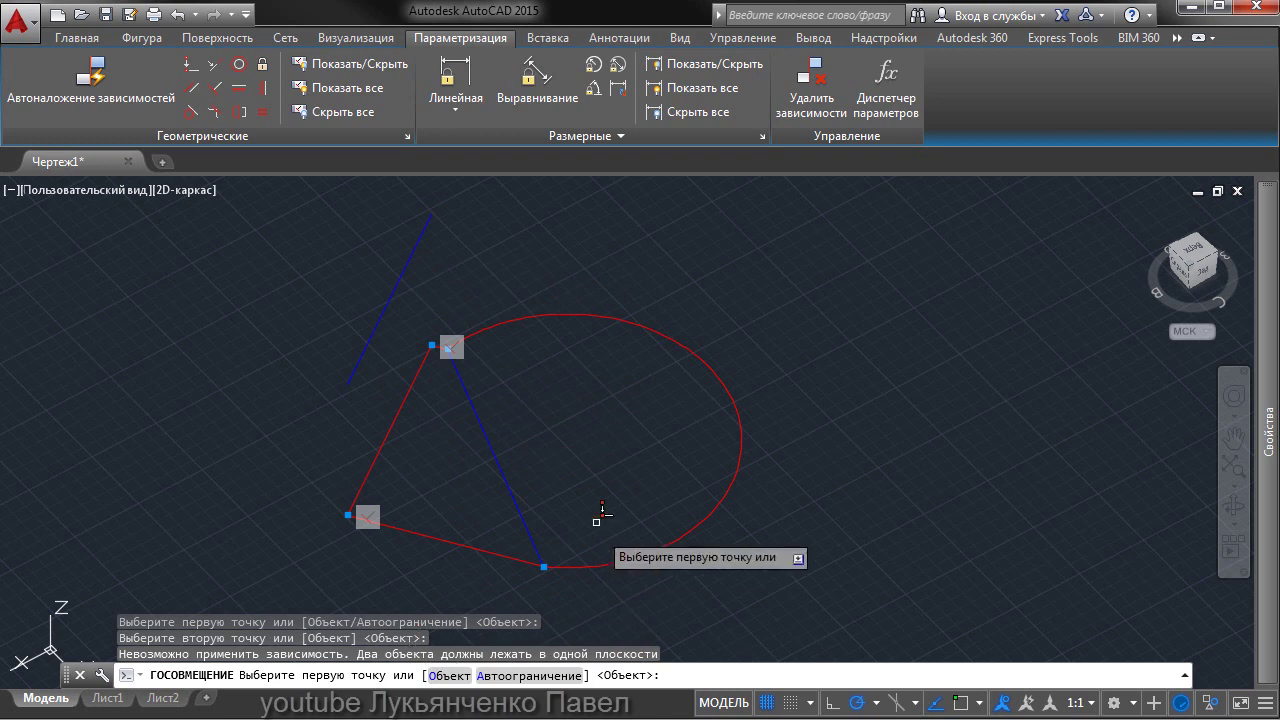
pyautogui.press('Escape')
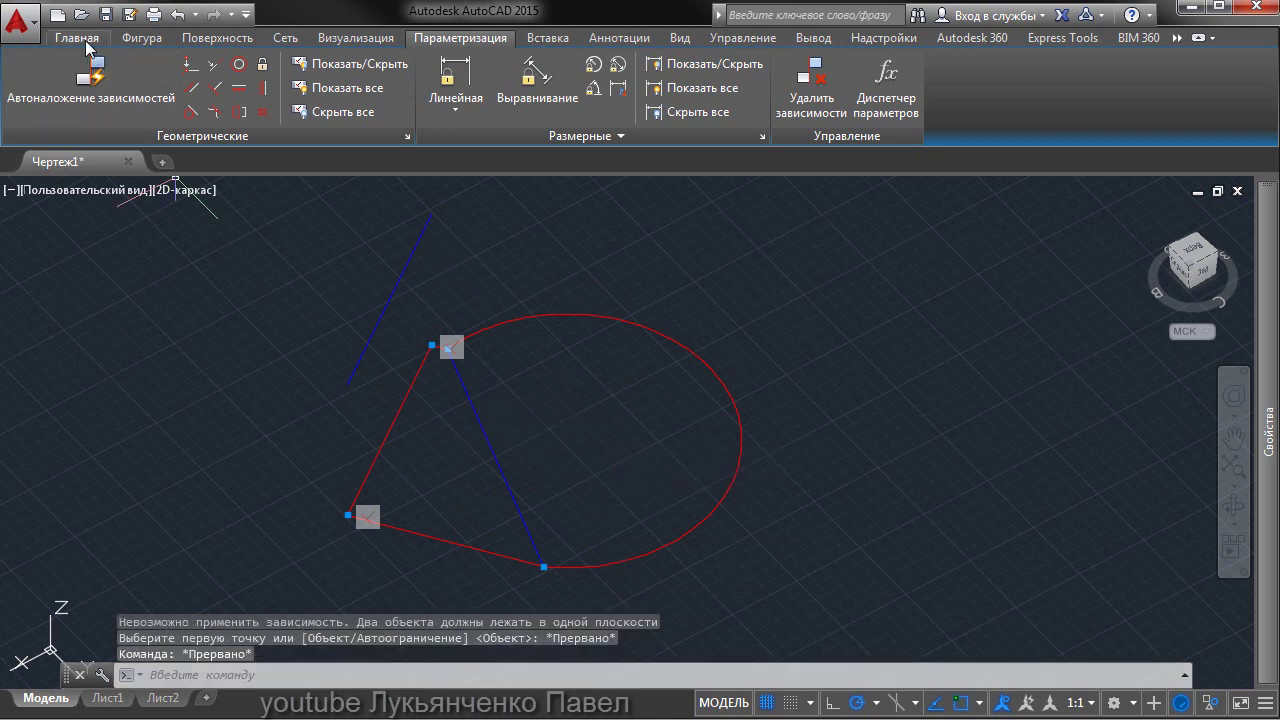
# Retry the coincident constraint from a front view, then erase the white vertical line.
pyautogui.click(94, 42)
pyautogui.click(421, 90)
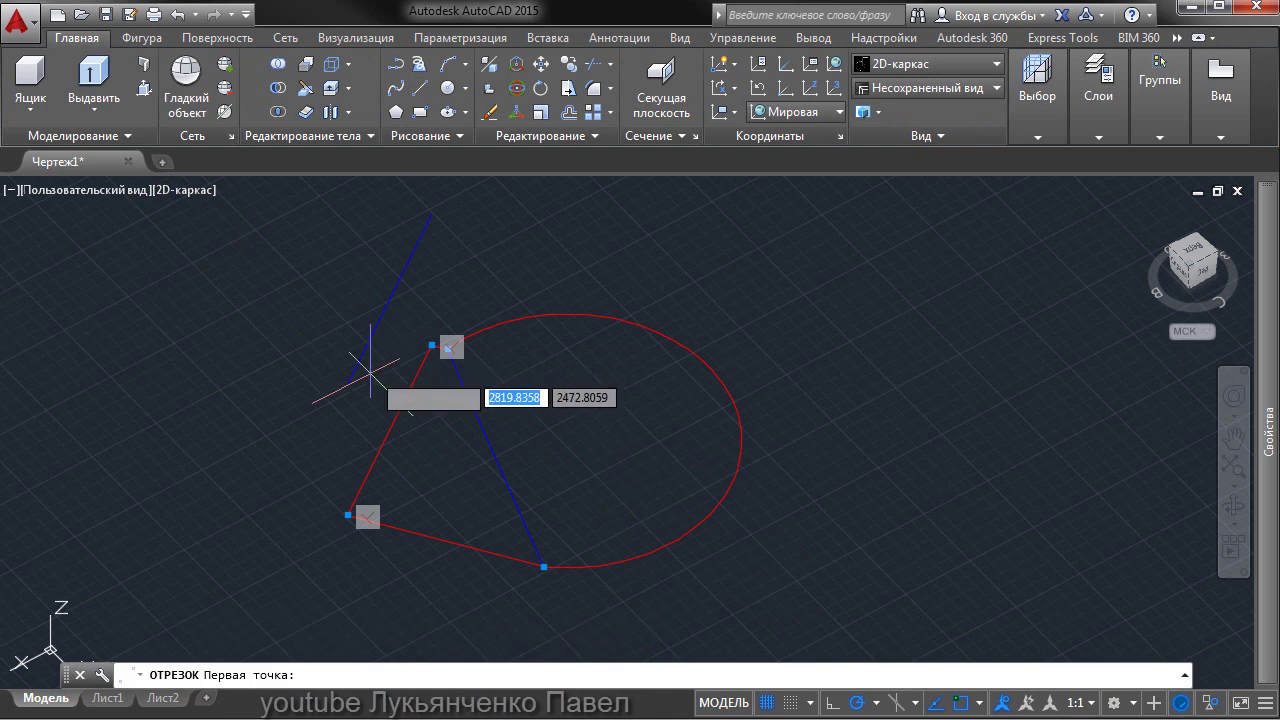
pyautogui.press('Escape')
pyautogui.keyDown('shift'); pyautogui.moveTo(348, 467); pyautogui.dragTo(766, 443, button='middle'); pyautogui.keyUp('shift')
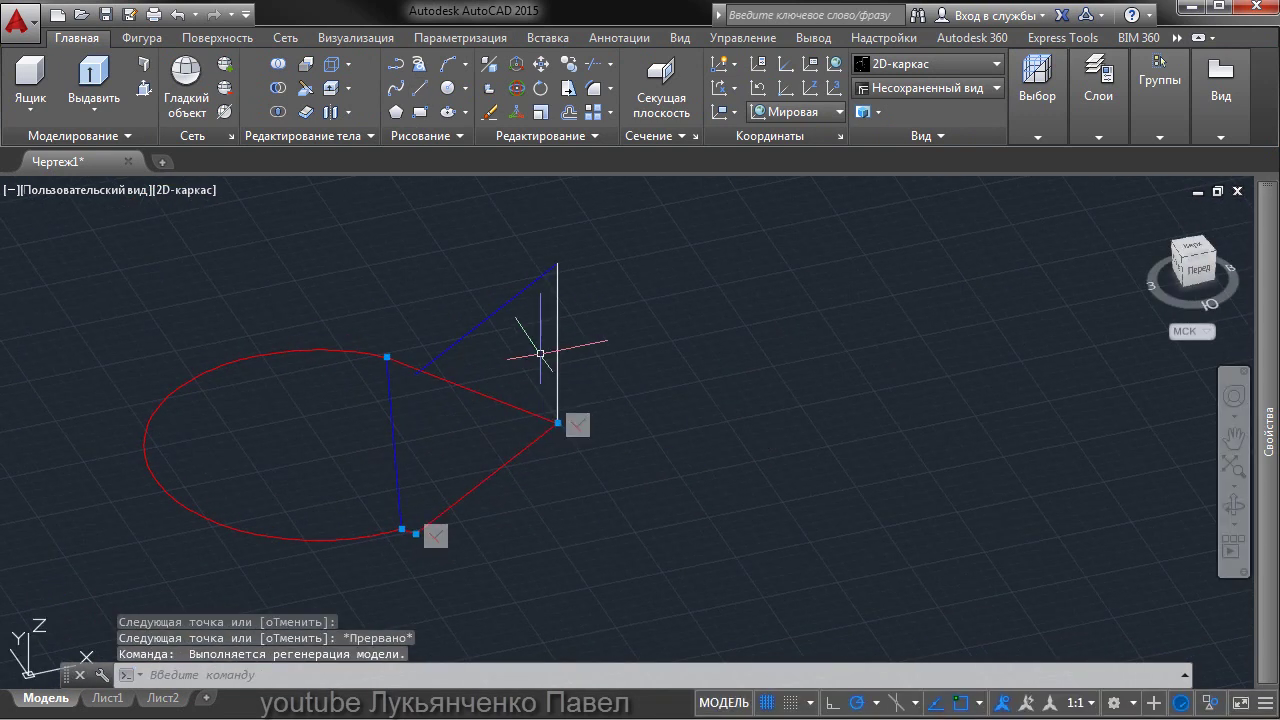
pyautogui.click(448, 40)
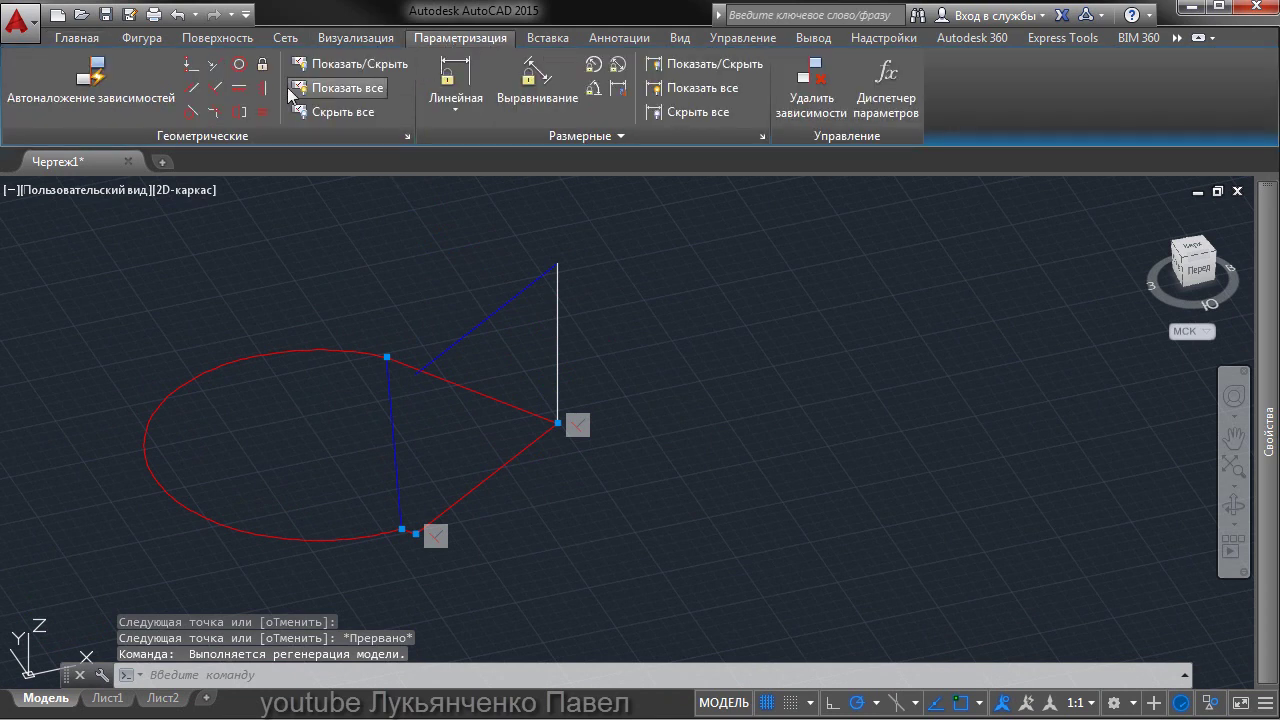
pyautogui.click(190, 64)
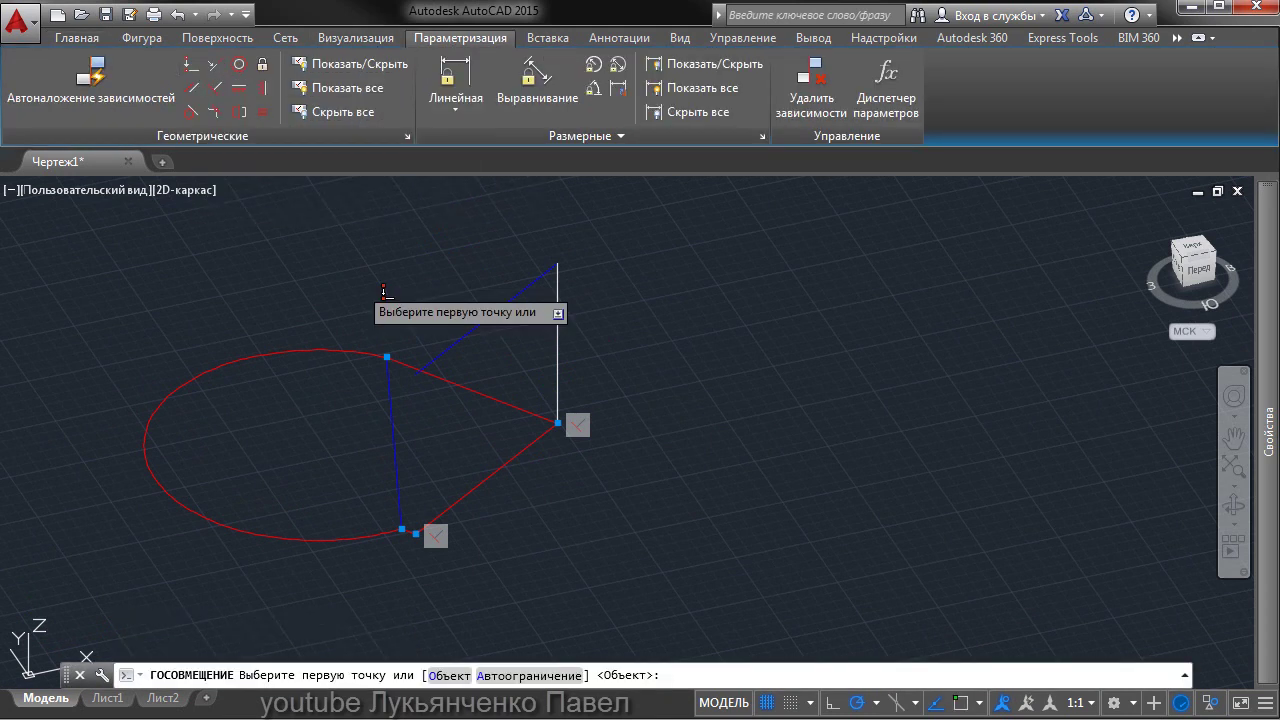
pyautogui.click(552, 421)
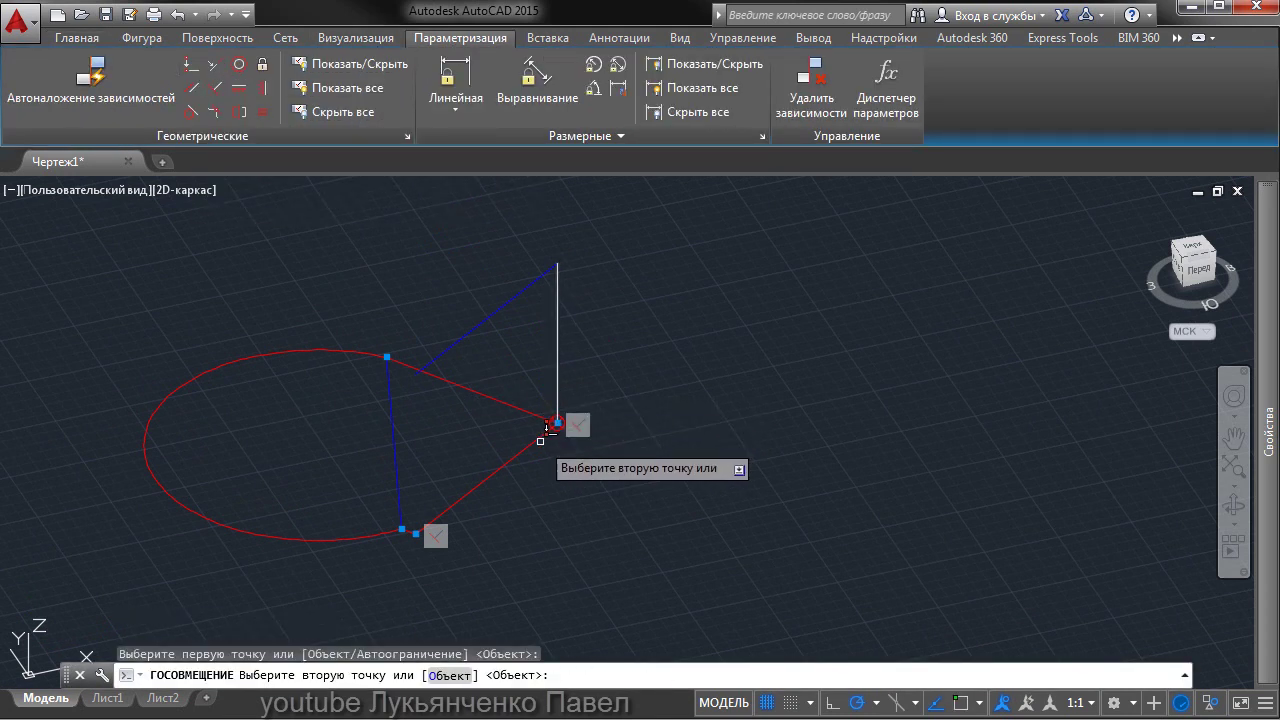
pyautogui.click(540, 426)
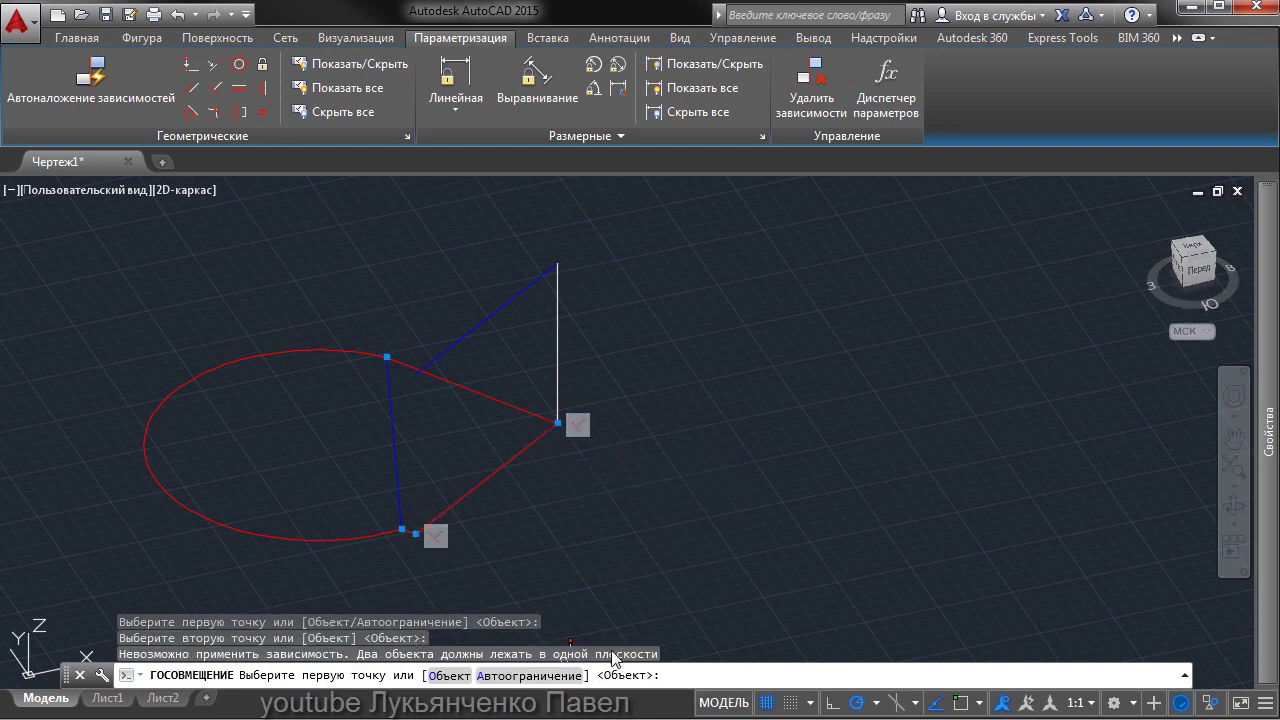
pyautogui.press('Escape')
pyautogui.press('Escape')
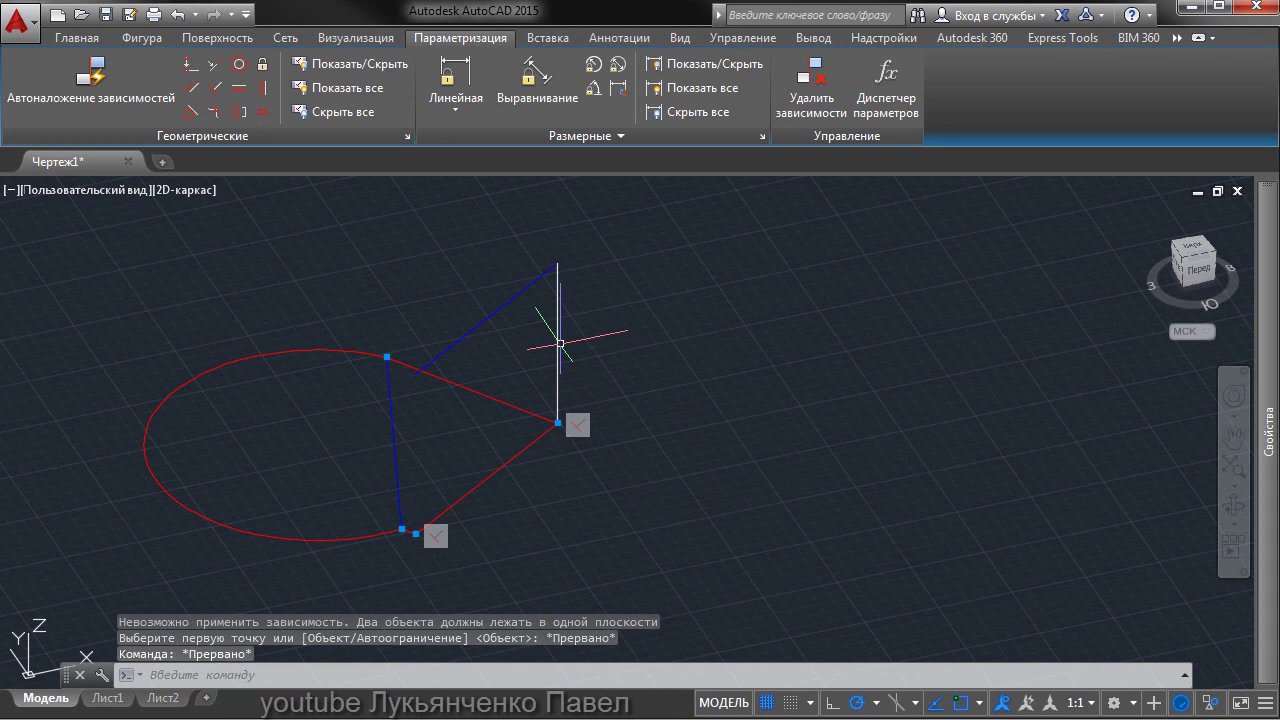
pyautogui.click(556, 342)
pyautogui.press('Delete')
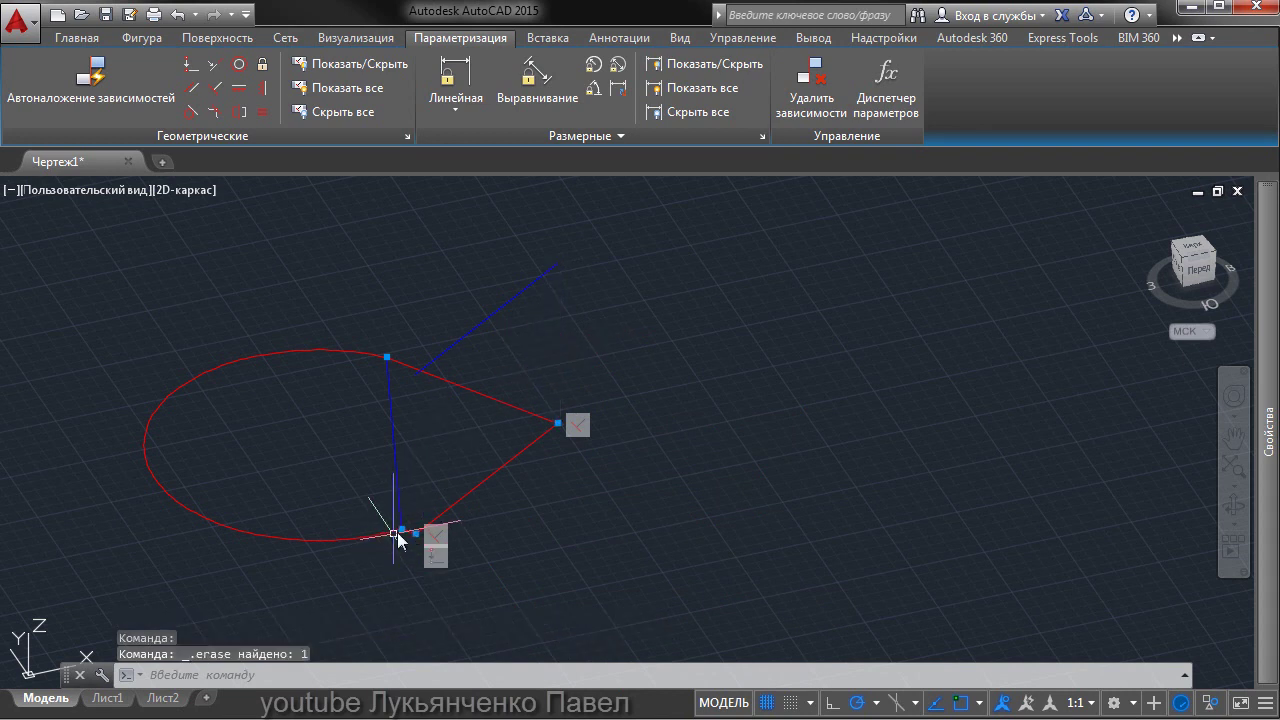
# Grip-stretch the red profile's corner vertex and a point on its arc to reshape it.
pyautogui.scroll(3, 389, 535)
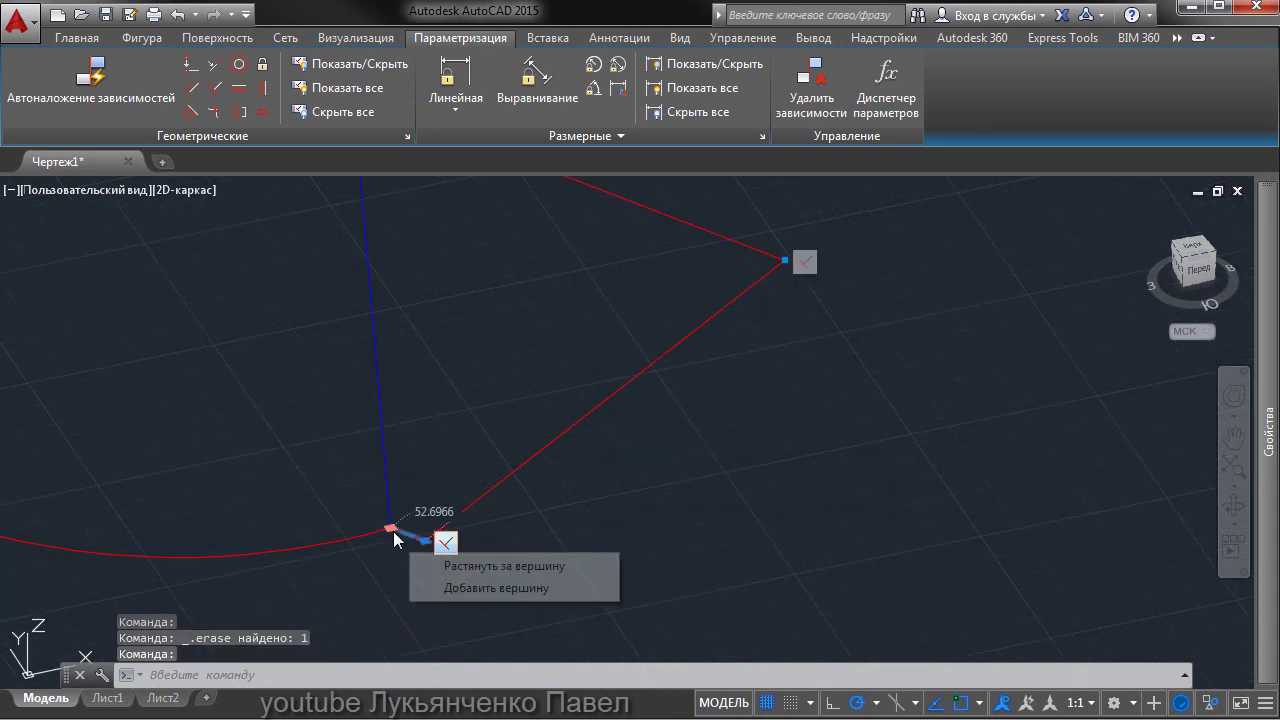
pyautogui.click(389, 527)
pyautogui.scroll(-2, 250, 470)
pyautogui.scroll(-2, 265, 470)
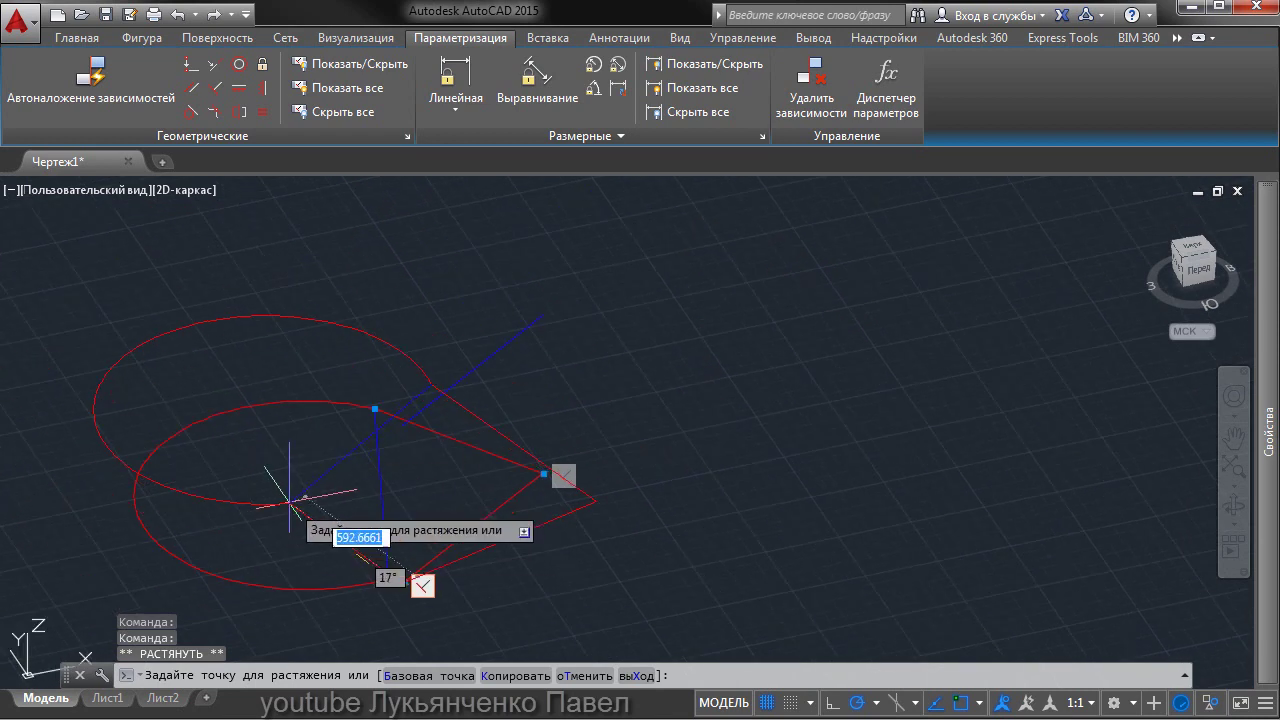
pyautogui.click(251, 454)
pyautogui.click(213, 267)
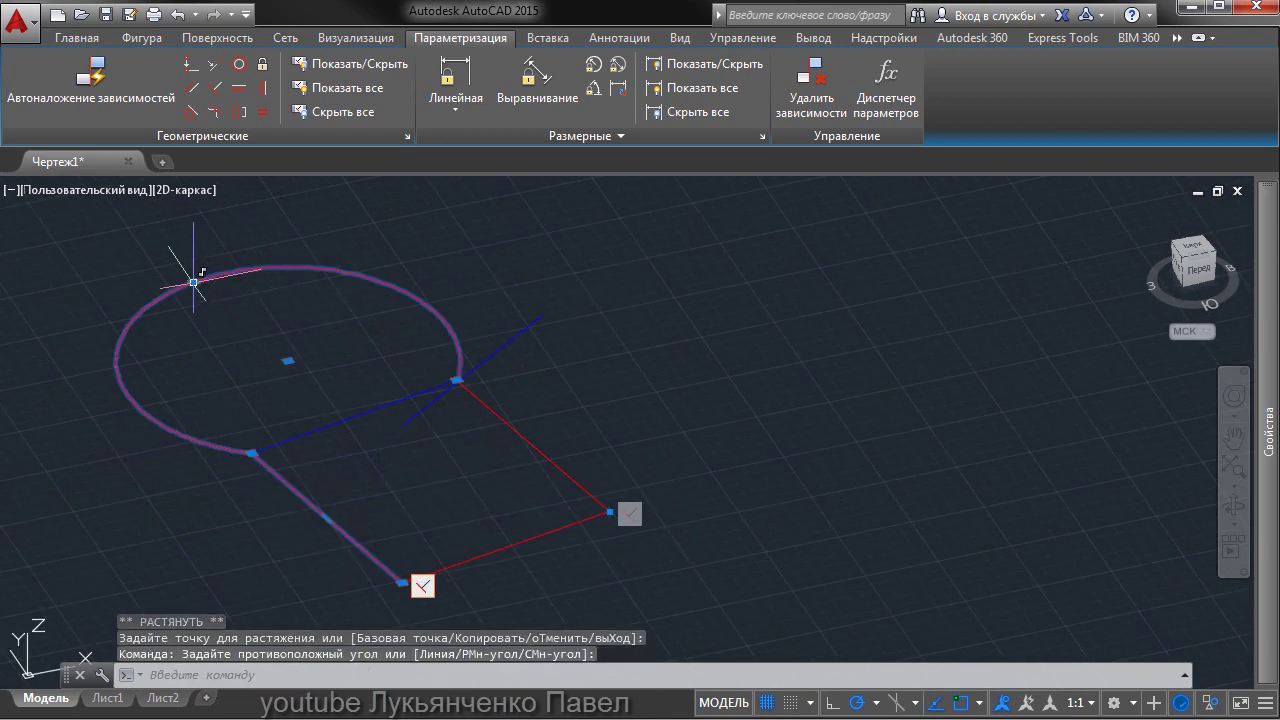
pyautogui.click(193, 283)
pyautogui.click(257, 363)
pyautogui.press('Escape')
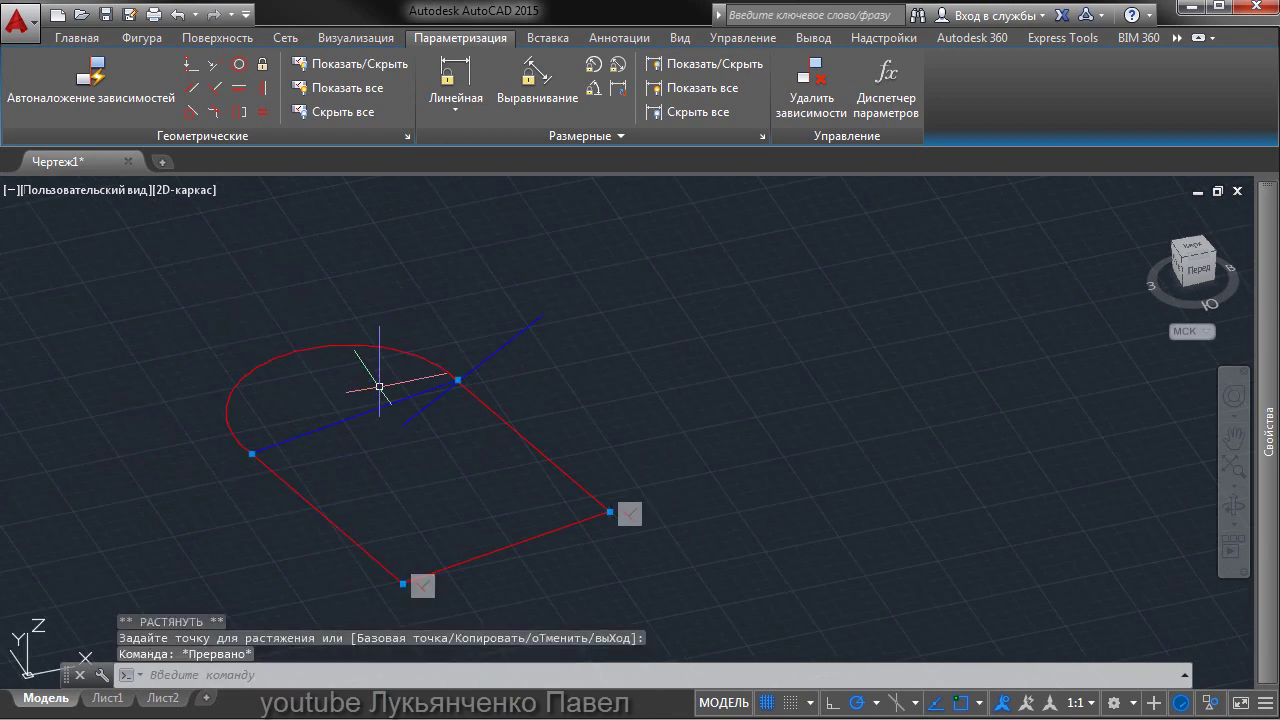
# End object isolation to show the mesh walls and loft again, orbiting around the model.
pyautogui.keyDown('shift'); pyautogui.moveTo(423, 469); pyautogui.dragTo(669, 449, button='middle'); pyautogui.keyUp('shift')
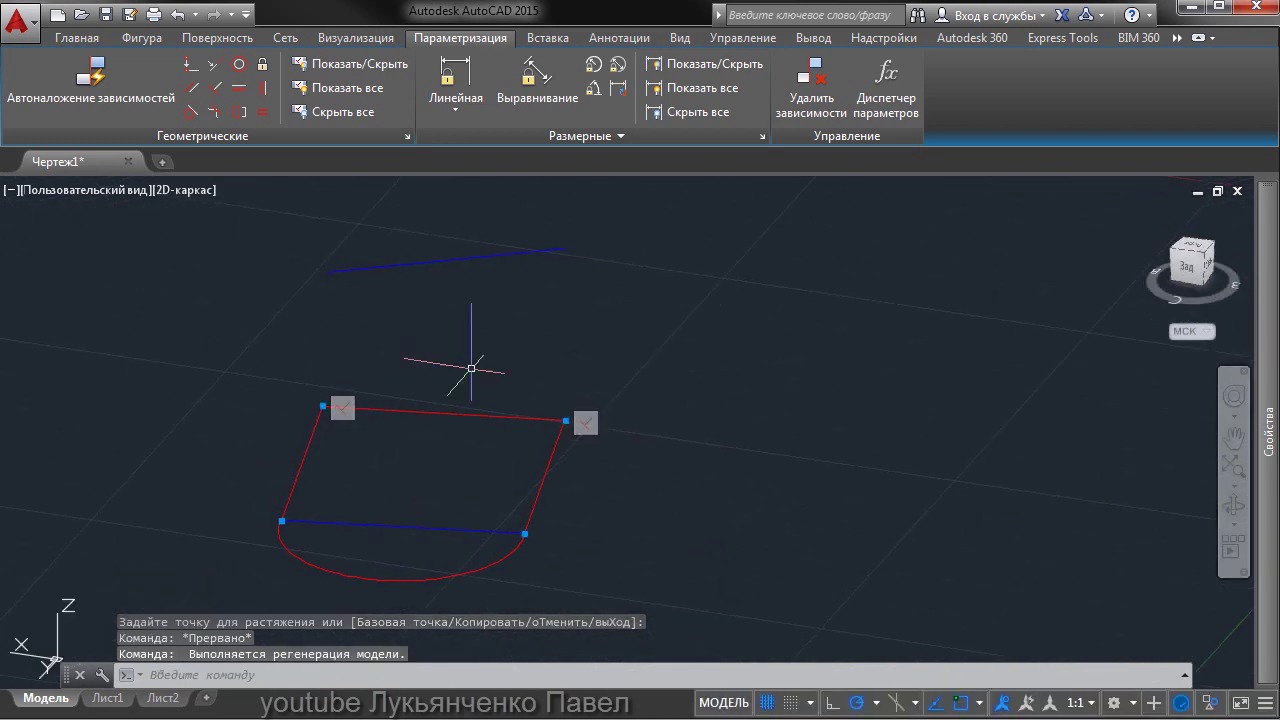
pyautogui.moveTo(590, 404)
pyautogui.keyDown('shift'); pyautogui.mouseDown(button='middle')
pyautogui.moveTo(755, 467)
pyautogui.moveTo(743, 443)
pyautogui.mouseUp(button='middle'); pyautogui.keyUp('shift')
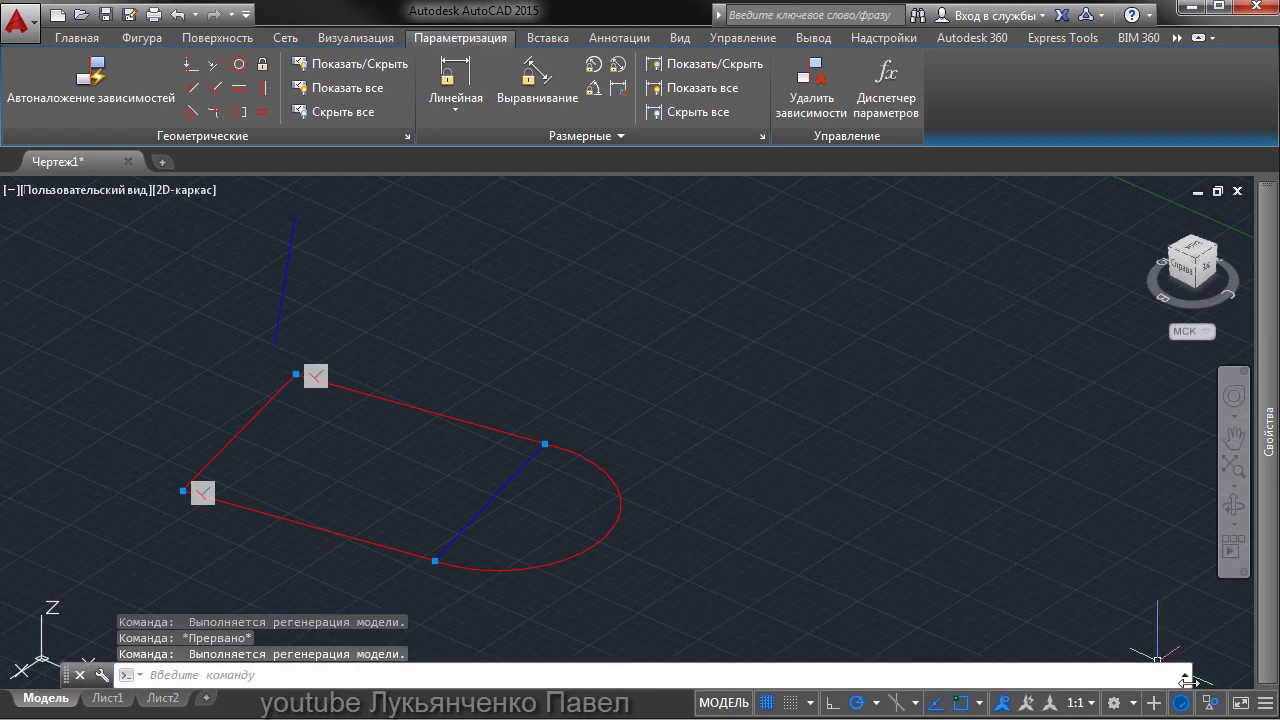
pyautogui.click(1235, 697)
pyautogui.moveTo(700, 549)
pyautogui.keyDown('shift'); pyautogui.mouseDown(button='middle')
pyautogui.moveTo(751, 534)
pyautogui.moveTo(617, 583)
pyautogui.moveTo(690, 560)
pyautogui.mouseUp(button='middle'); pyautogui.keyUp('shift')
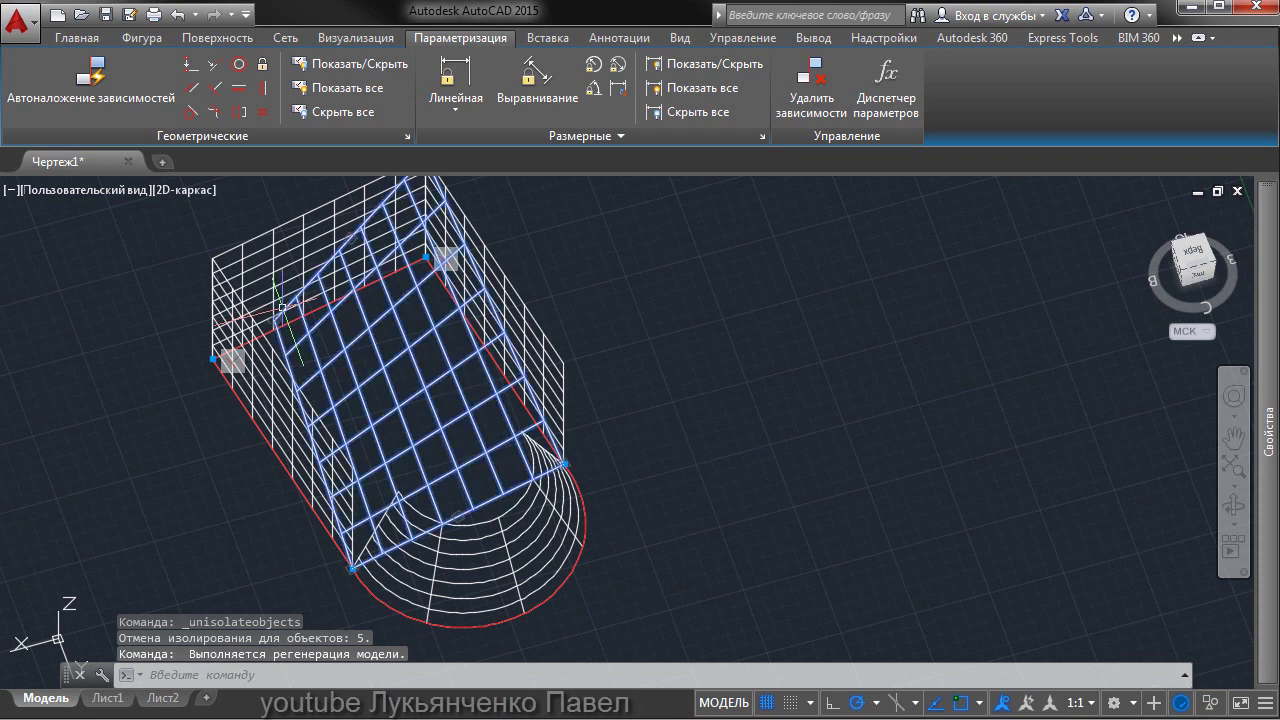
pyautogui.scroll(2, 283, 310)
pyautogui.scroll(3, 288, 312)
pyautogui.press('Escape')
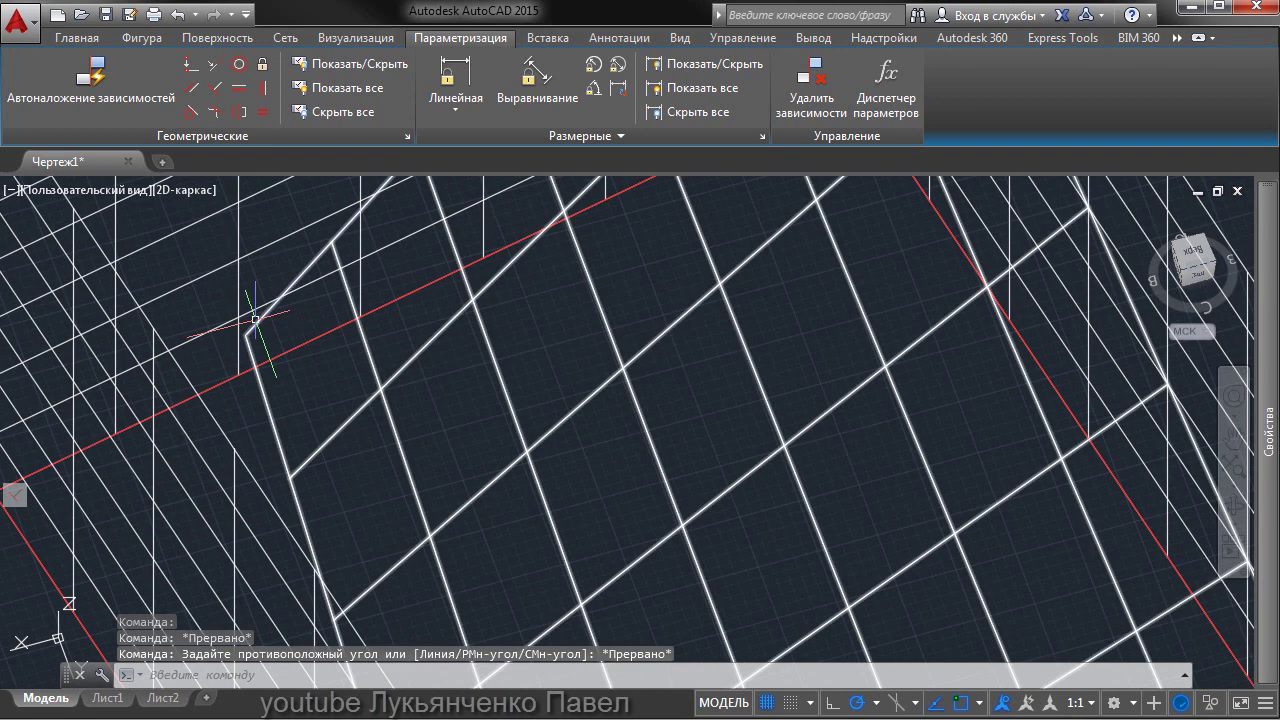
pyautogui.press('Escape')
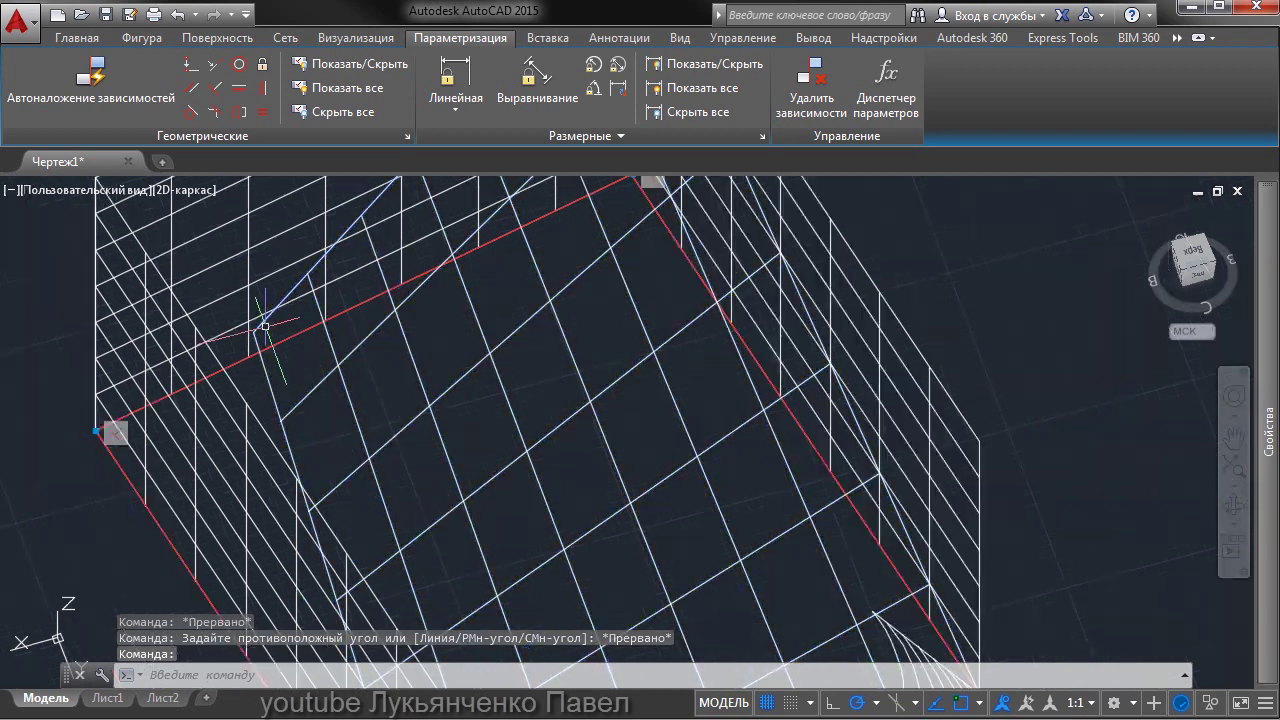
pyautogui.scroll(-2, 258, 321)
pyautogui.scroll(-2, 262, 322)
pyautogui.click(265, 300)
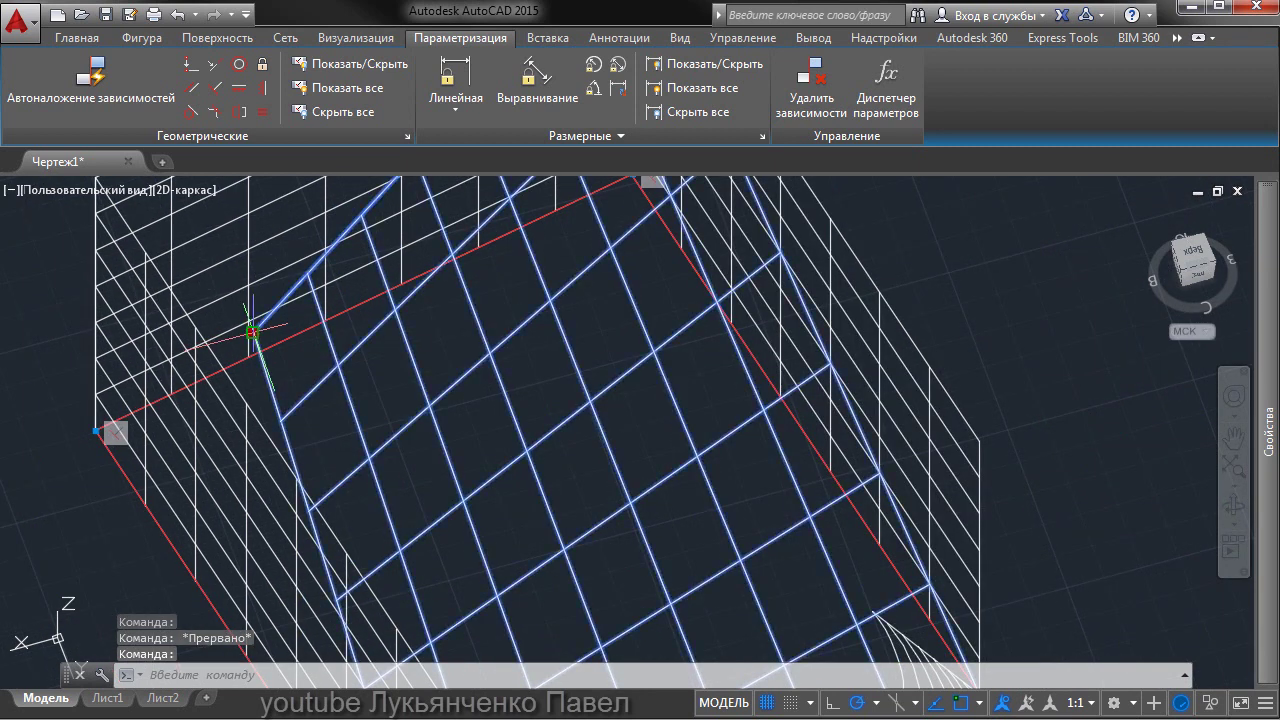
pyautogui.click(215, 328)
pyautogui.moveTo(215, 328); pyautogui.dragTo(254, 393, button='middle')
pyautogui.scroll(3, 197, 300)
pyautogui.moveTo(464, 312); pyautogui.dragTo(472, 256, button='middle')
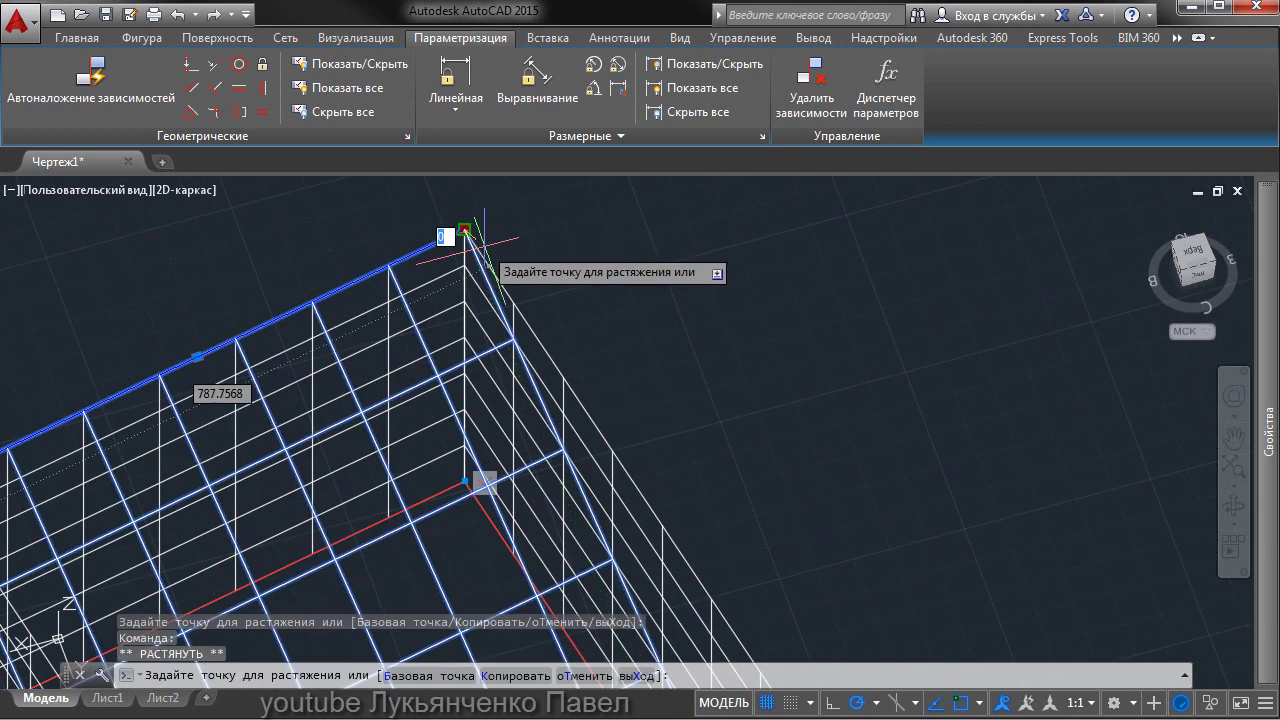
pyautogui.scroll(3, 462, 250)
pyautogui.scroll(-1, 405, 235)
pyautogui.scroll(-3, 447, 327)
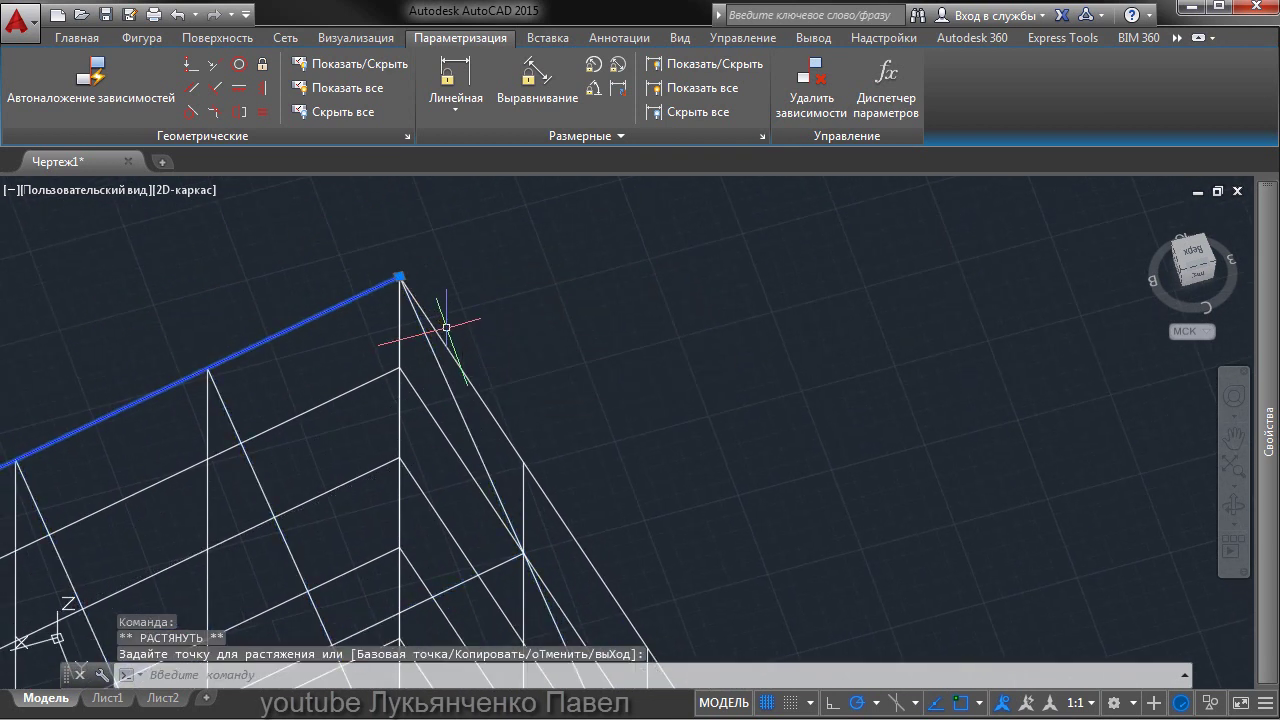
pyautogui.moveTo(457, 566)
pyautogui.keyDown('shift'); pyautogui.mouseDown(button='middle')
pyautogui.moveTo(563, 399)
pyautogui.moveTo(520, 440)
pyautogui.mouseUp(button='middle'); pyautogui.keyUp('shift')
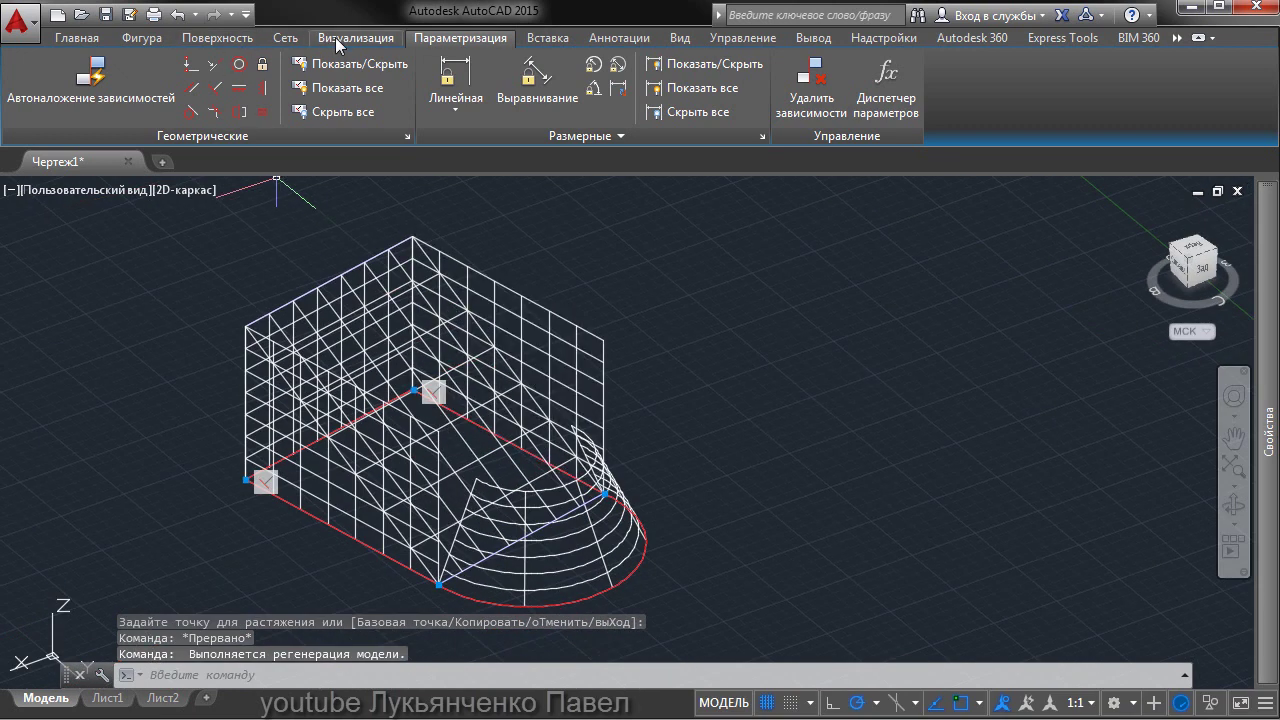
# Trim the back wall using the sloping lofted surface as the cutting surface.
pyautogui.click(238, 41)
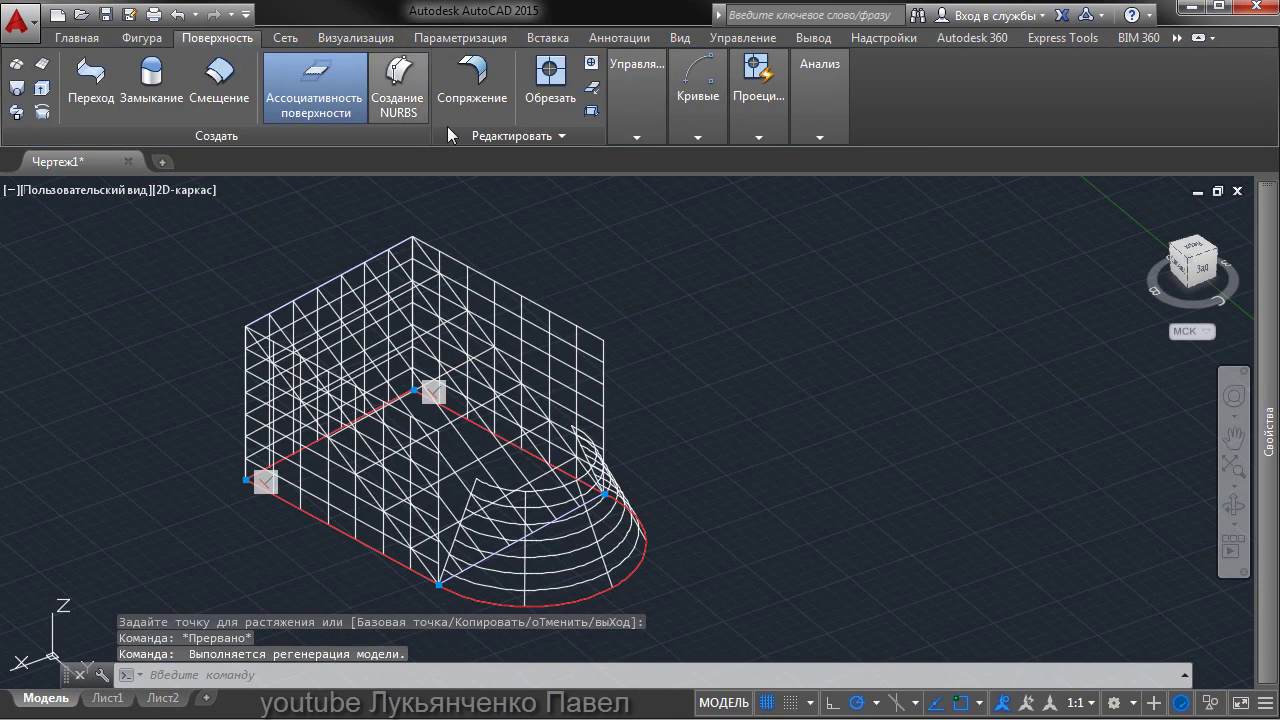
pyautogui.click(557, 88)
pyautogui.click(519, 345)
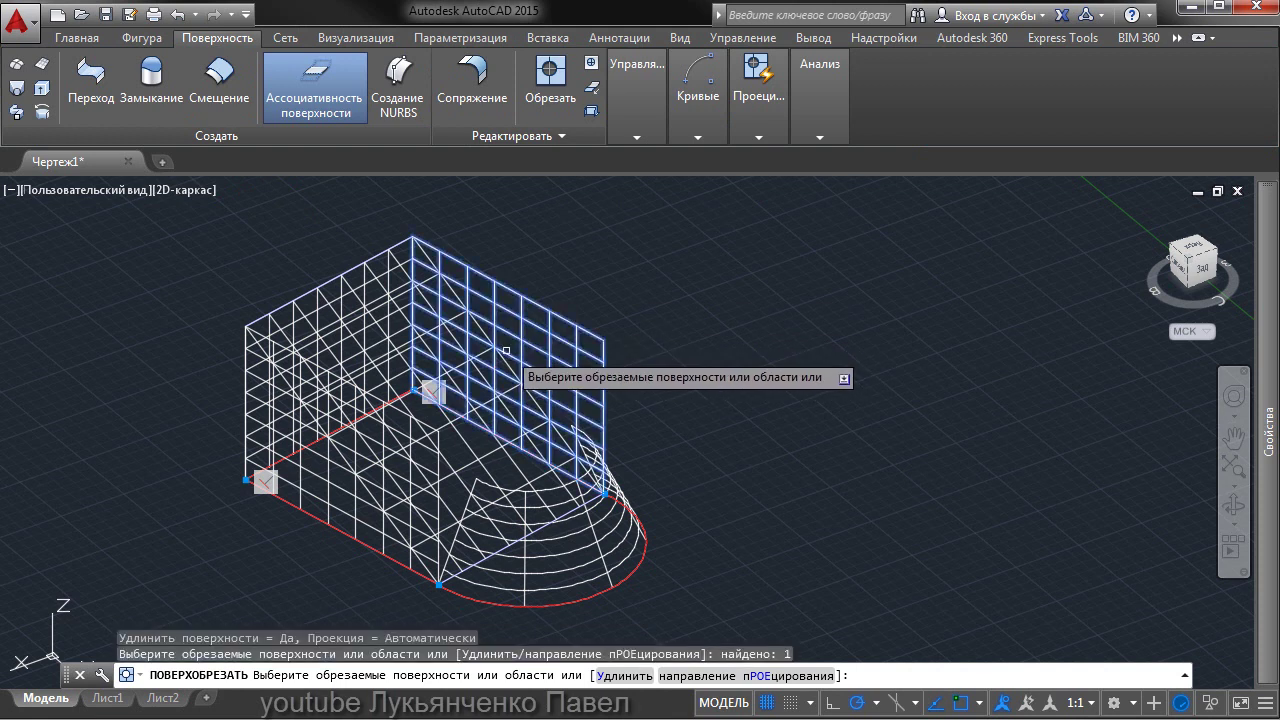
pyautogui.rightClick(486, 348)
pyautogui.click(500, 360)
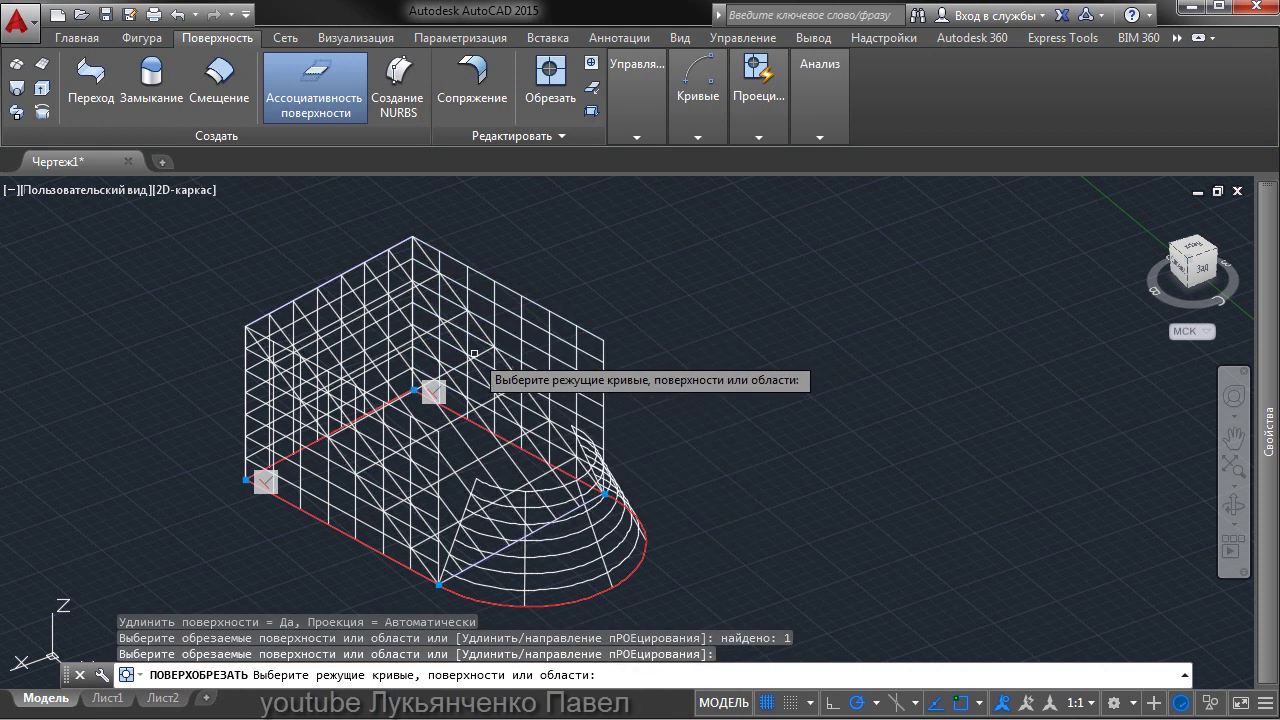
pyautogui.click(480, 353)
pyautogui.press('Return')
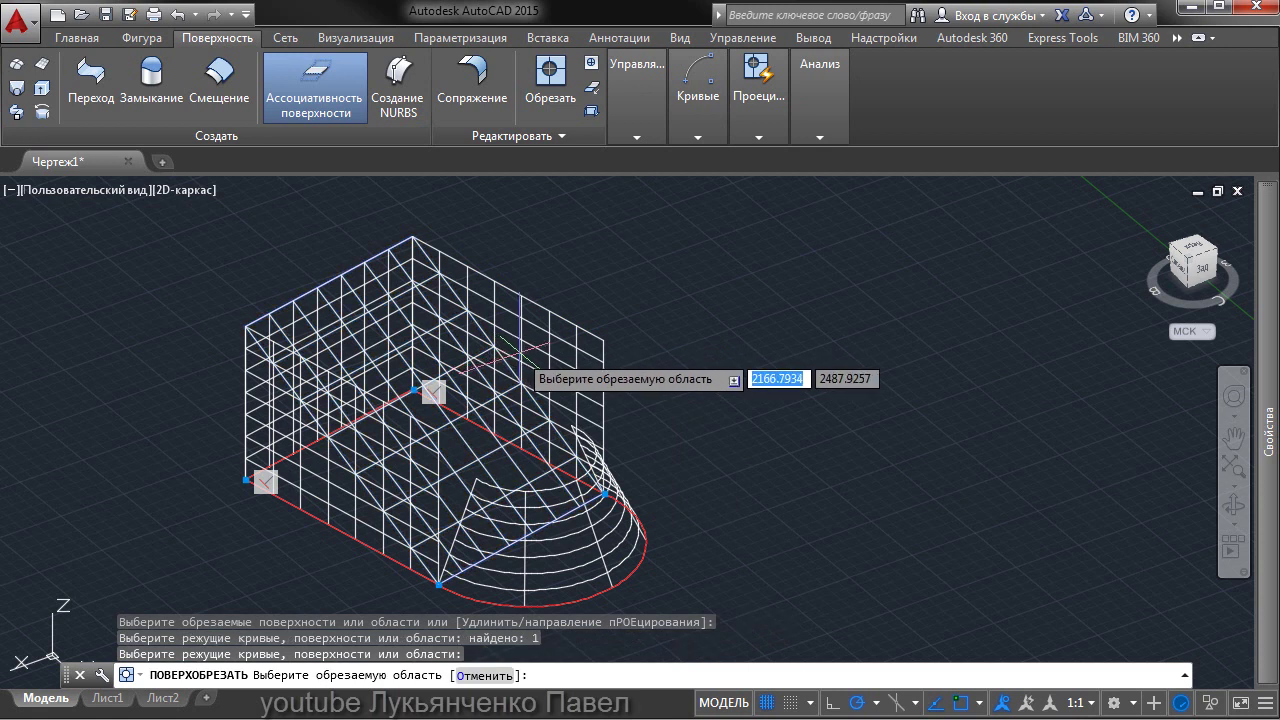
pyautogui.moveTo(663, 414)
pyautogui.keyDown('shift'); pyautogui.mouseDown(button='middle')
pyautogui.moveTo(442, 370)
pyautogui.moveTo(548, 368)
pyautogui.mouseUp(button='middle'); pyautogui.keyUp('shift')
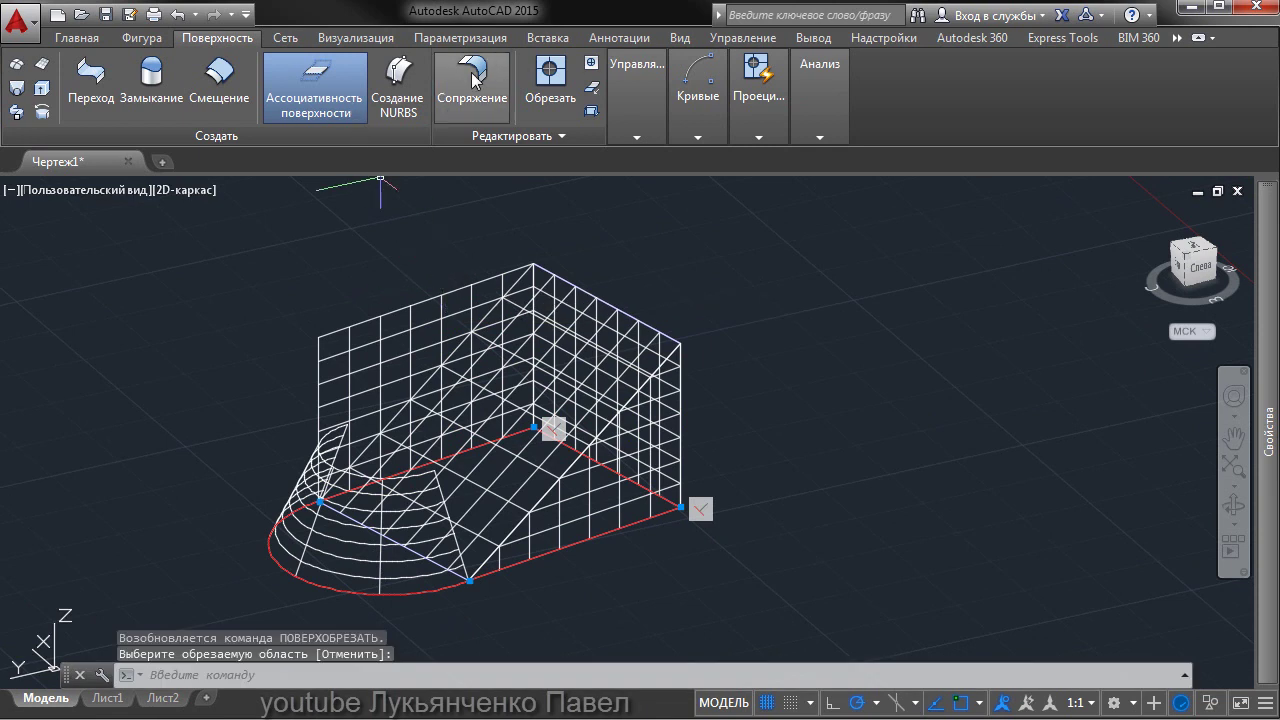
# Trim the other wall with the lofted surface, removing the area beyond it.
pyautogui.click(547, 82)
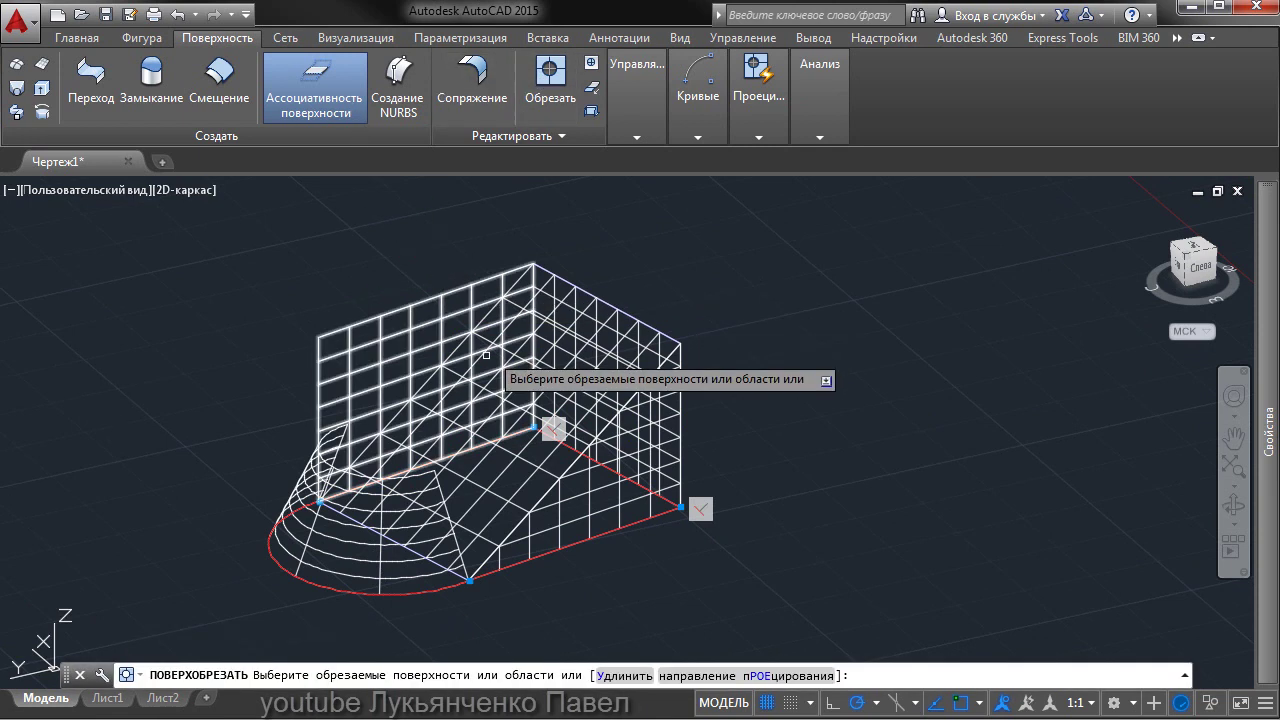
pyautogui.click(410, 331)
pyautogui.press('Return')
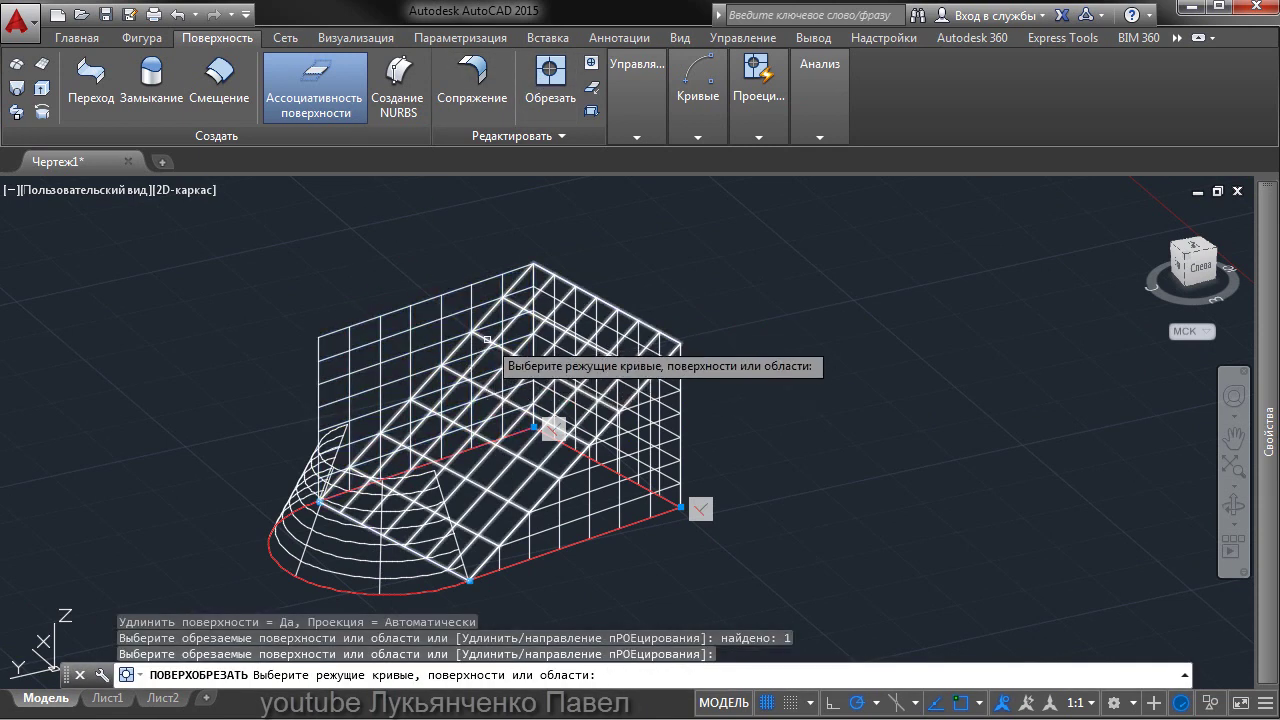
pyautogui.click(548, 434)
pyautogui.press('Return')
pyautogui.click(420, 357)
pyautogui.press('Return')
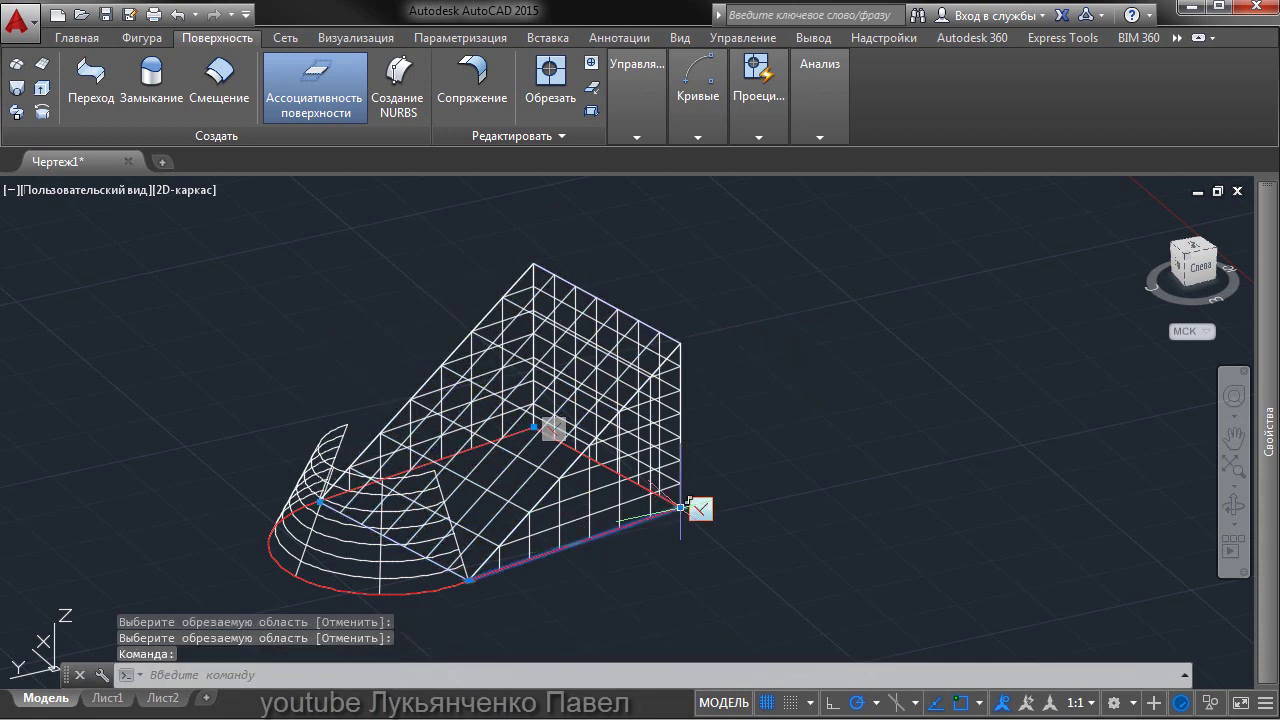
# Stretch the trimmed wall's bottom edge outward twice past the profile's straight side, then orbit.
pyautogui.click(681, 507)
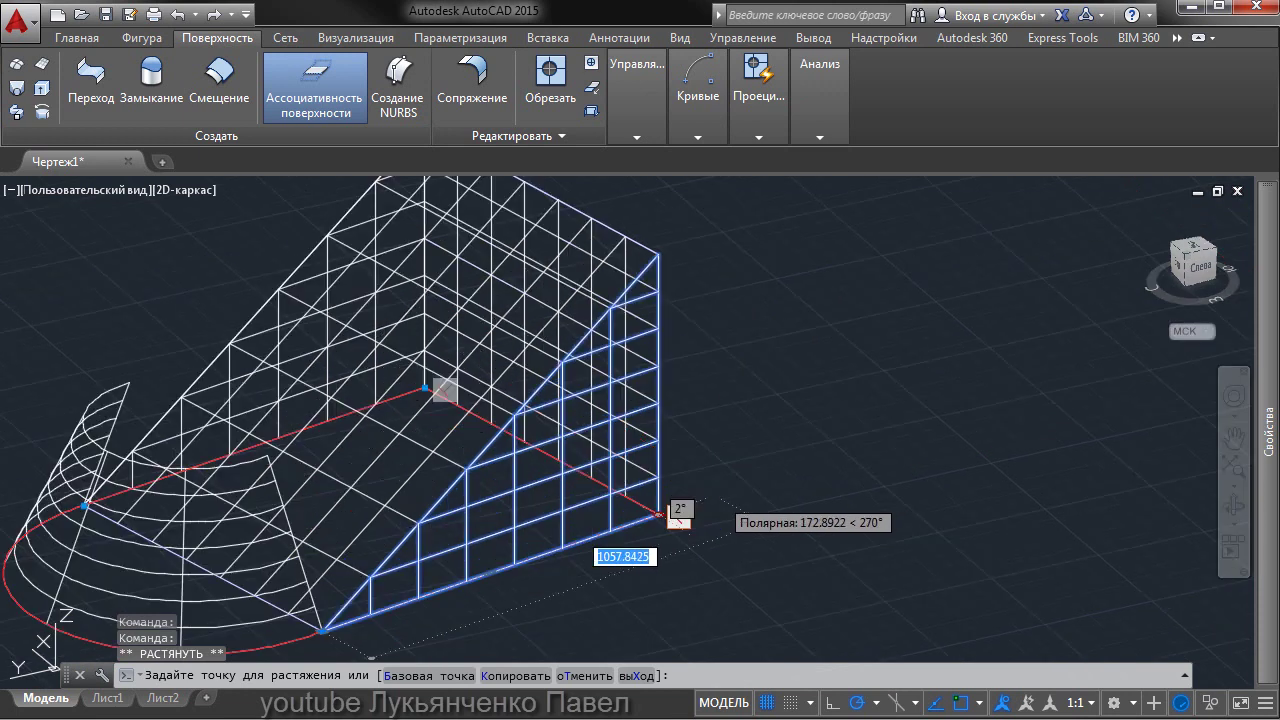
pyautogui.keyDown('shift'); pyautogui.moveTo(700, 490); pyautogui.dragTo(650, 495, button='middle'); pyautogui.keyUp('shift')
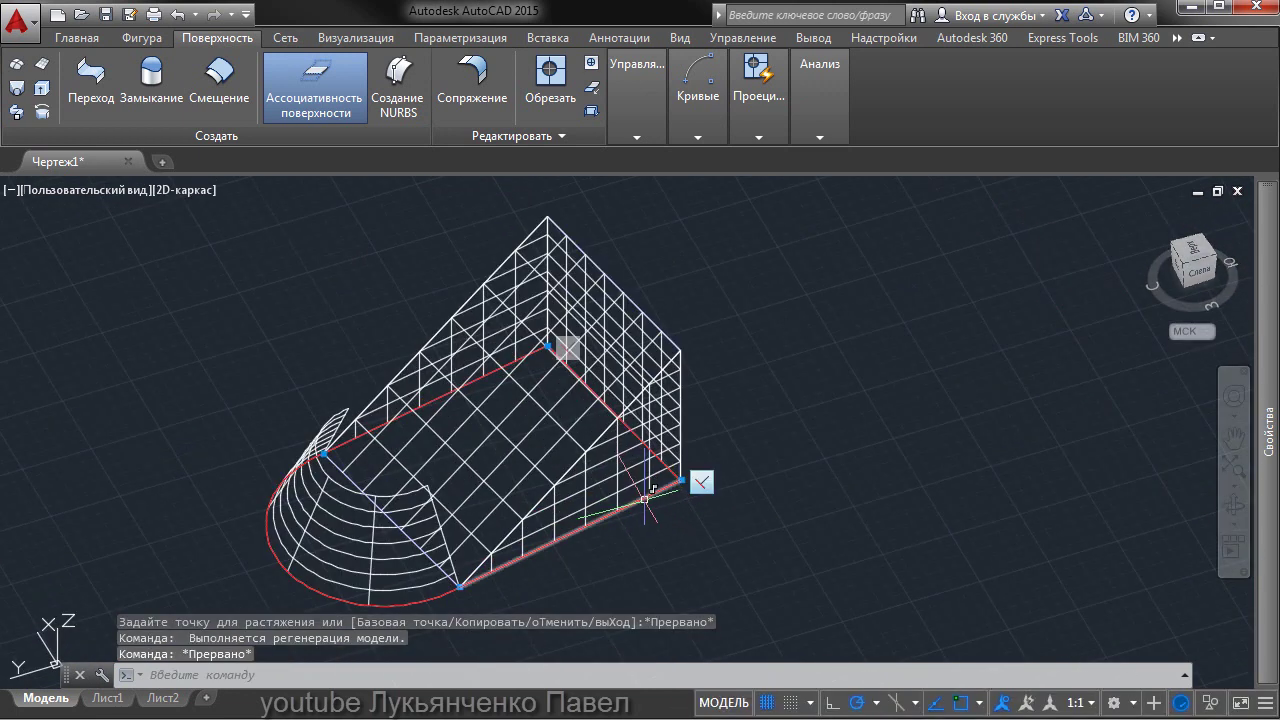
pyautogui.click(681, 481)
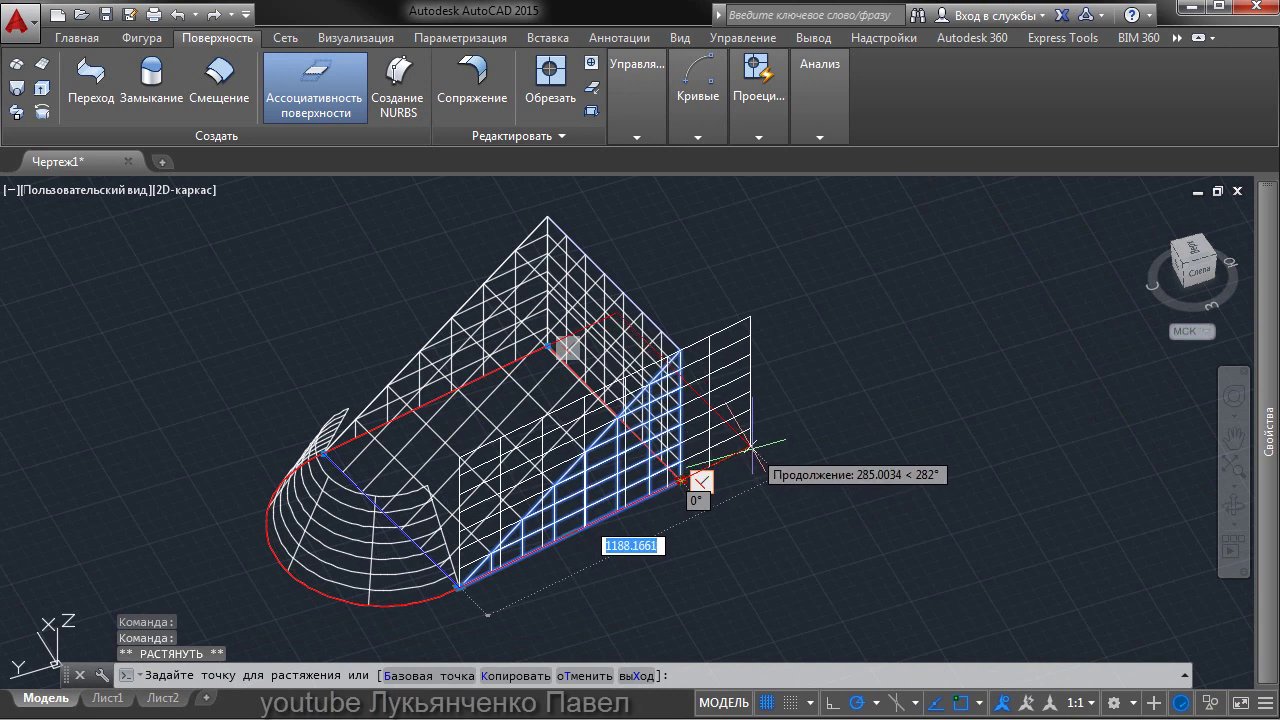
pyautogui.click(750, 450)
pyautogui.click(751, 446)
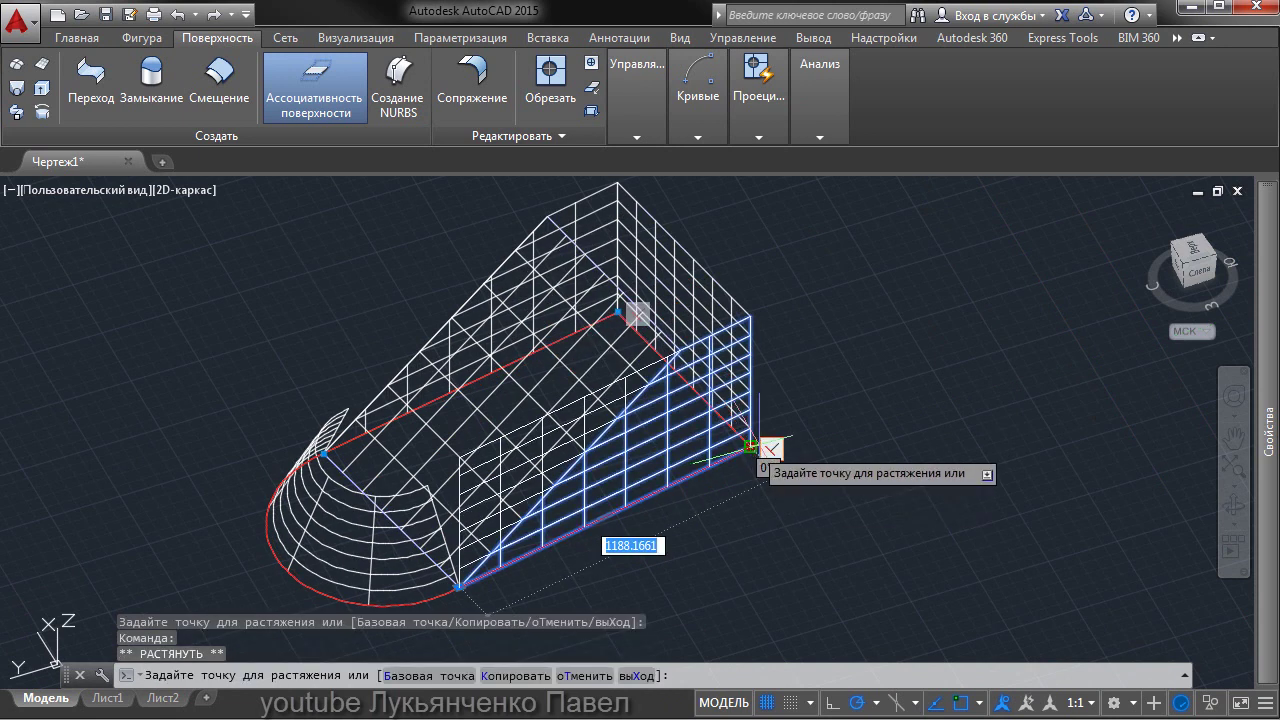
pyautogui.click(839, 406)
pyautogui.moveTo(750, 446)
pyautogui.press('Escape')
pyautogui.moveTo(663, 491)
pyautogui.keyDown('shift'); pyautogui.mouseDown(button='middle')
pyautogui.moveTo(663, 477)
pyautogui.moveTo(738, 444)
pyautogui.moveTo(1037, 431)
pyautogui.moveTo(532, 454)
pyautogui.moveTo(529, 557)
pyautogui.moveTo(509, 451)
pyautogui.moveTo(734, 480)
pyautogui.moveTo(637, 480)
pyautogui.moveTo(543, 460)
pyautogui.moveTo(909, 476)
pyautogui.mouseUp(button='middle'); pyautogui.keyUp('shift')
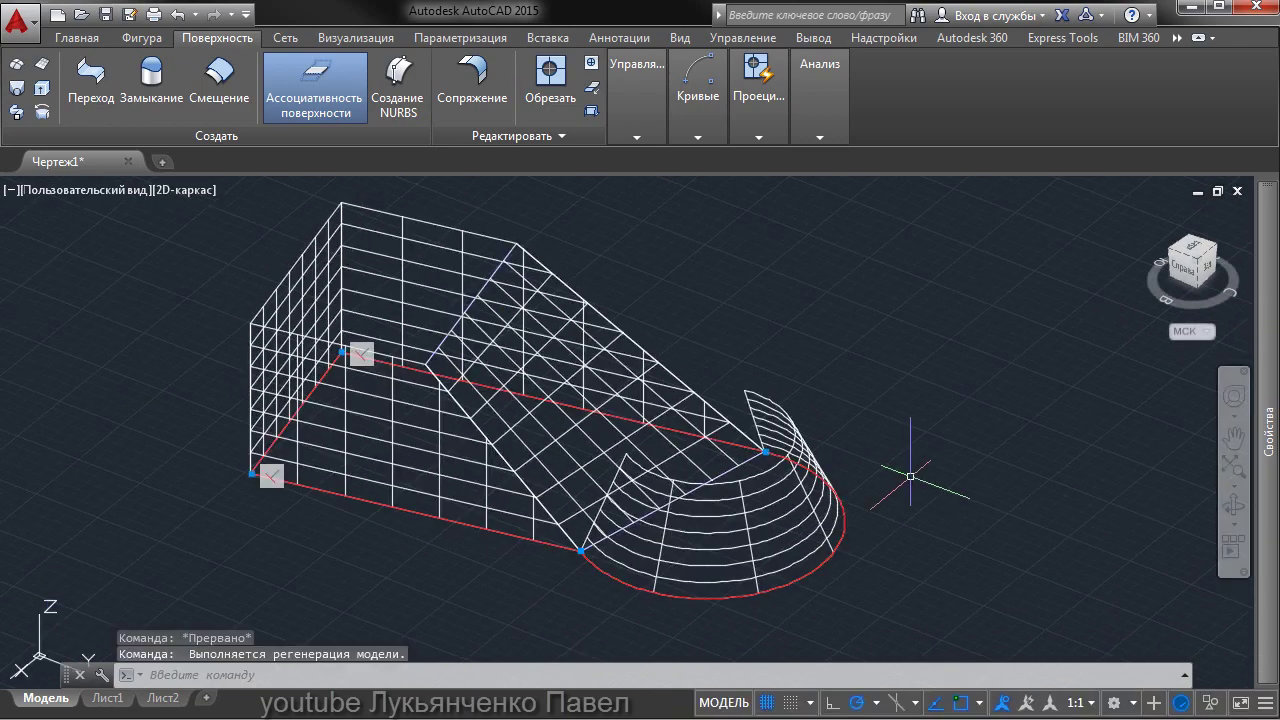